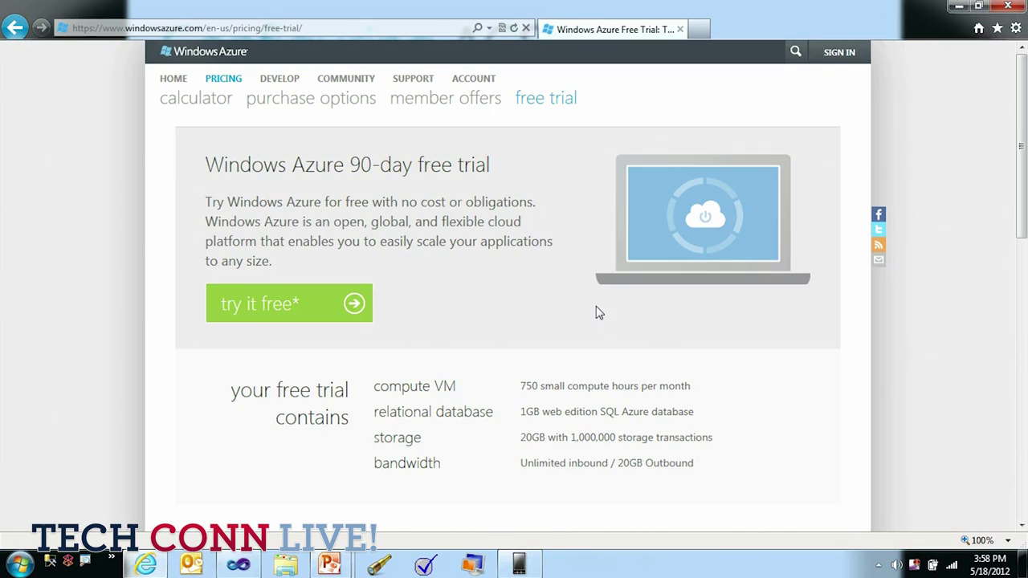
- Start the Windows Azure 90-day free trial sign-up from the free trial page
{"action": "left_click", "coordinate": [266, 310]}
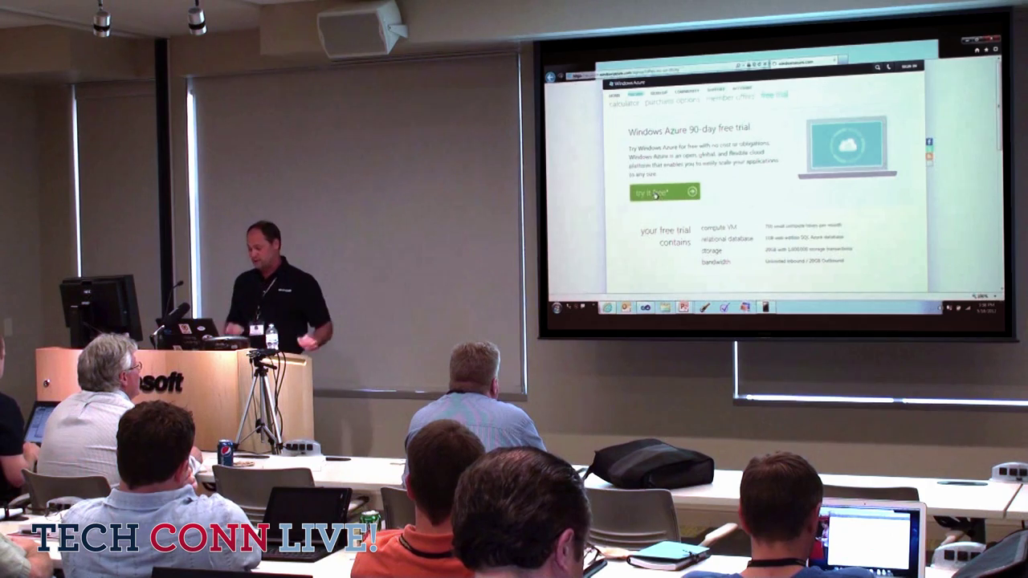
{"action": "left_click", "coordinate": [656, 194]}
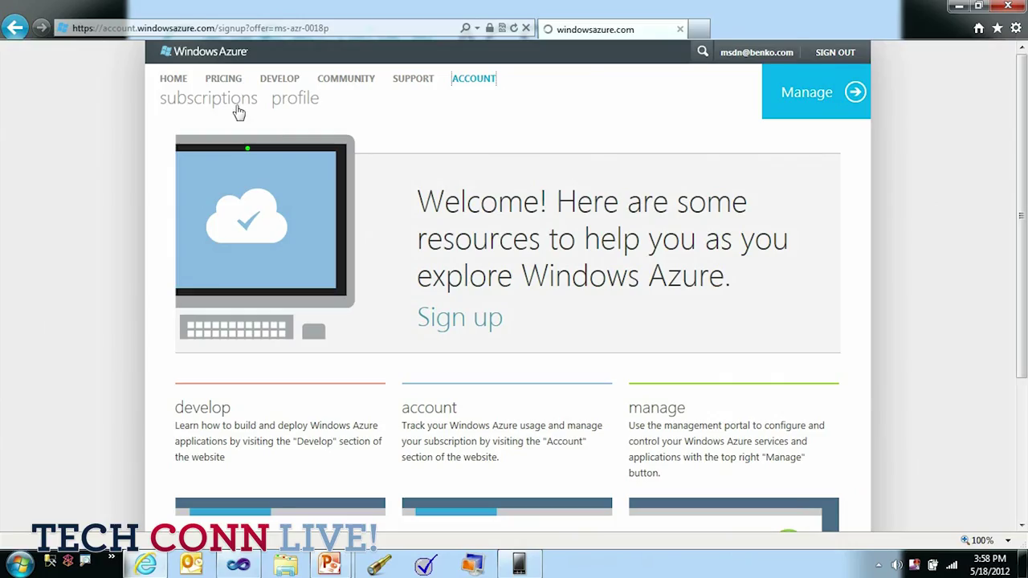
- View the account's subscriptions and decline the free trial upgrade offer
{"action": "left_click", "coordinate": [249, 107]}
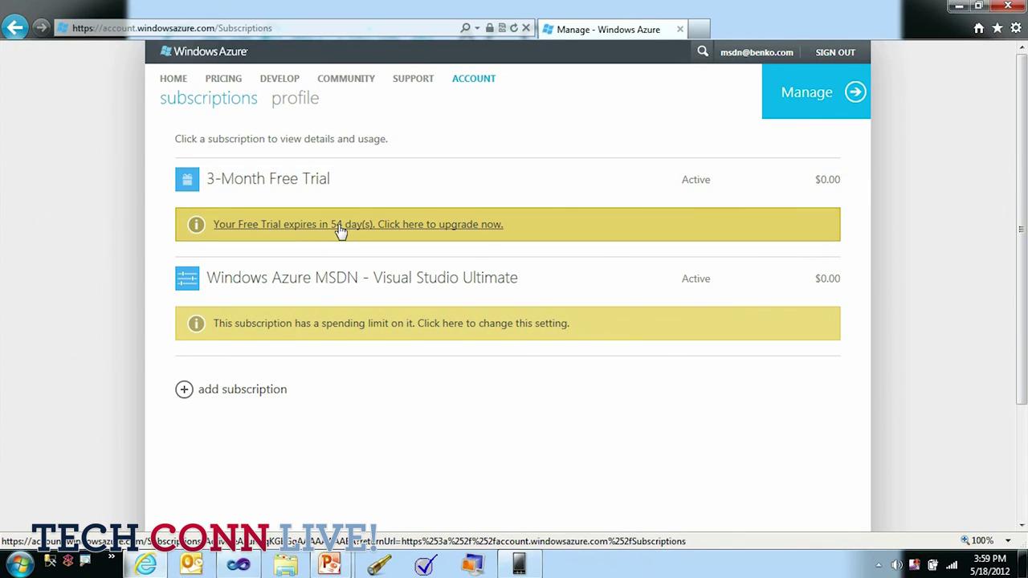
{"action": "left_click", "coordinate": [341, 227]}
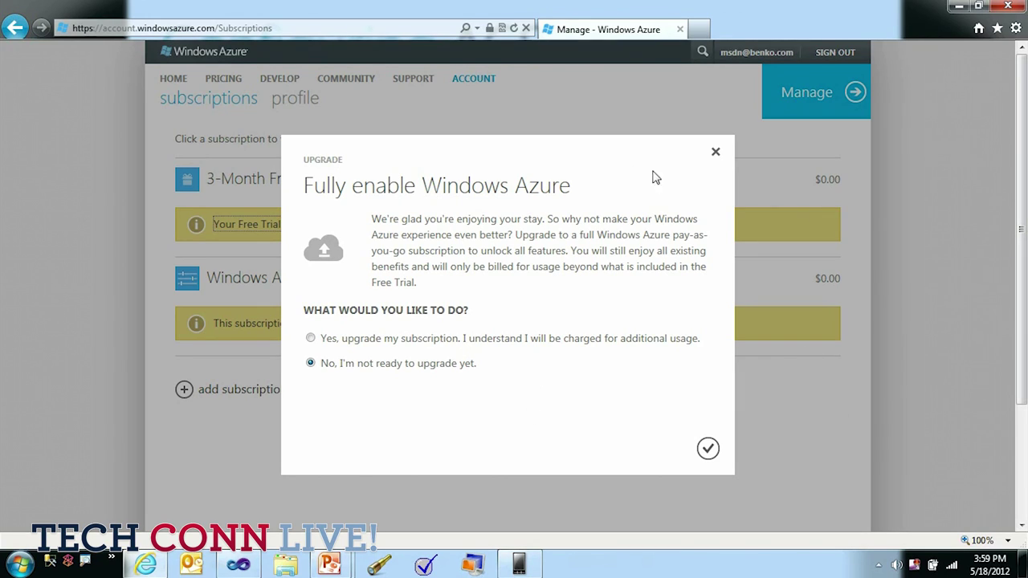
{"action": "left_click", "coordinate": [714, 155]}
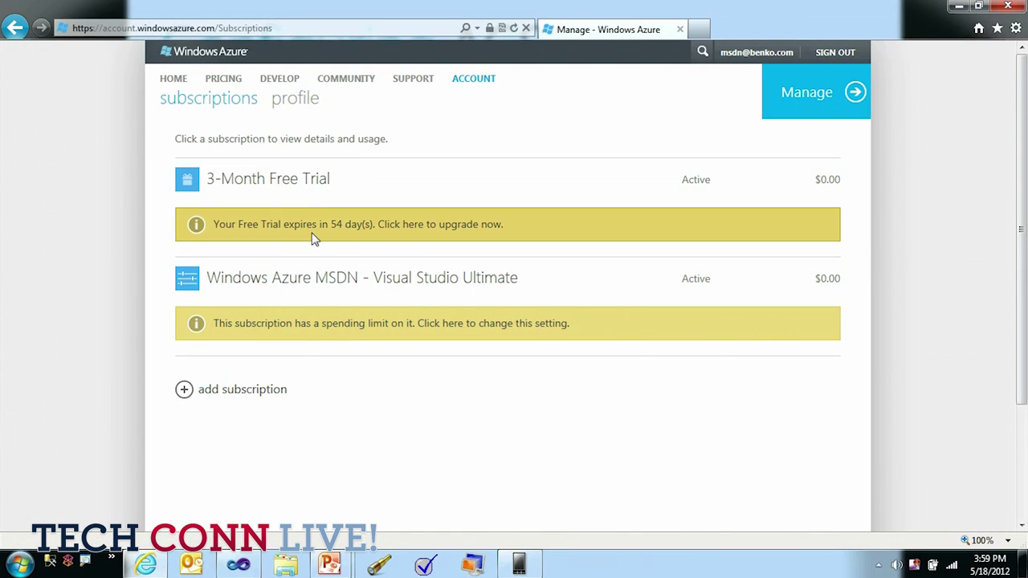
- Open the 3-Month Free Trial subscription's usage summary and review its usage bars
{"action": "left_click", "coordinate": [280, 193]}
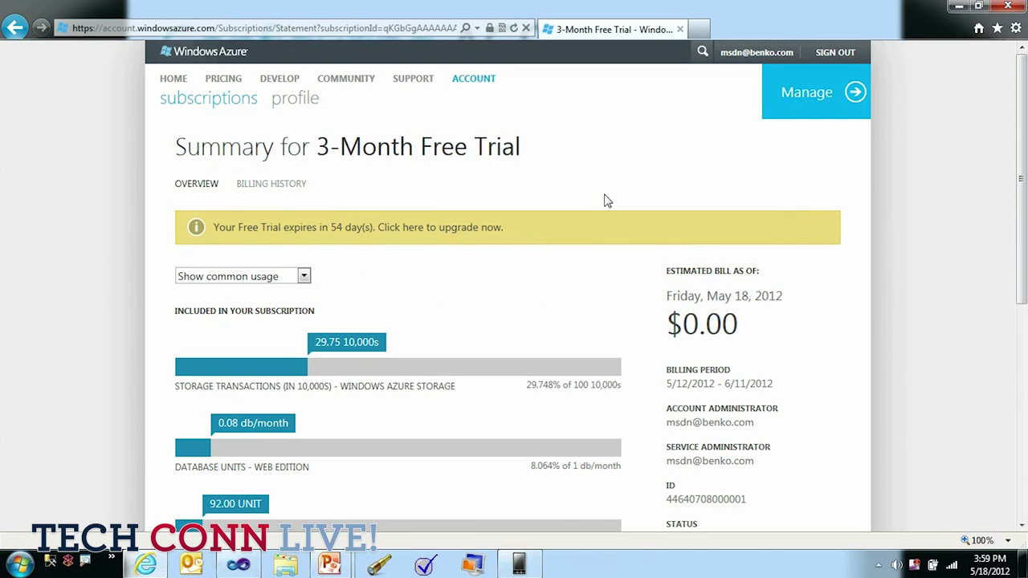
{"action": "scroll", "coordinate": [514, 297], "scroll_direction": "down", "scroll_amount": 2}
{"action": "scroll", "coordinate": [498, 288], "scroll_direction": "down", "scroll_amount": 2}
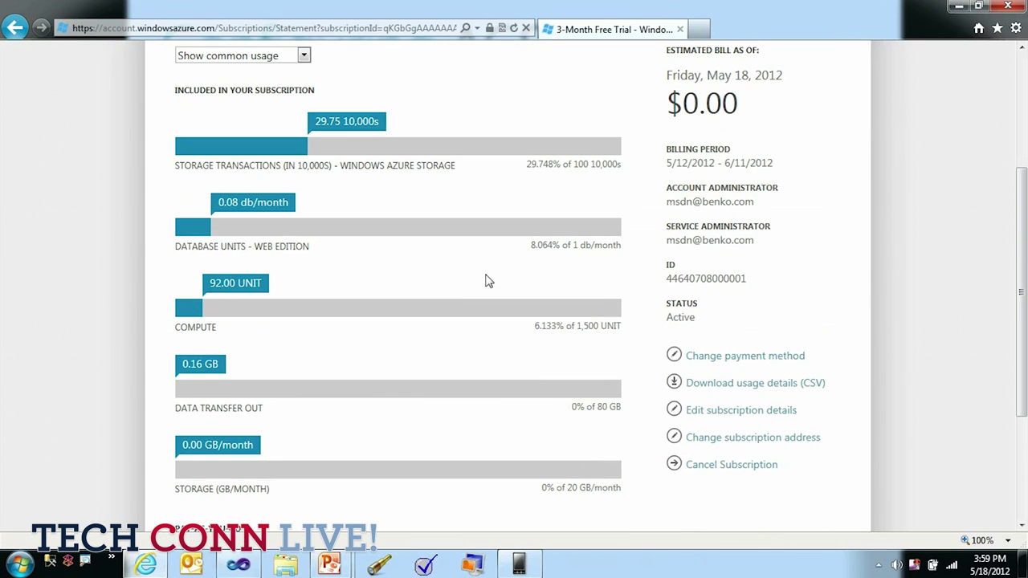
{"action": "scroll", "coordinate": [489, 280], "scroll_direction": "up", "scroll_amount": 3}
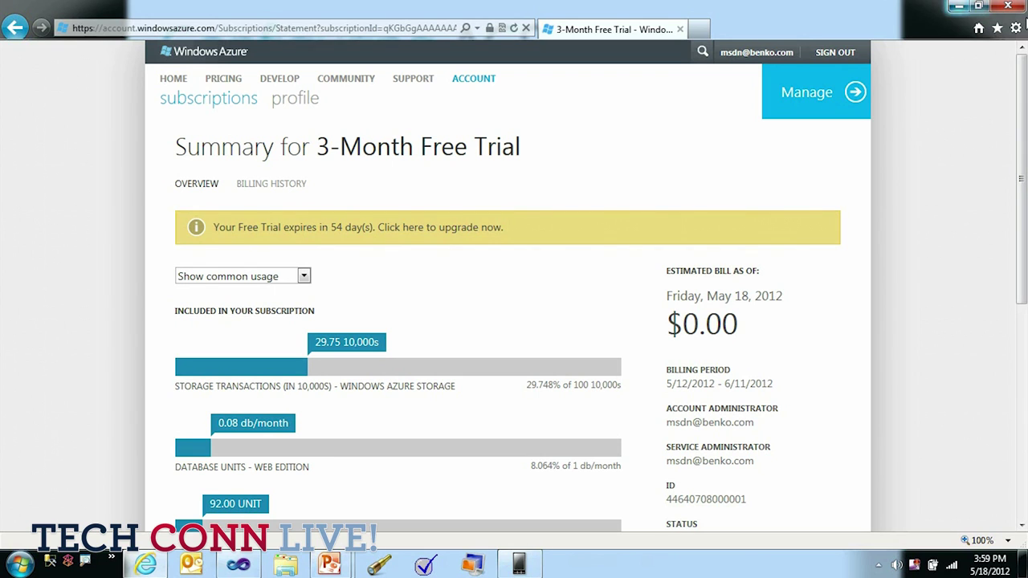
- Open the Management Portal home and annotate common tasks, release notes, Database, Service Bus and Virtual Network with ZoomIt
{"action": "left_click", "coordinate": [809, 94]}
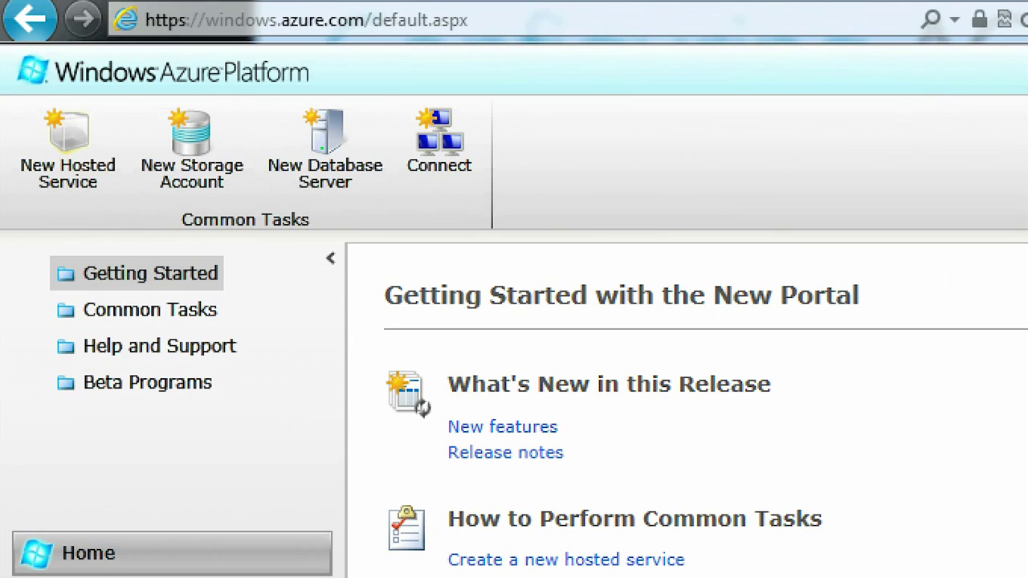
{"action": "mouse_move", "coordinate": [104, 225]}
{"action": "left_mouse_down"}
{"action": "mouse_move", "coordinate": [392, 215]}
{"action": "mouse_move", "coordinate": [338, 113]}
{"action": "mouse_move", "coordinate": [114, 120]}
{"action": "mouse_move", "coordinate": [49, 189]}
{"action": "mouse_move", "coordinate": [125, 215]}
{"action": "left_mouse_up"}
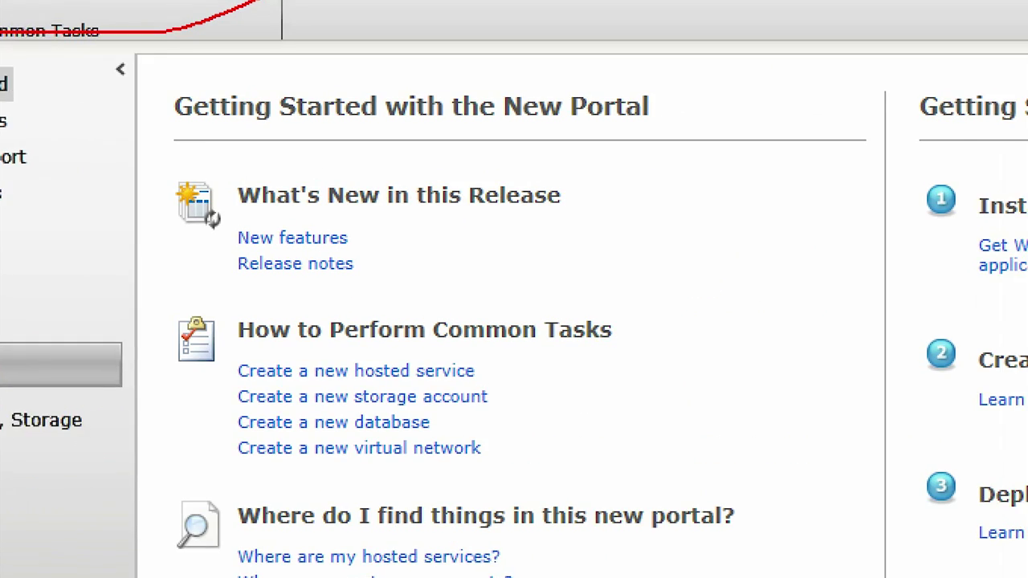
{"action": "left_click_drag", "start_coordinate": [791, 463], "coordinate": [828, 429]}
{"action": "mouse_move", "coordinate": [531, 101]}
{"action": "left_mouse_down"}
{"action": "mouse_move", "coordinate": [378, 121]}
{"action": "mouse_move", "coordinate": [563, 356]}
{"action": "mouse_move", "coordinate": [443, 111]}
{"action": "left_mouse_up"}
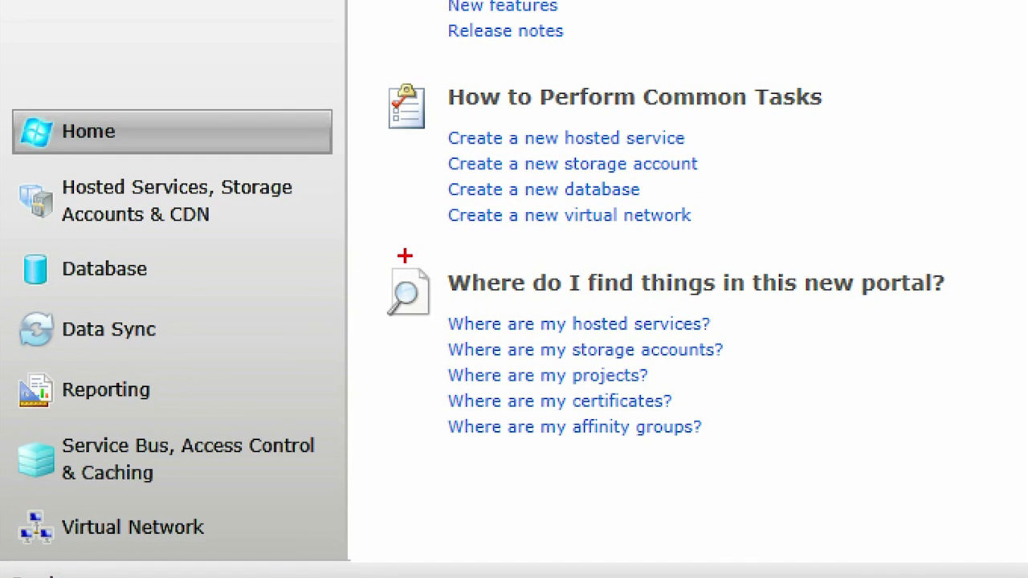
{"action": "left_click_drag", "start_coordinate": [181, 273], "coordinate": [289, 273]}
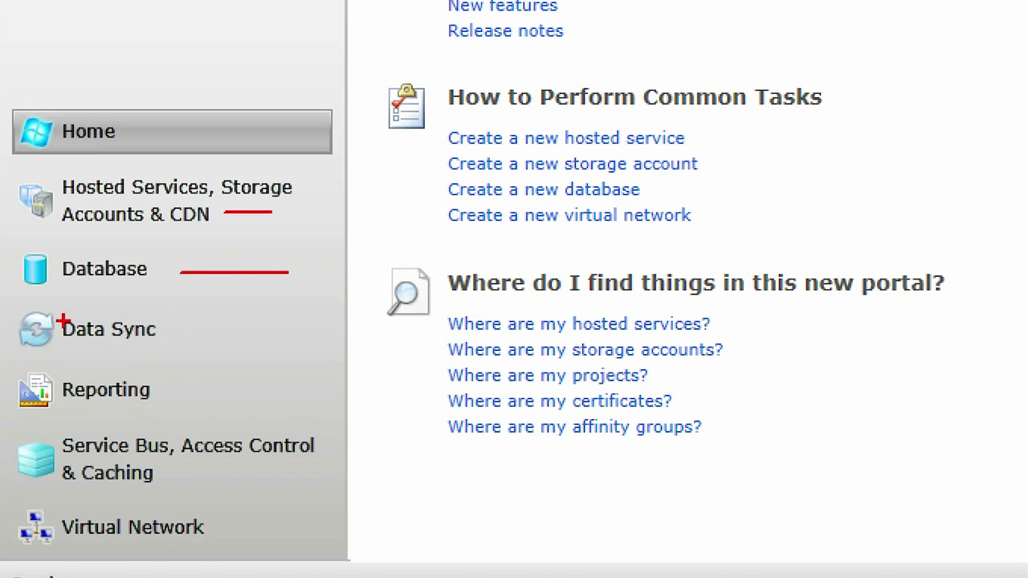
{"action": "left_click_drag", "start_coordinate": [139, 462], "coordinate": [265, 444]}
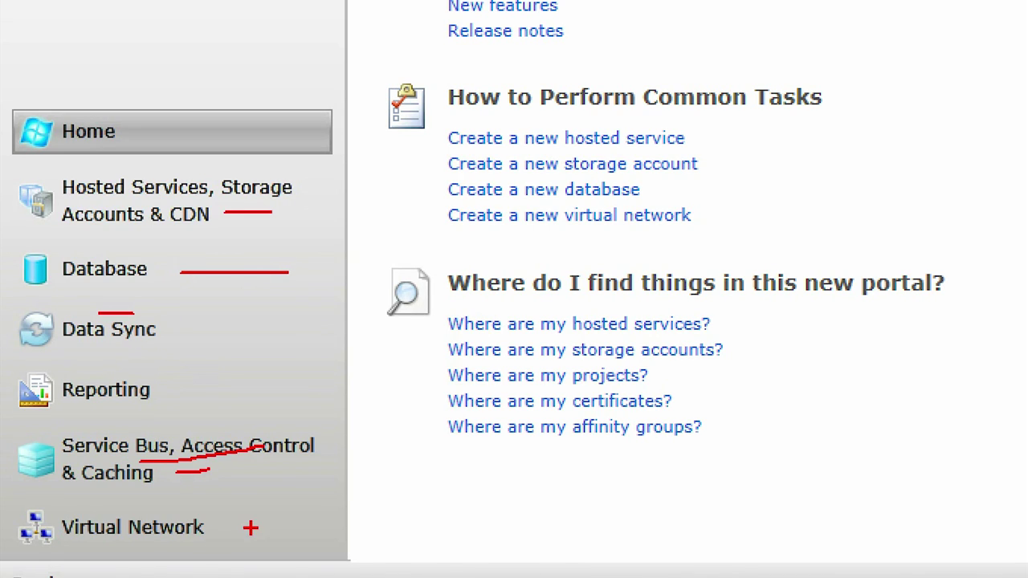
{"action": "left_click_drag", "start_coordinate": [252, 527], "coordinate": [314, 528]}
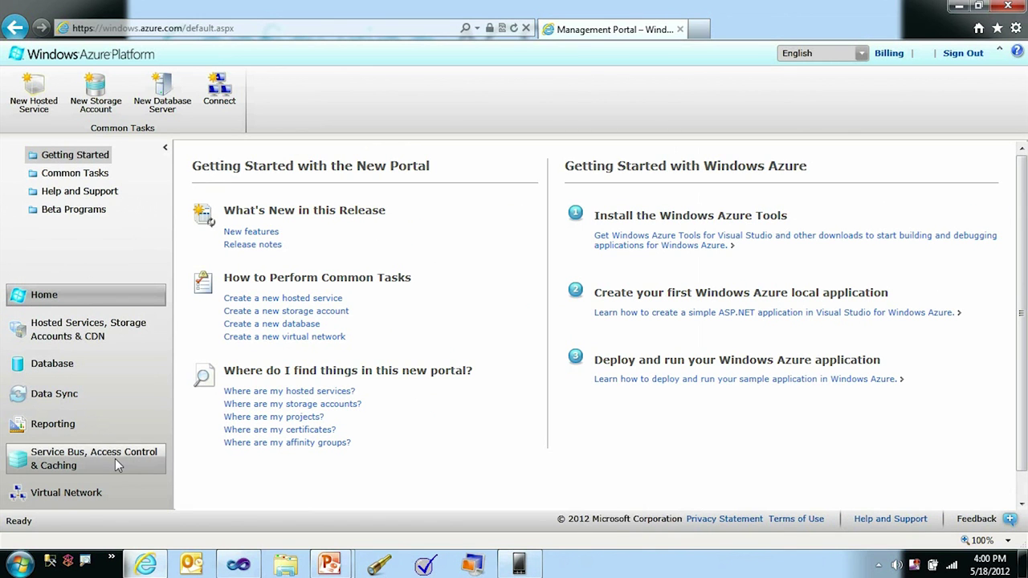
- Show the Access Control service namespaces under Service Bus, Access Control & Caching
{"action": "left_click", "coordinate": [225, 470]}
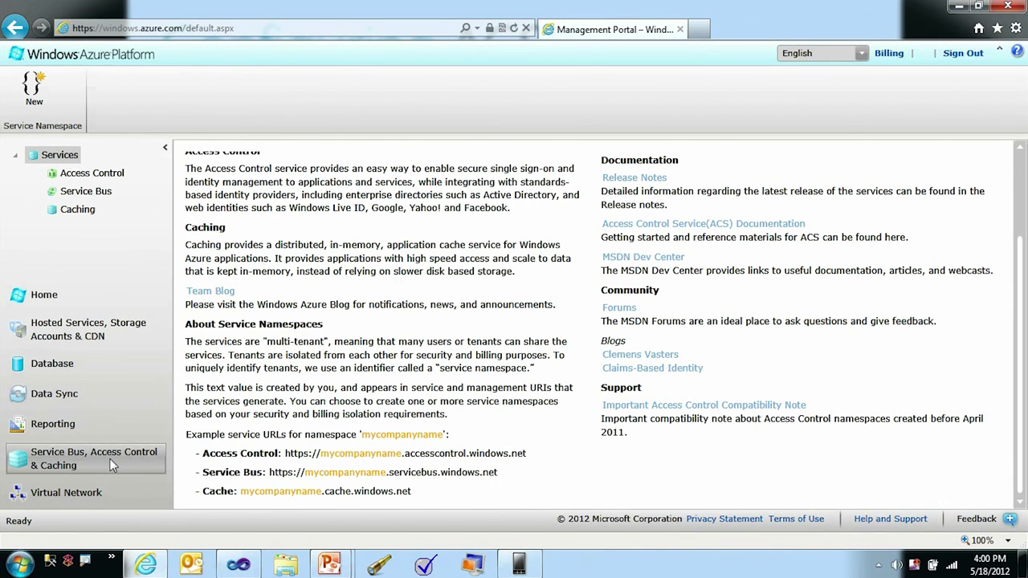
{"action": "left_click", "coordinate": [105, 178]}
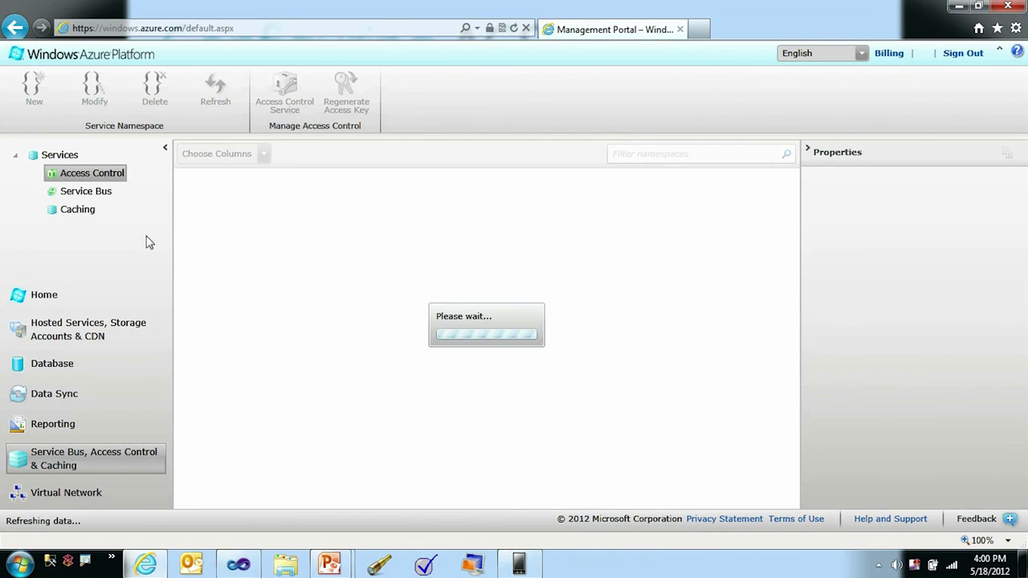
{"action": "left_click", "coordinate": [206, 229]}
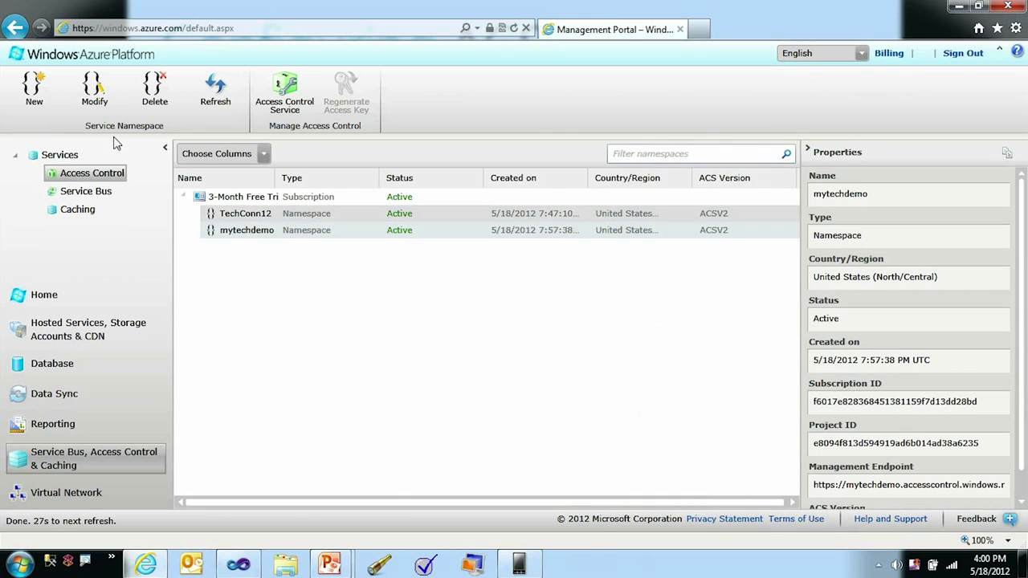
- Create Access Control namespace techdemo12 in United States (North/Central) on the 3-Month Free Trial subscription
{"action": "left_click", "coordinate": [36, 93]}
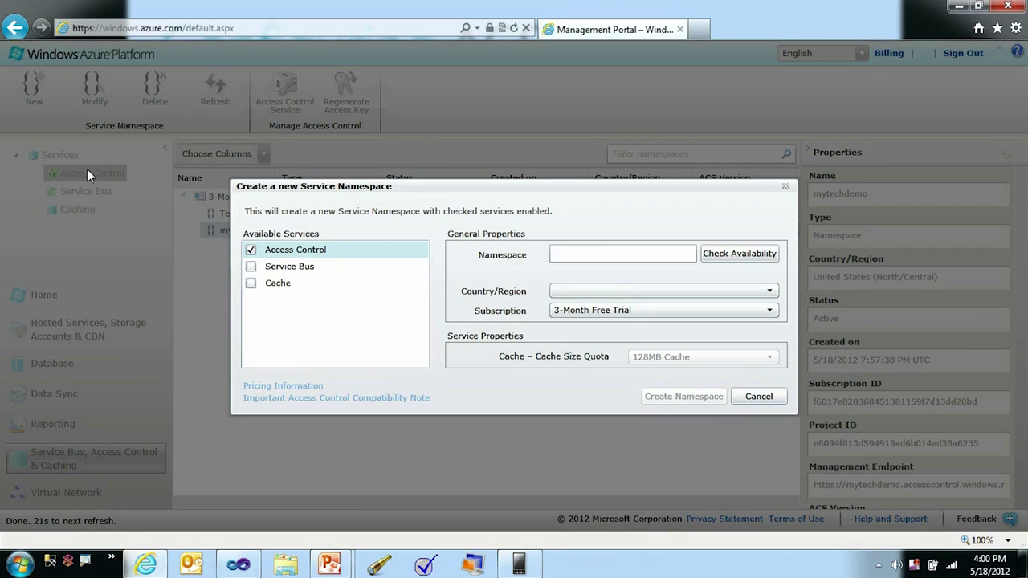
{"action": "left_click", "coordinate": [588, 254]}
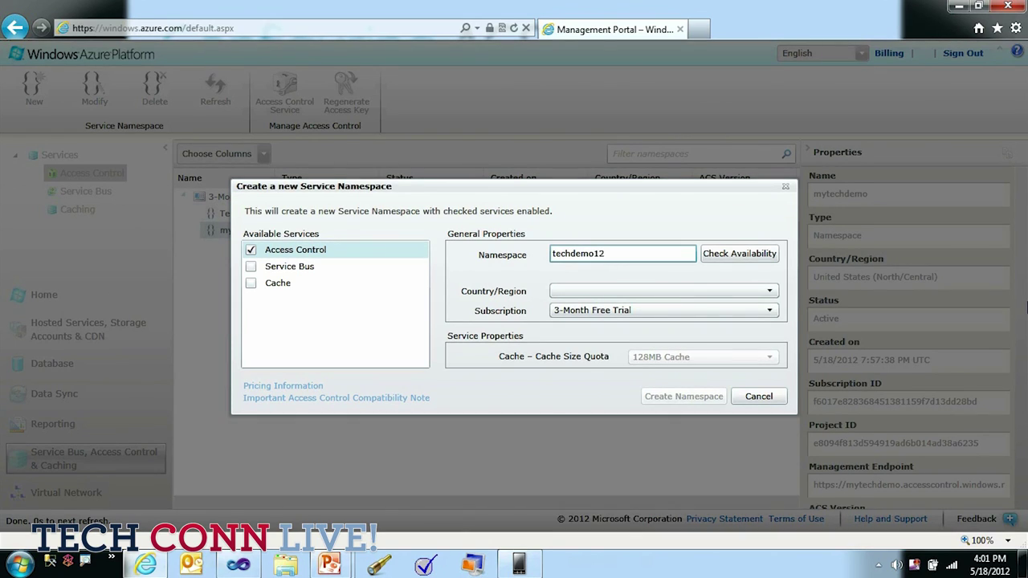
{"action": "left_click", "coordinate": [728, 255]}
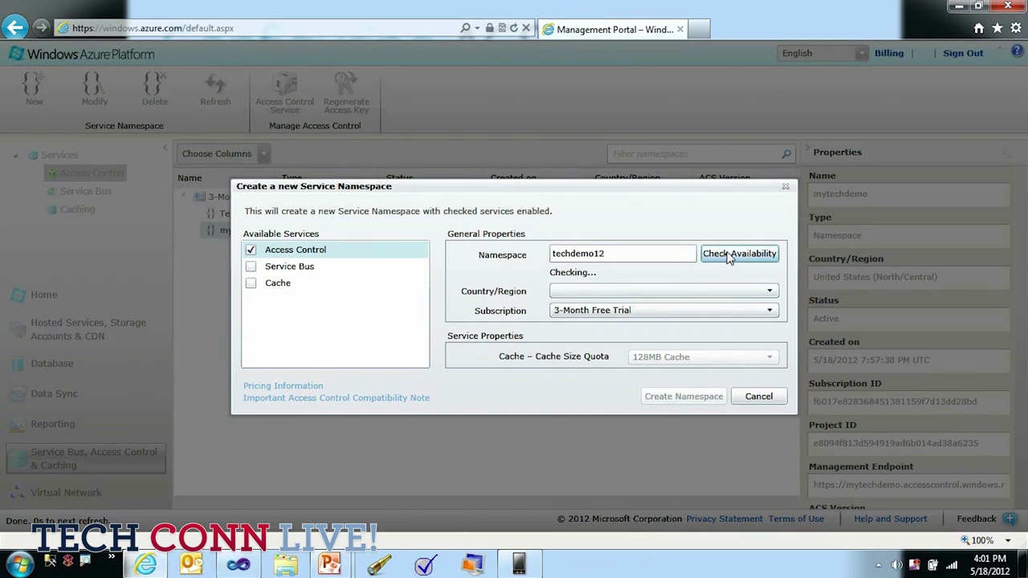
{"action": "left_click", "coordinate": [651, 292]}
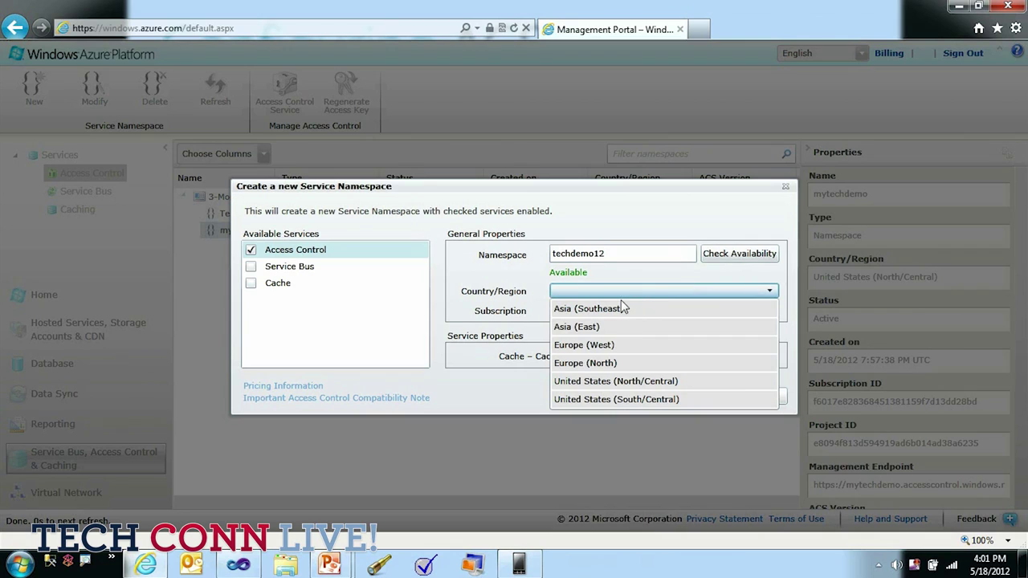
{"action": "left_click", "coordinate": [609, 381]}
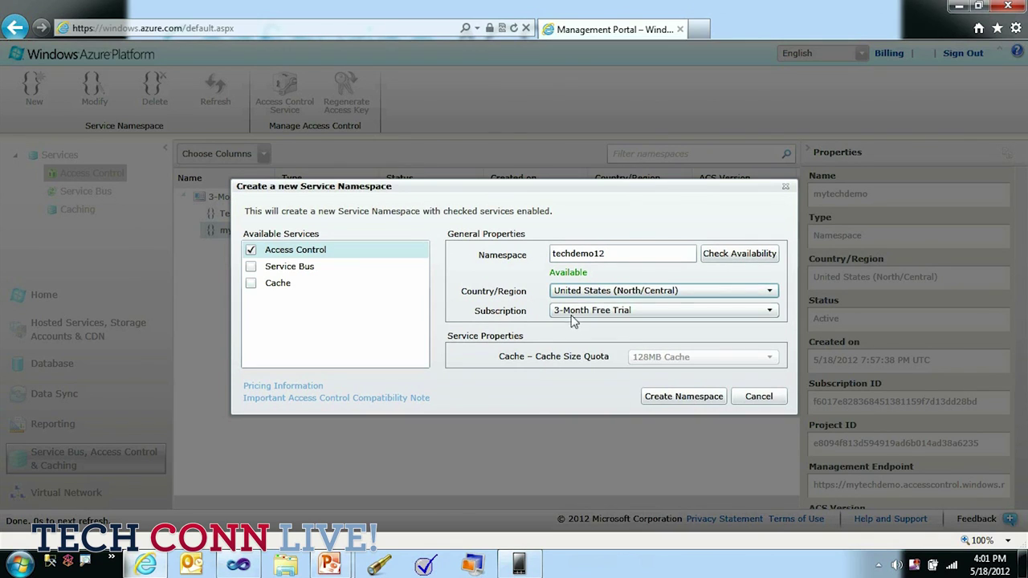
{"action": "left_click", "coordinate": [597, 319]}
{"action": "left_click", "coordinate": [597, 320]}
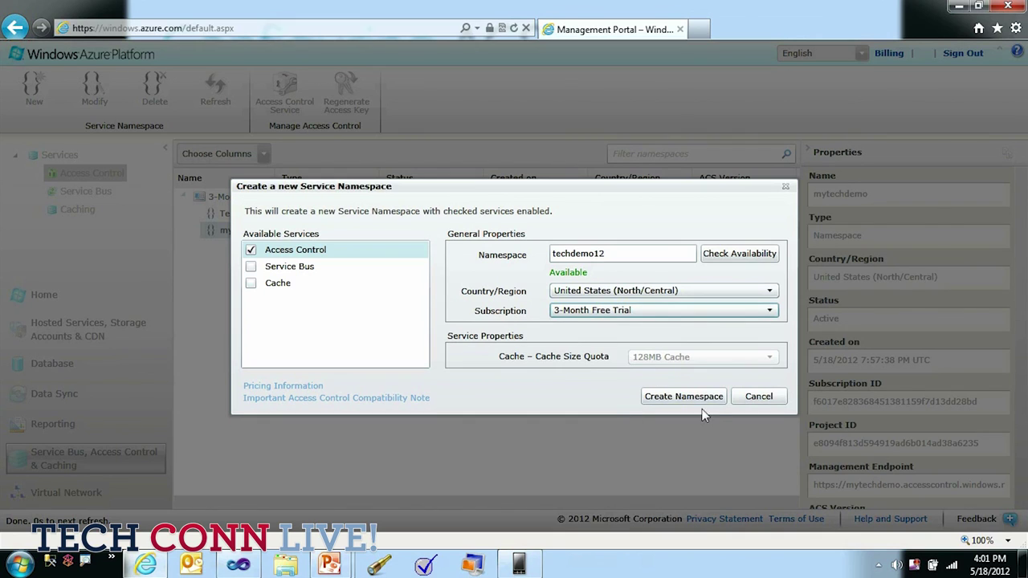
{"action": "left_click", "coordinate": [679, 400]}
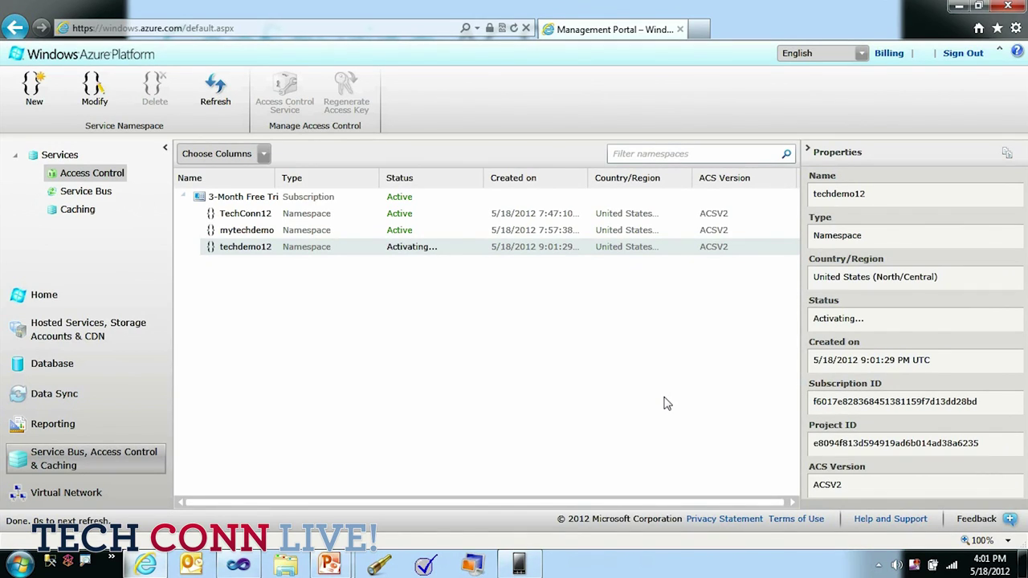
{"action": "left_click", "coordinate": [281, 232]}
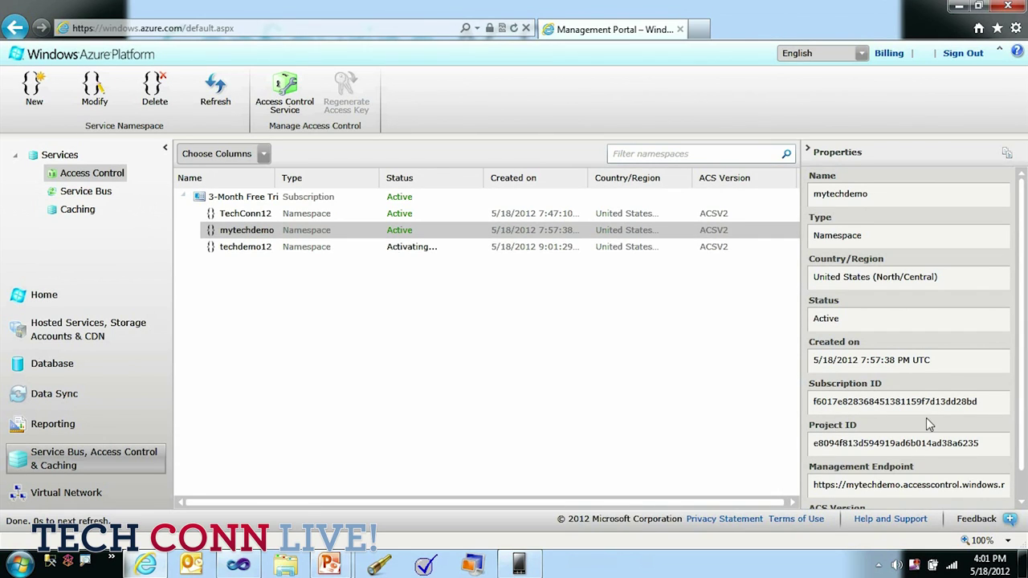
{"action": "scroll", "coordinate": [925, 456], "scroll_direction": "down", "scroll_amount": 1}
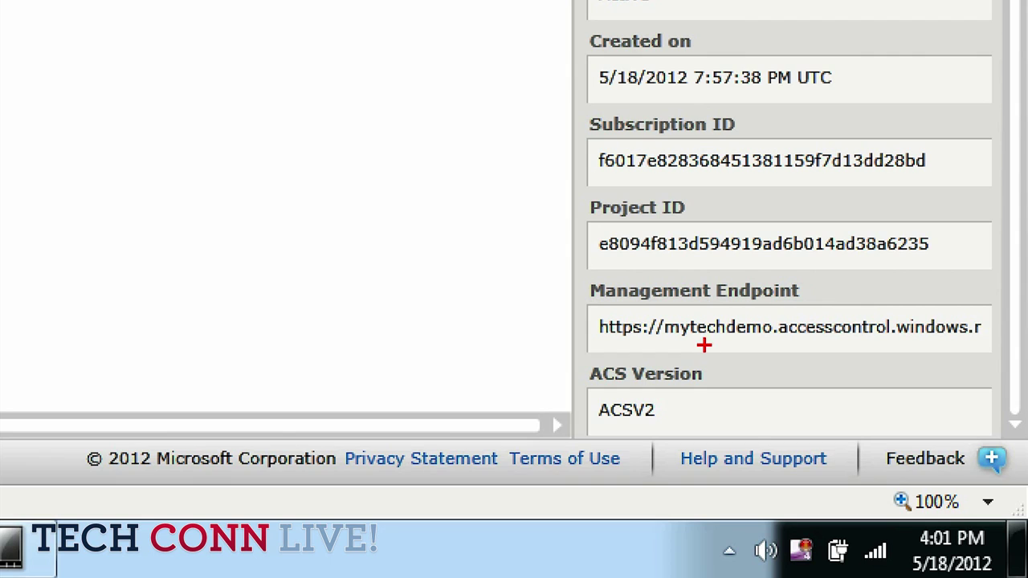
{"action": "left_click_drag", "start_coordinate": [852, 461], "coordinate": [996, 454]}
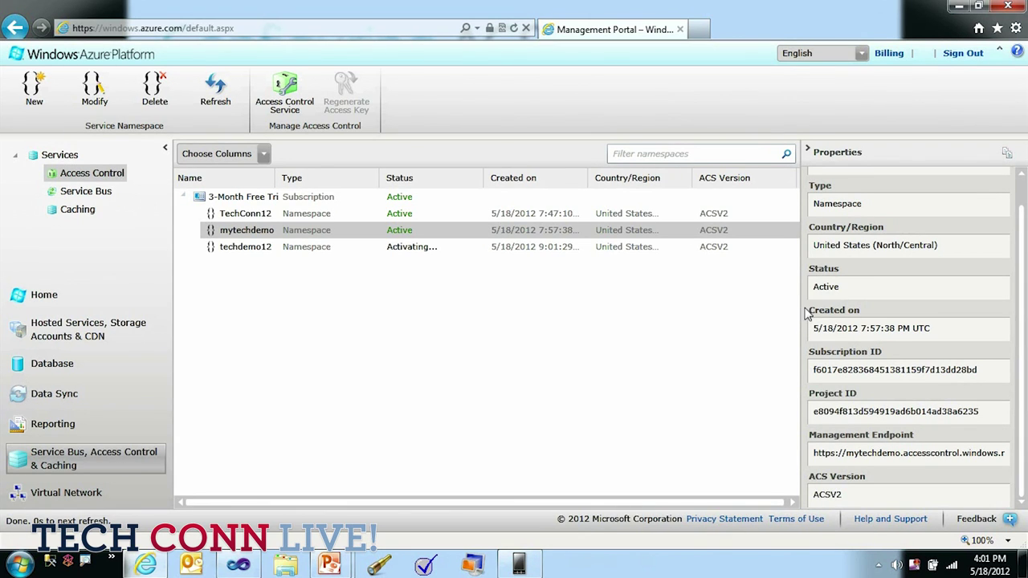
{"action": "left_click", "coordinate": [800, 282]}
{"action": "left_click_drag", "start_coordinate": [800, 281], "coordinate": [725, 281]}
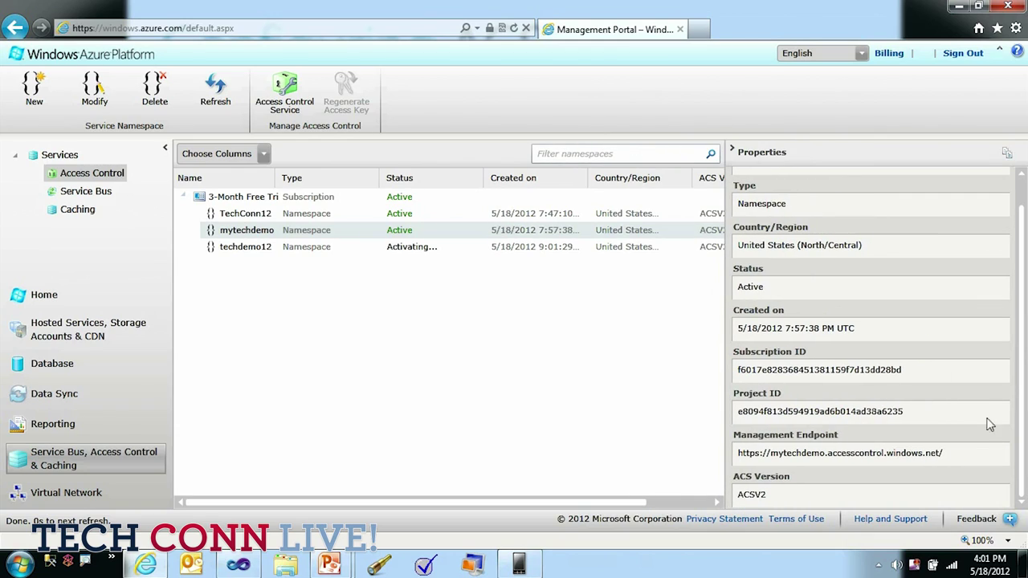
{"action": "left_click_drag", "start_coordinate": [967, 454], "coordinate": [719, 455]}
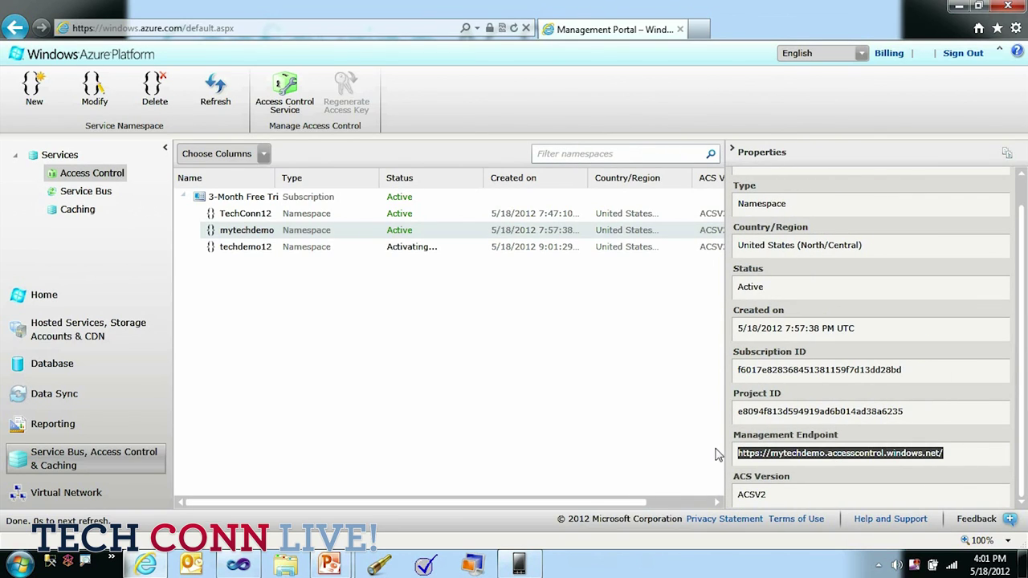
- Load the mytechdemo ACS management endpoint URL in a new browser tab
{"action": "left_click", "coordinate": [701, 31]}
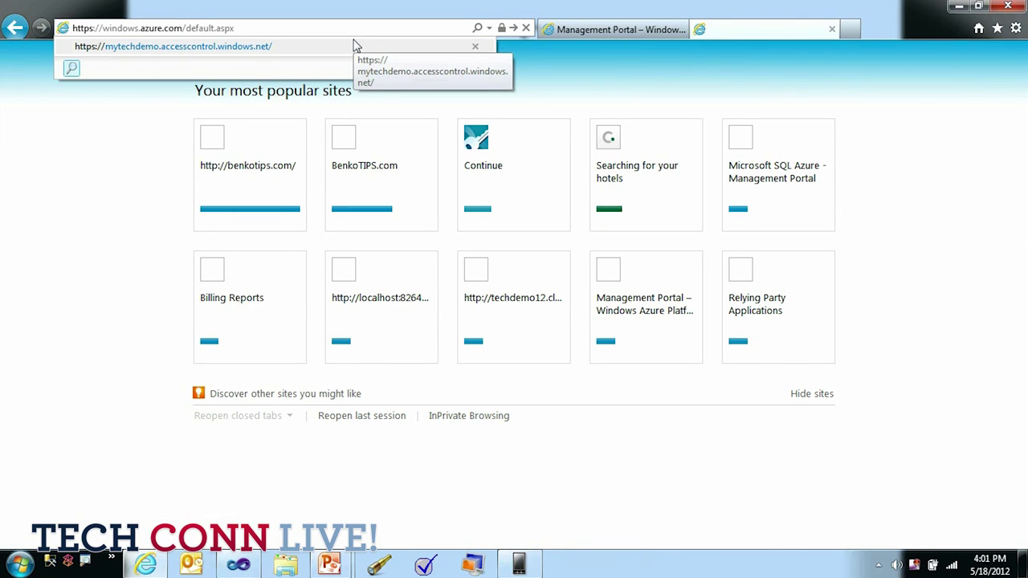
{"action": "left_click", "coordinate": [356, 46]}
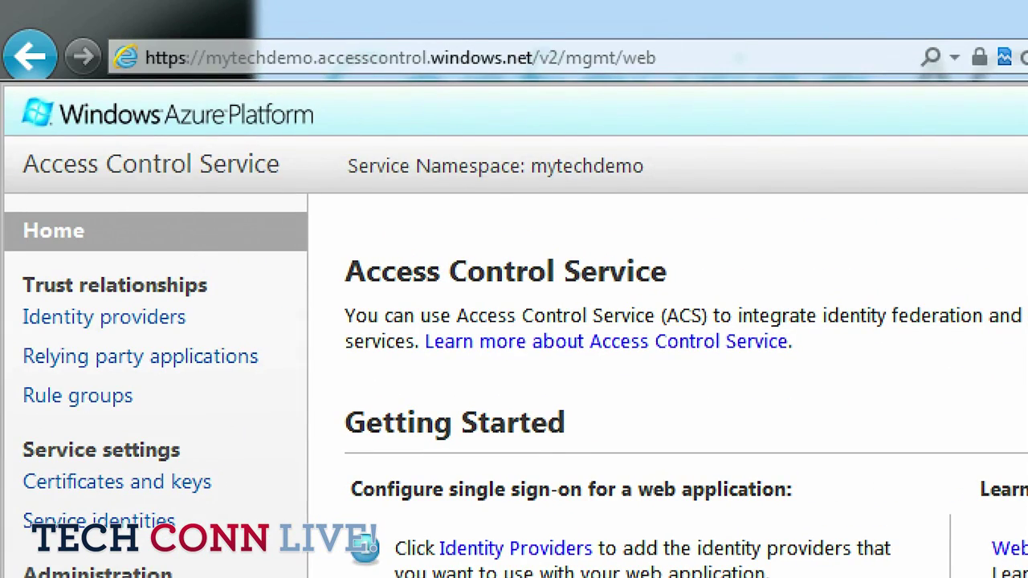
{"action": "left_click_drag", "start_coordinate": [204, 47], "coordinate": [301, 70]}
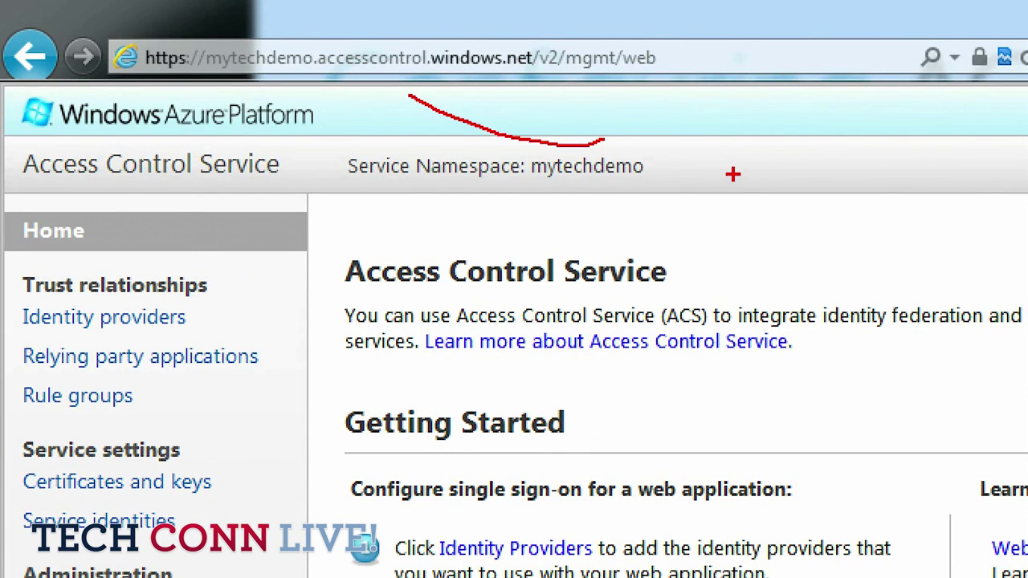
{"action": "key", "text": "Escape"}
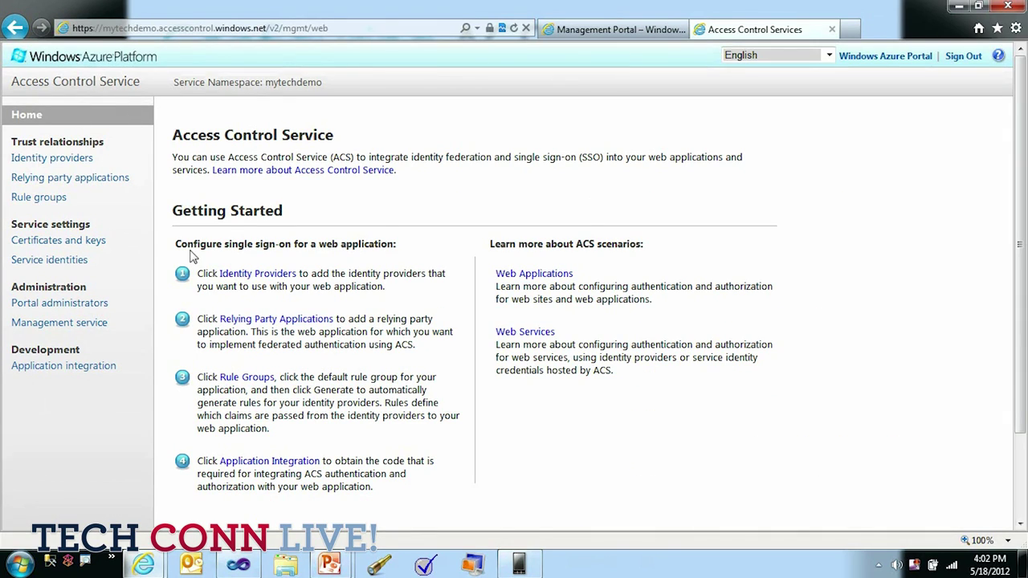
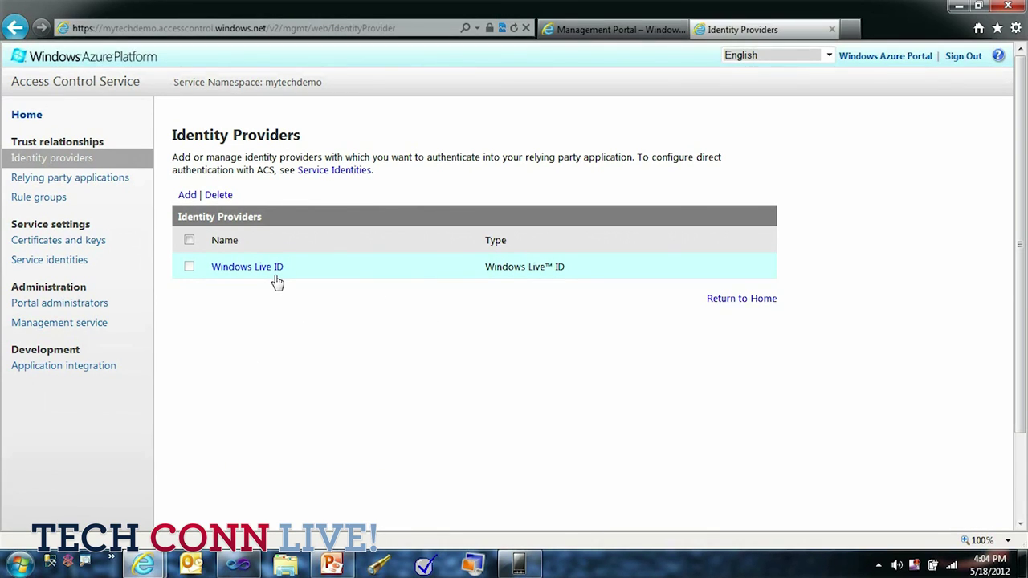
- Add Google as an identity provider, keeping its login link text, and save it
{"action": "left_click", "coordinate": [191, 197]}
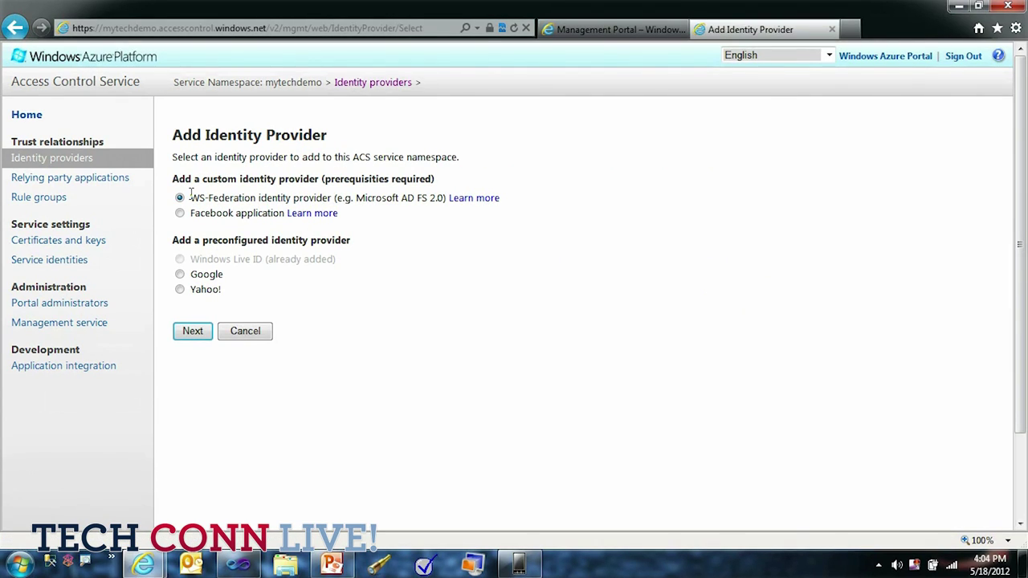
{"action": "left_click", "coordinate": [180, 275]}
{"action": "left_click", "coordinate": [189, 332]}
{"action": "left_click", "coordinate": [239, 241]}
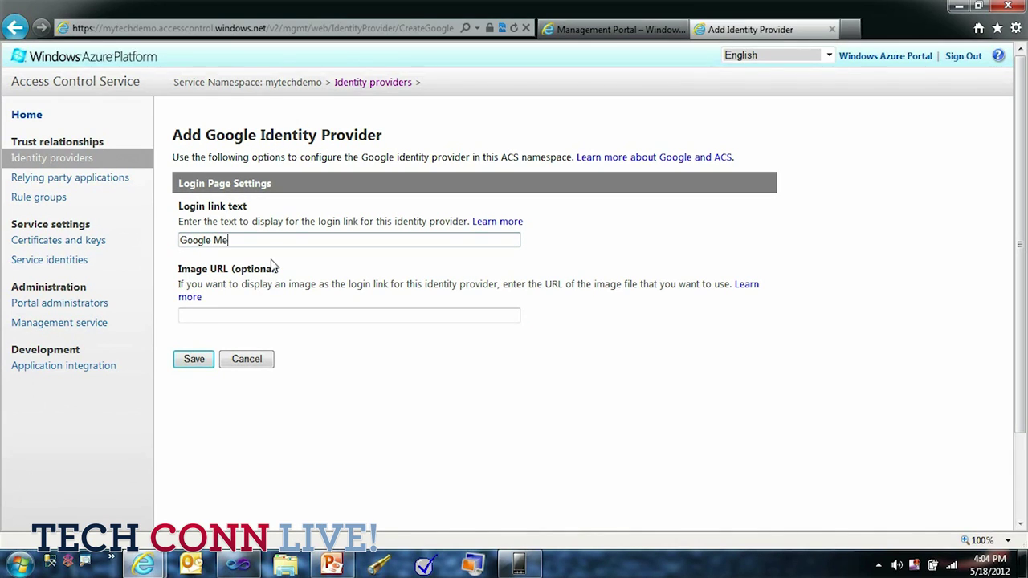
{"action": "left_click", "coordinate": [221, 318]}
{"action": "left_click", "coordinate": [198, 363]}
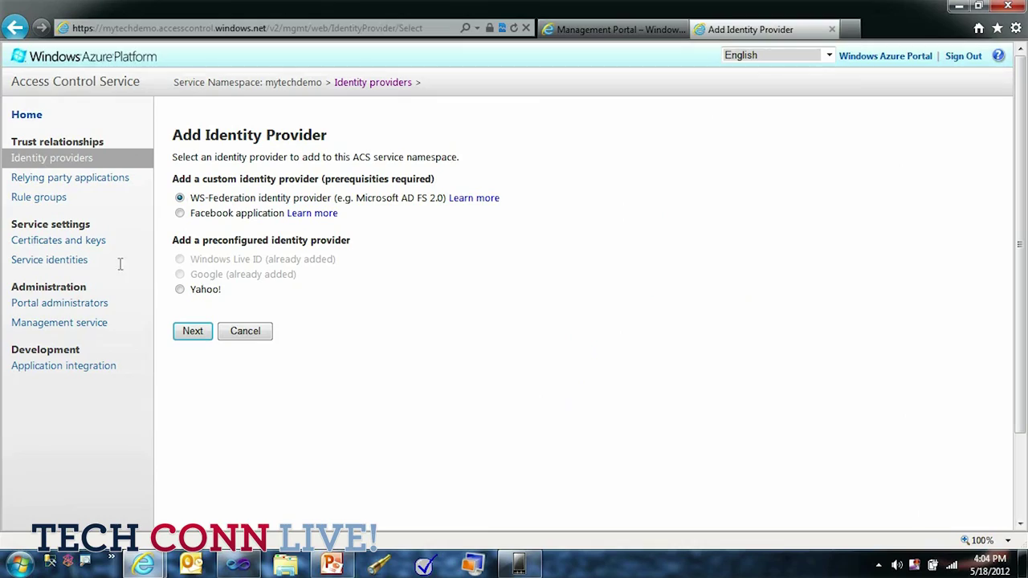
- Choose Yahoo! as the next identity provider and continue to its settings form
{"action": "left_click", "coordinate": [195, 291]}
{"action": "left_click", "coordinate": [196, 331]}
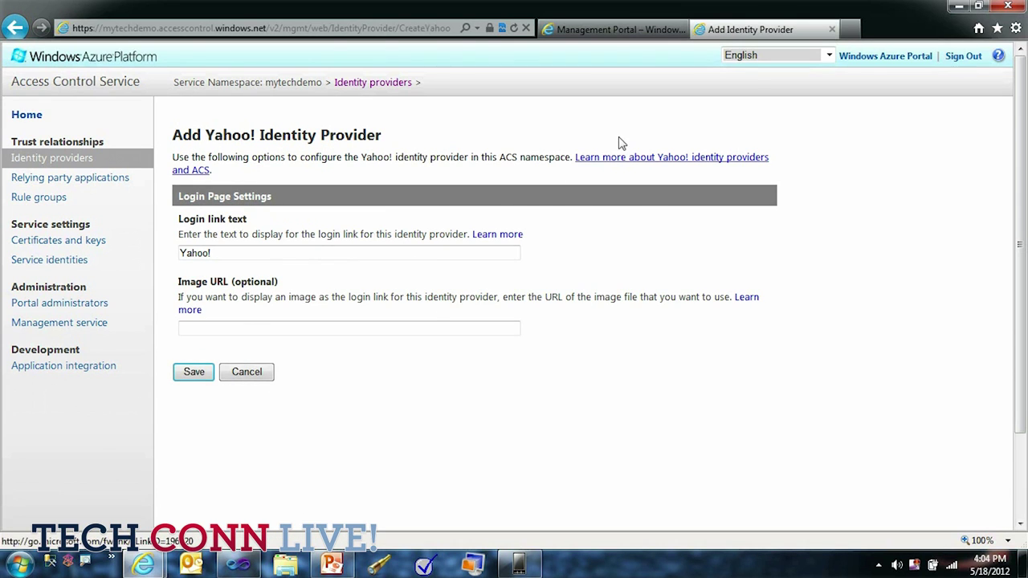
{"action": "left_click", "coordinate": [642, 28]}
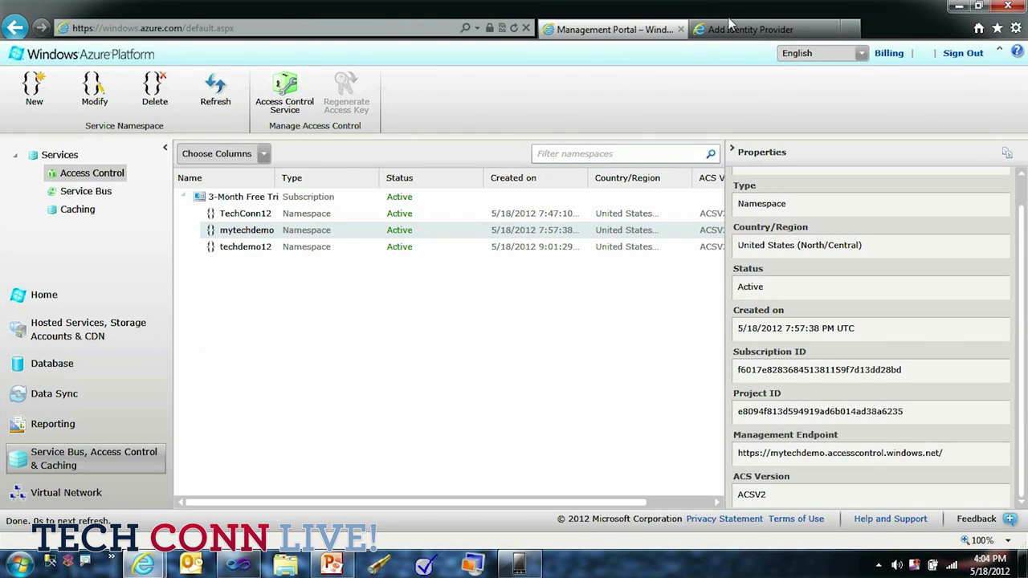
{"action": "left_click", "coordinate": [705, 28]}
- Load techdemo12.cloudapp.net in a new browser tab, then bring up Visual Studio
{"action": "left_click", "coordinate": [849, 30]}
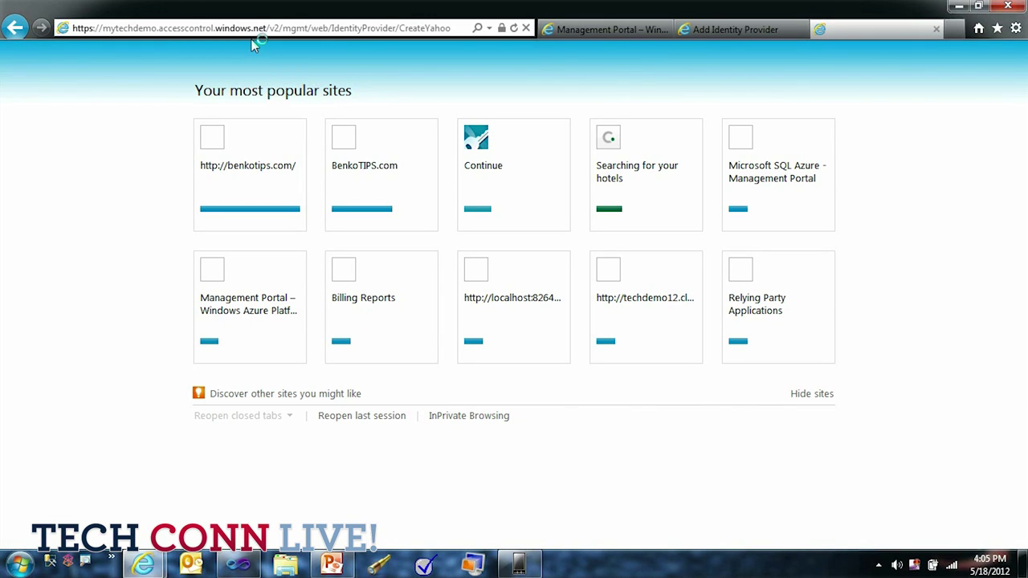
{"action": "left_click", "coordinate": [213, 28]}
{"action": "left_click", "coordinate": [214, 29]}
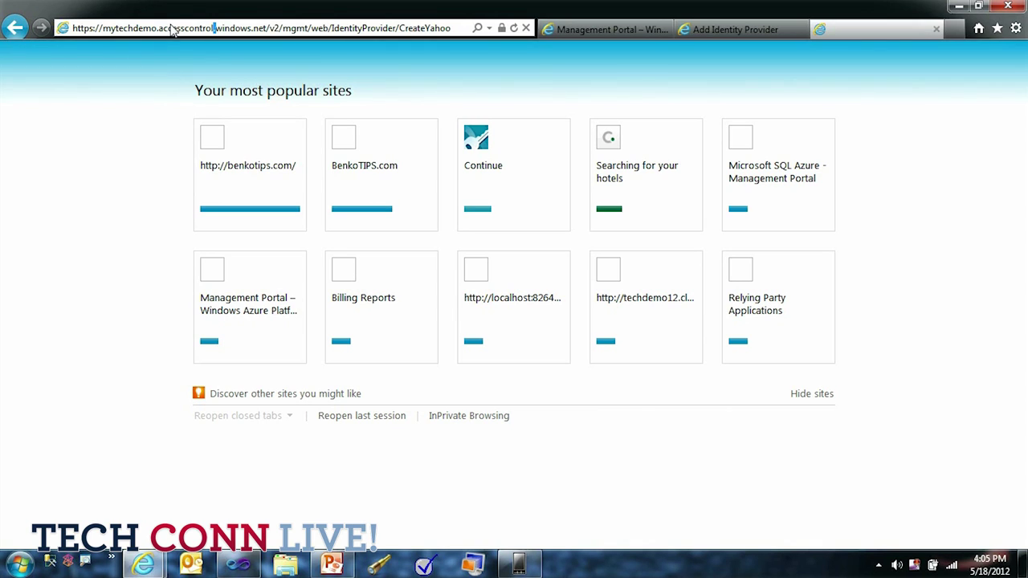
{"action": "key", "text": "Escape"}
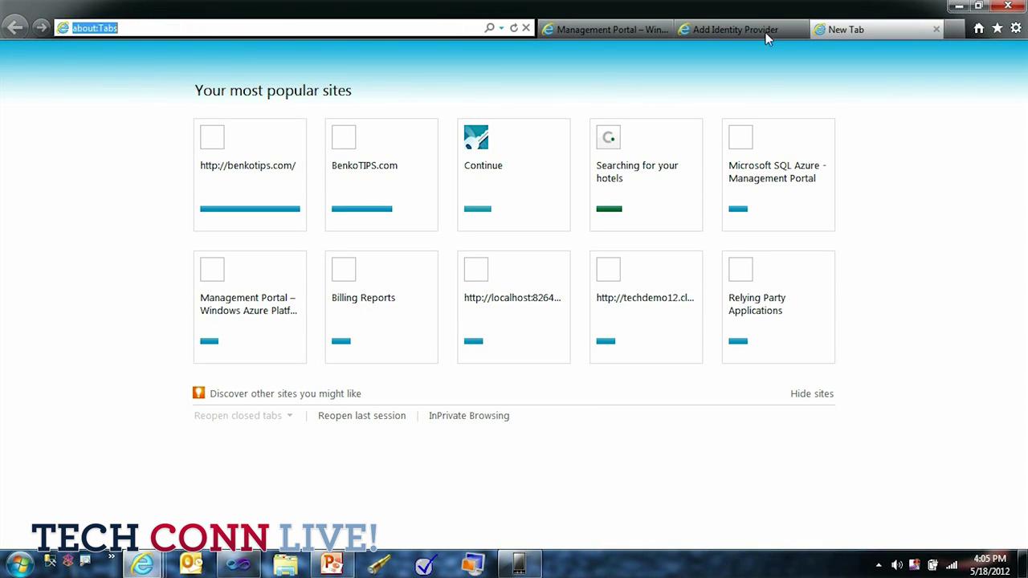
{"action": "type", "text": "techconn12.accesscontrol.windows.net/"}
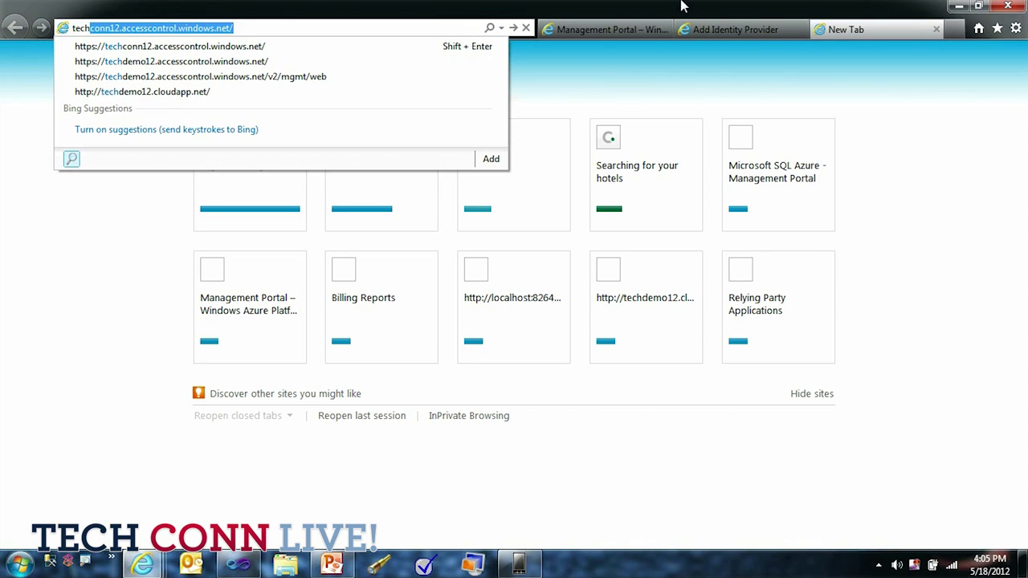
{"action": "key", "text": "Down"}
{"action": "key", "text": "Down"}
{"action": "key", "text": "Down"}
{"action": "key", "text": "Down"}
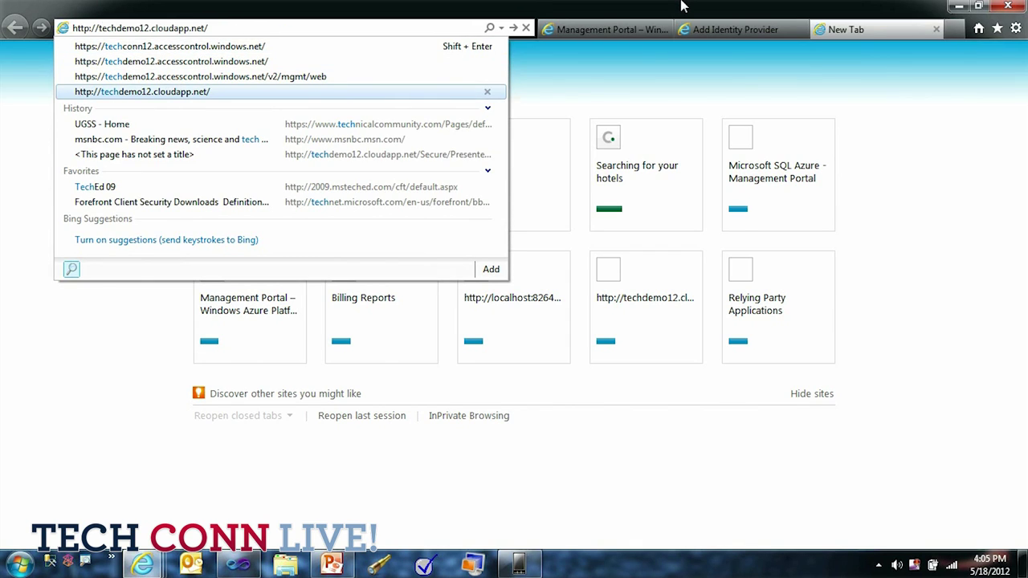
{"action": "key", "text": "Return"}
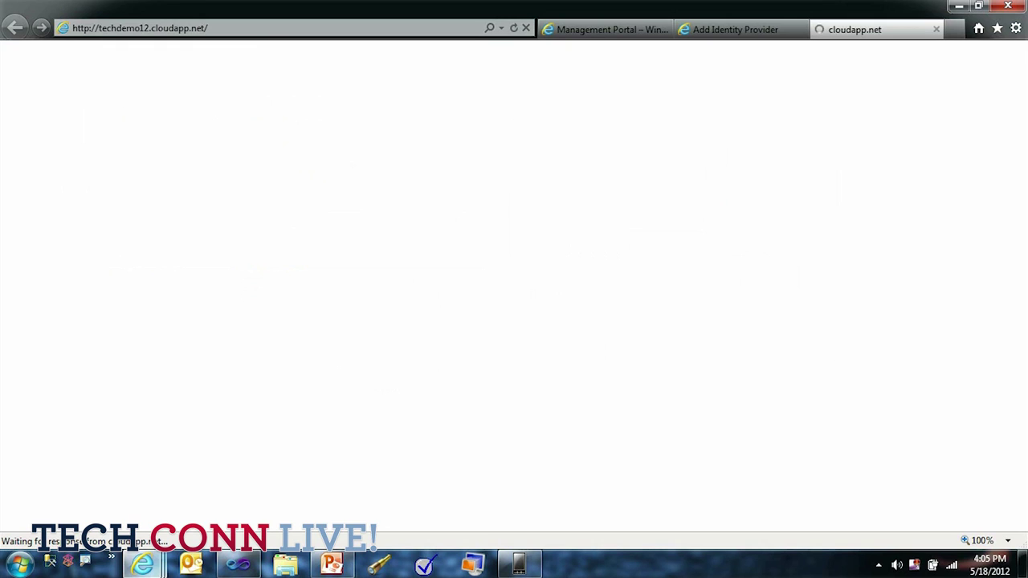
{"action": "left_click", "coordinate": [238, 565]}
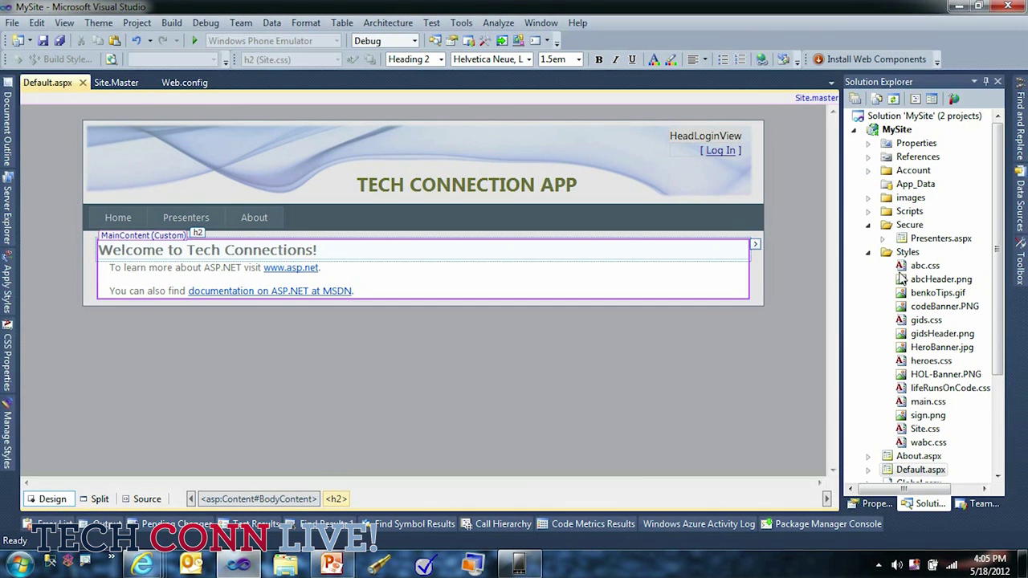
- Collapse the Styles folder, select WindowsAzureProject1, and minimize Visual Studio
{"action": "left_click", "coordinate": [875, 254]}
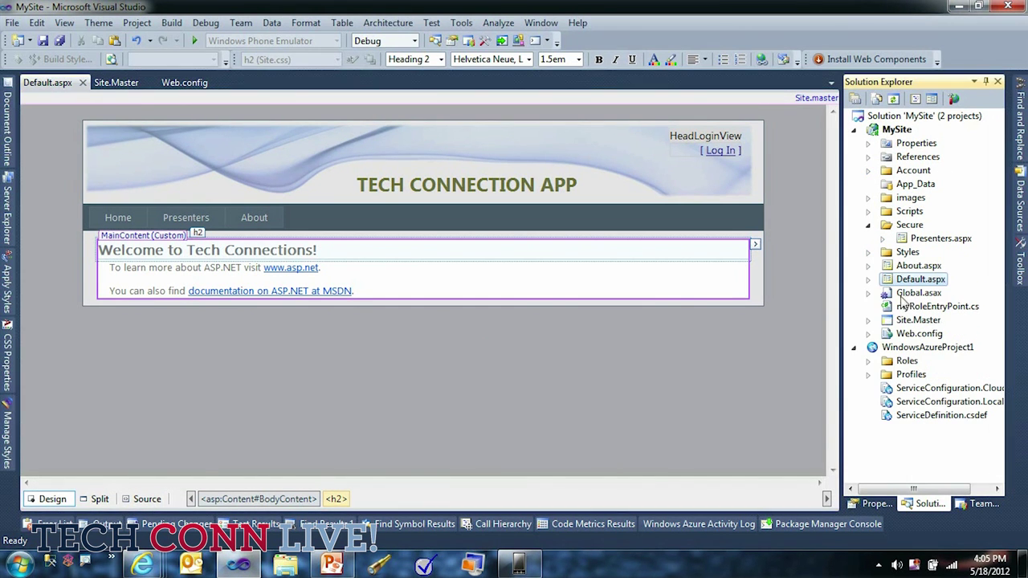
{"action": "left_click", "coordinate": [900, 350]}
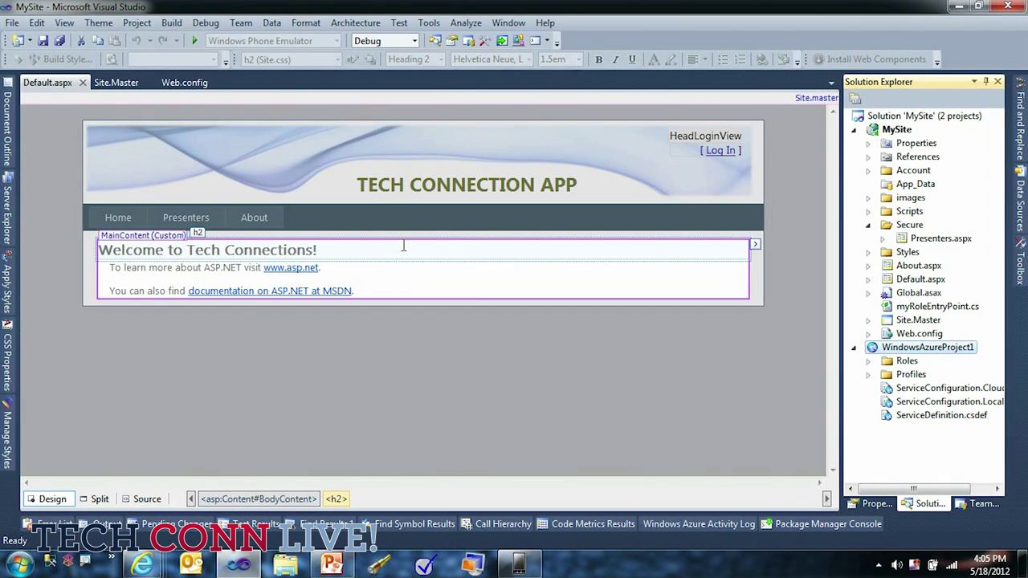
{"action": "left_click", "coordinate": [959, 6]}
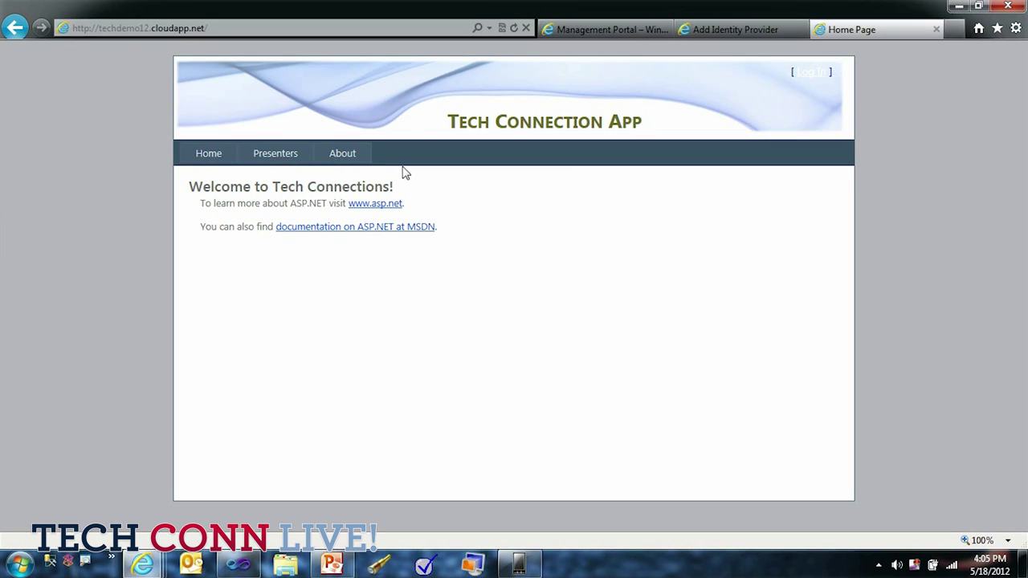
- Browse the deployed site's Home, About and Presenters pages
{"action": "left_click", "coordinate": [209, 154]}
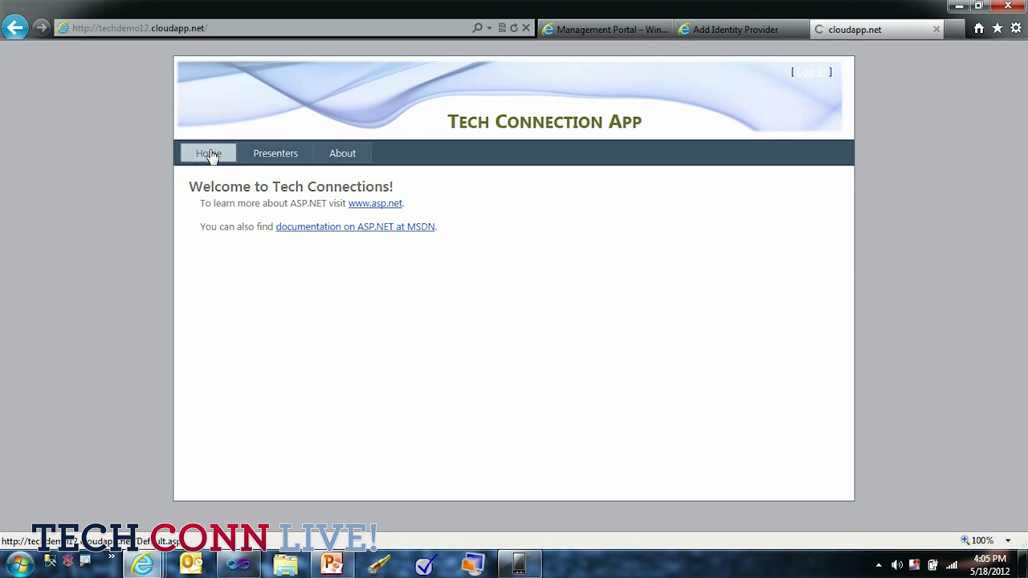
{"action": "left_click", "coordinate": [341, 163]}
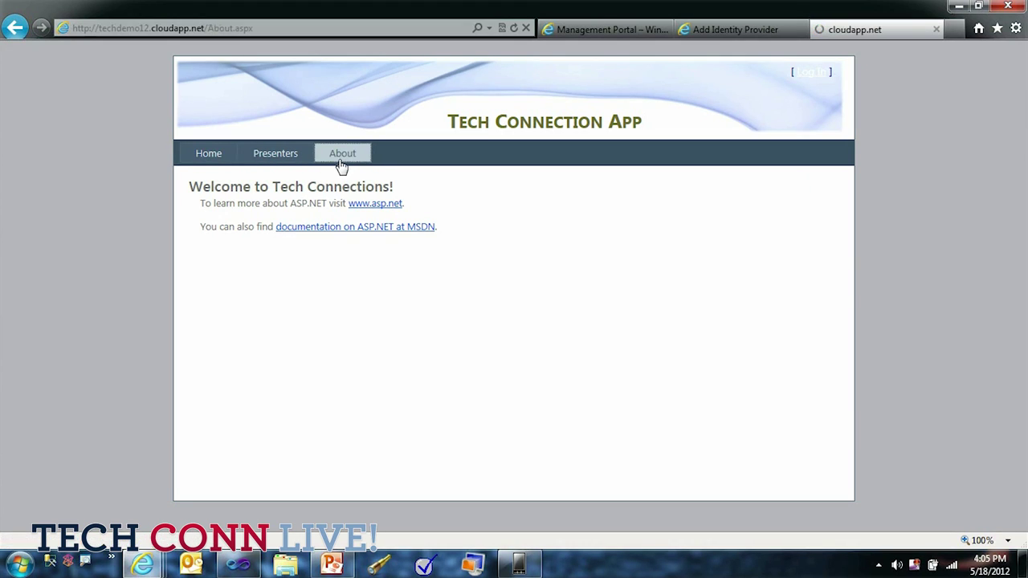
{"action": "left_click", "coordinate": [287, 159]}
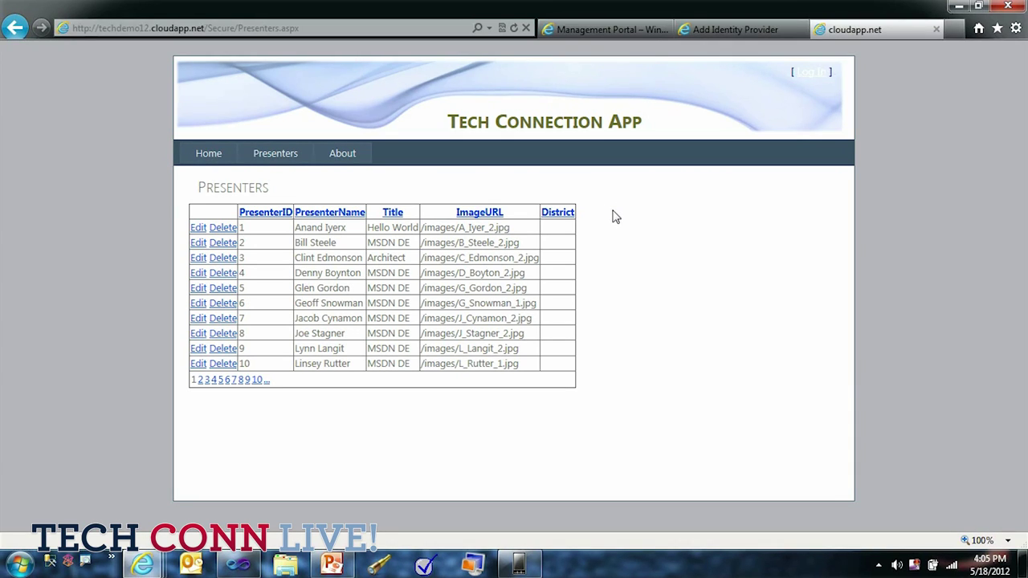
{"action": "left_click", "coordinate": [270, 28]}
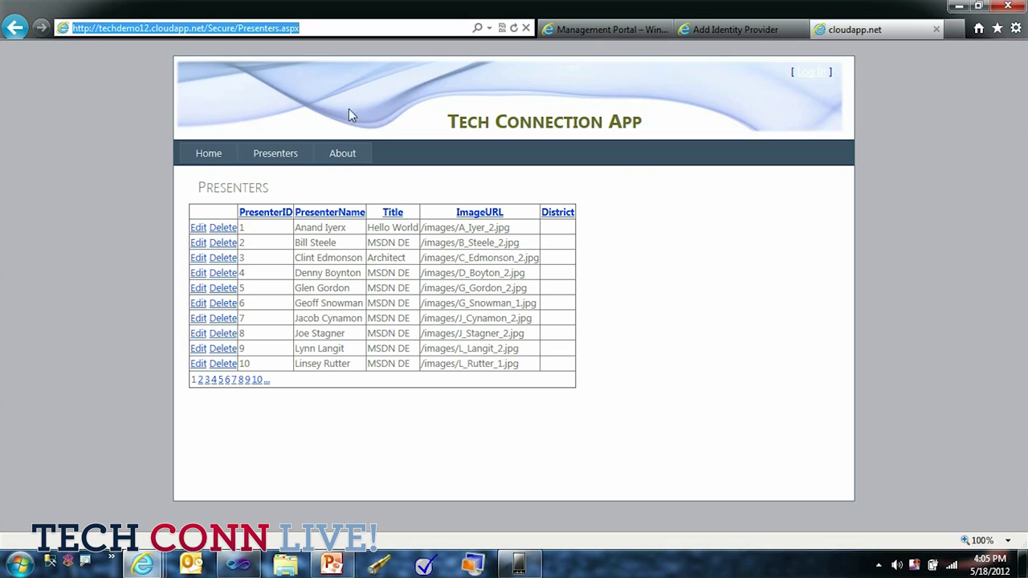
{"action": "left_click", "coordinate": [237, 29]}
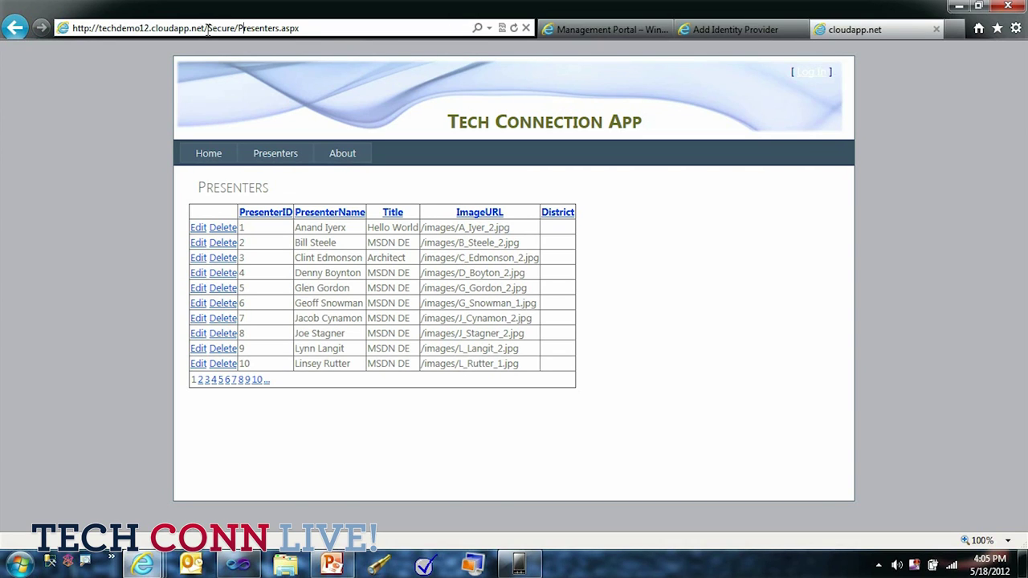
{"action": "mouse_move", "coordinate": [77, 46]}
{"action": "left_mouse_down"}
{"action": "mouse_move", "coordinate": [37, 48]}
{"action": "mouse_move", "coordinate": [81, 53]}
{"action": "left_mouse_up"}
{"action": "key", "text": "ctrl+c"}
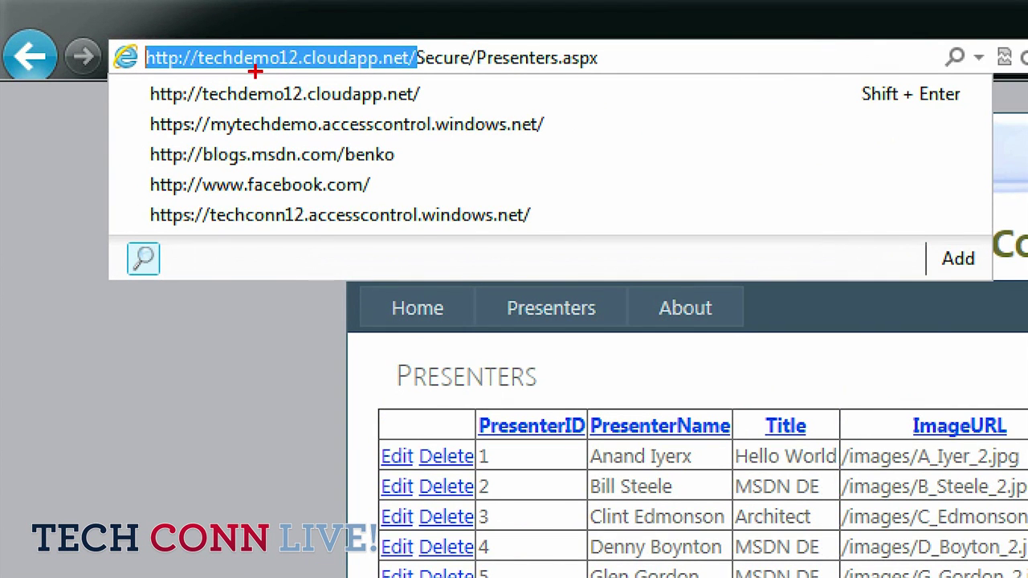
{"action": "left_click_drag", "start_coordinate": [255, 71], "coordinate": [309, 70]}
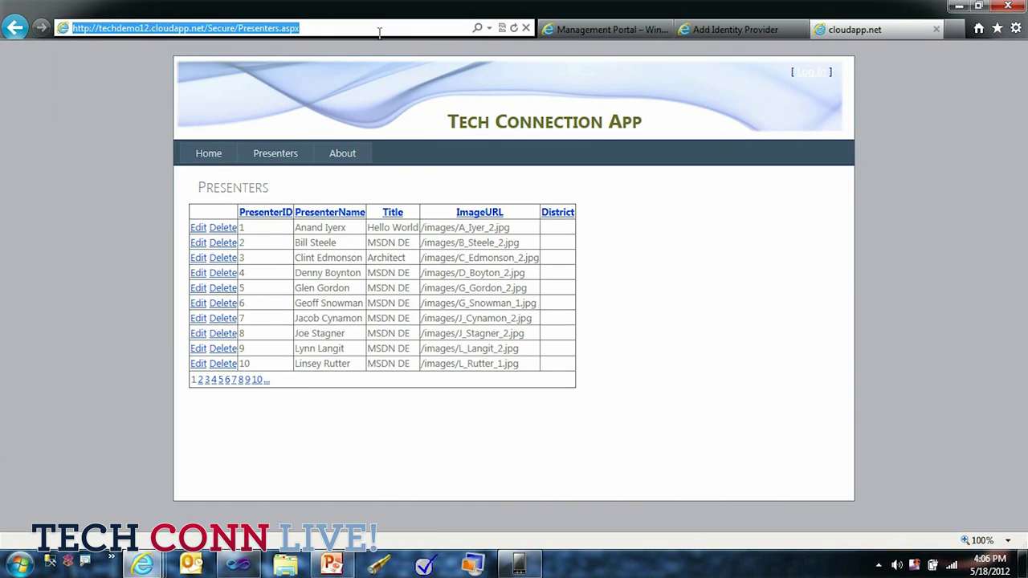
{"action": "left_click", "coordinate": [713, 28]}
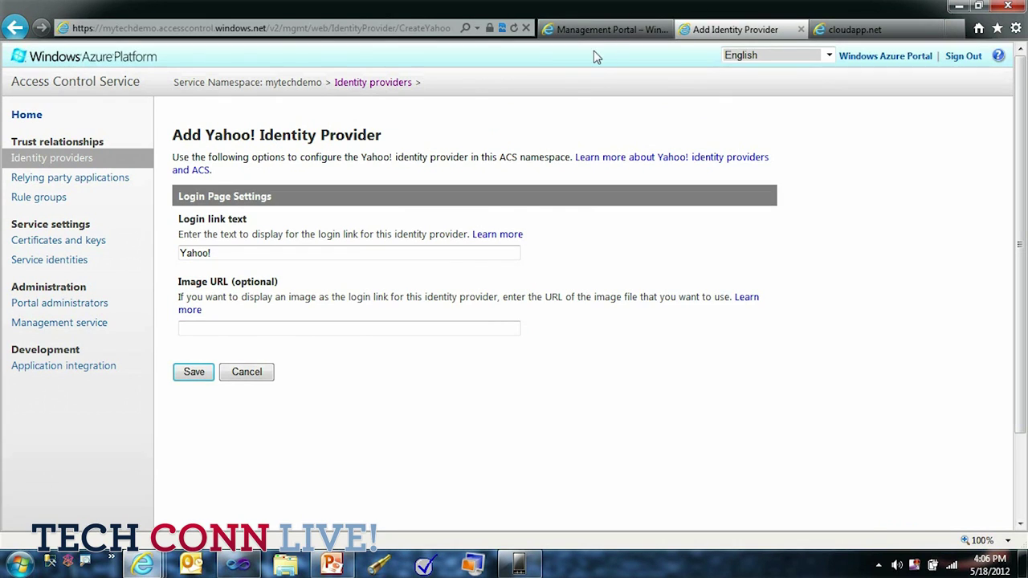
- Save the Yahoo! identity provider and start adding another provider
{"action": "left_click", "coordinate": [195, 373]}
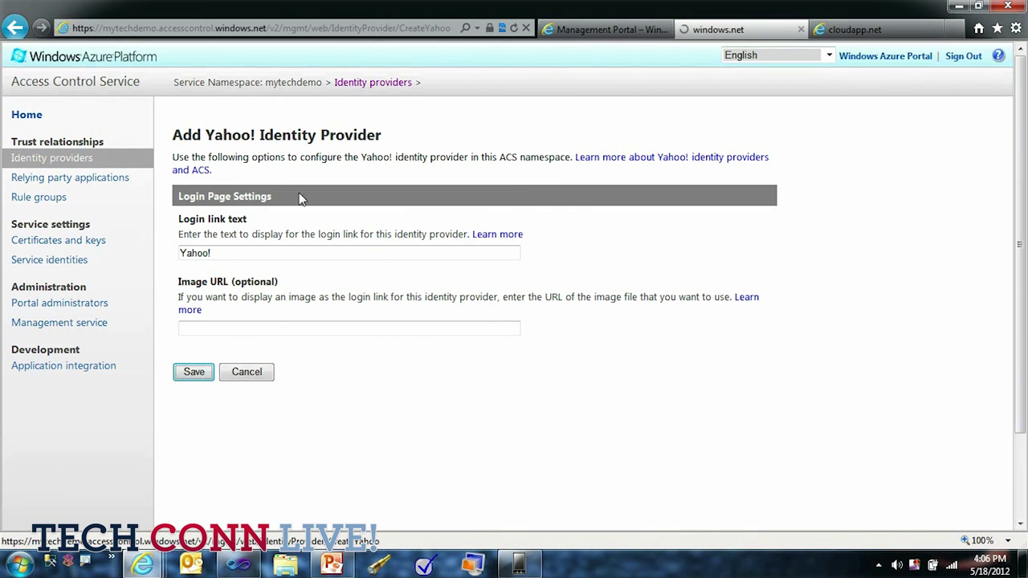
{"action": "left_click", "coordinate": [186, 196]}
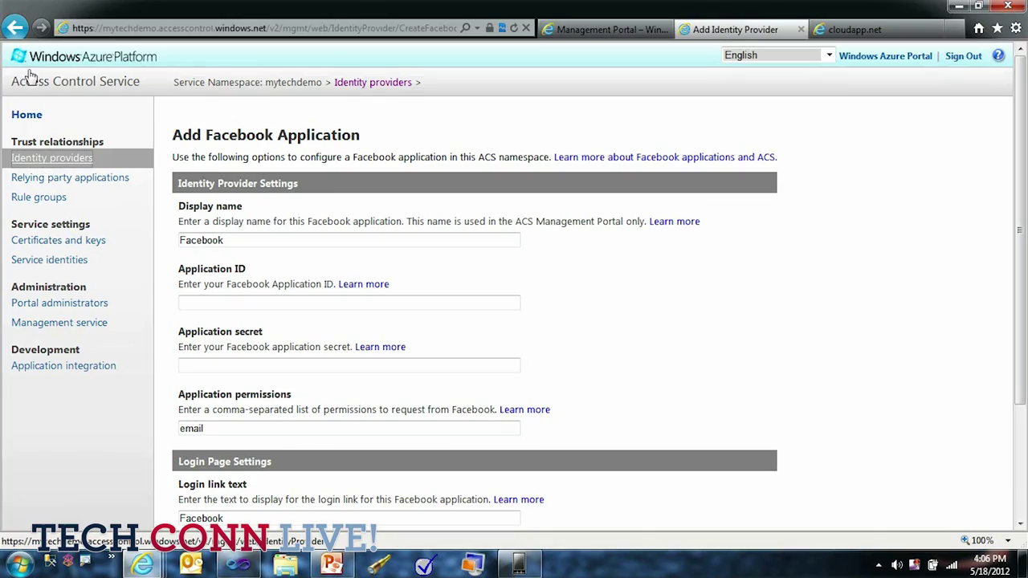
- Leave the Facebook form, look at the WS-Federation provider form, then abandon it for Identity Providers
{"action": "left_click", "coordinate": [15, 27]}
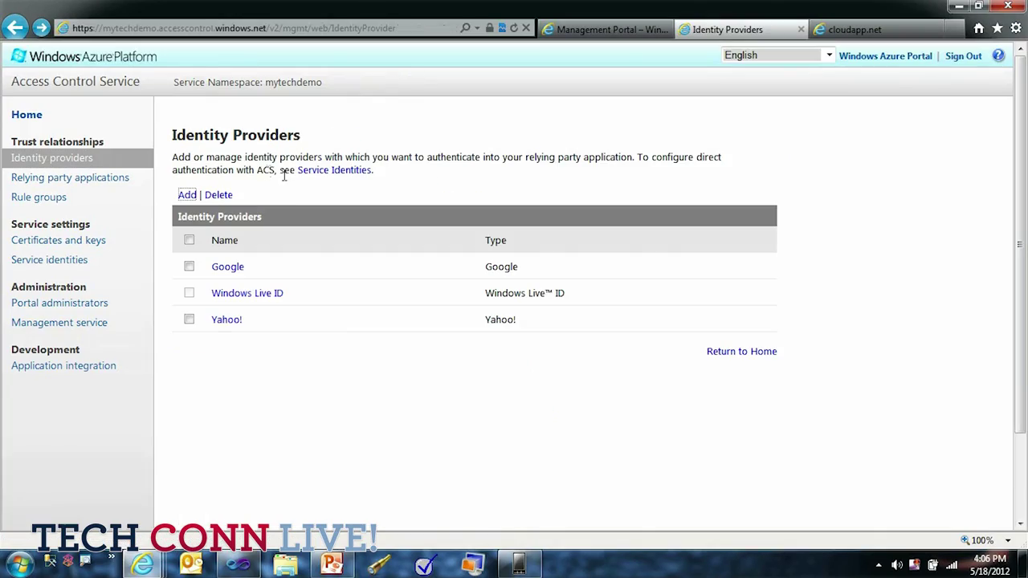
{"action": "left_click", "coordinate": [187, 195]}
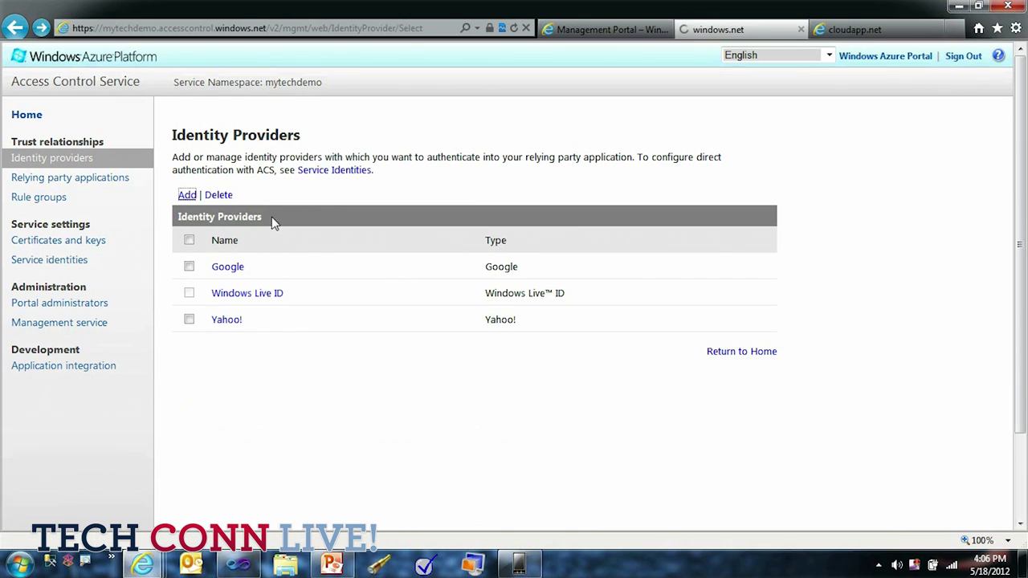
{"action": "left_click", "coordinate": [200, 333]}
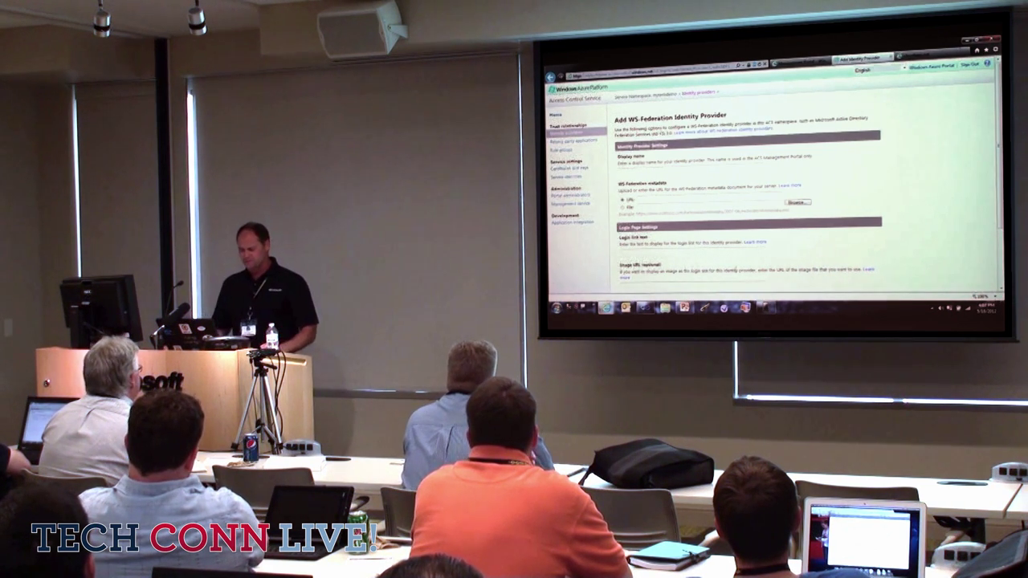
{"action": "left_click", "coordinate": [631, 208]}
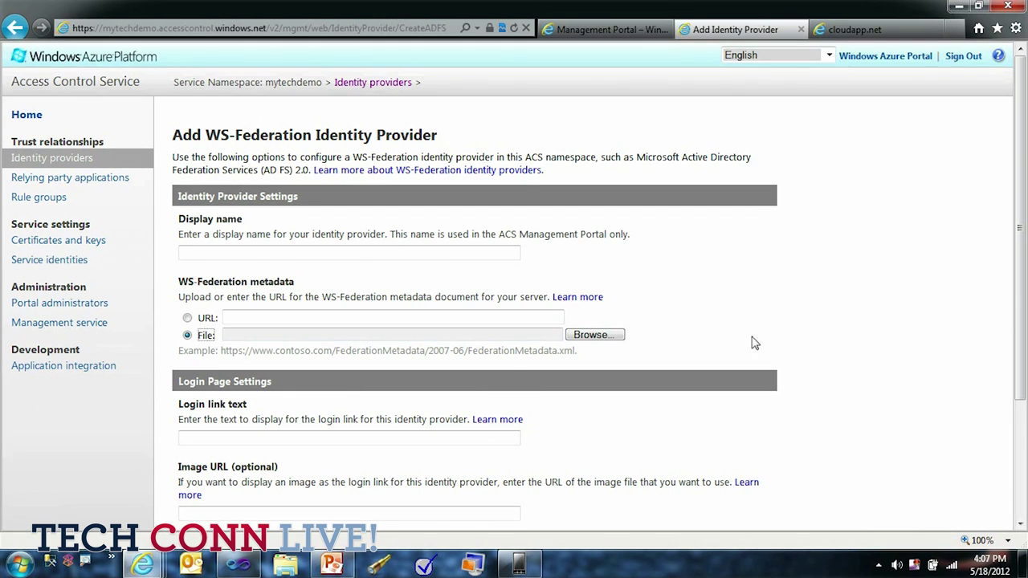
{"action": "scroll", "coordinate": [776, 301], "scroll_direction": "down", "scroll_amount": 3}
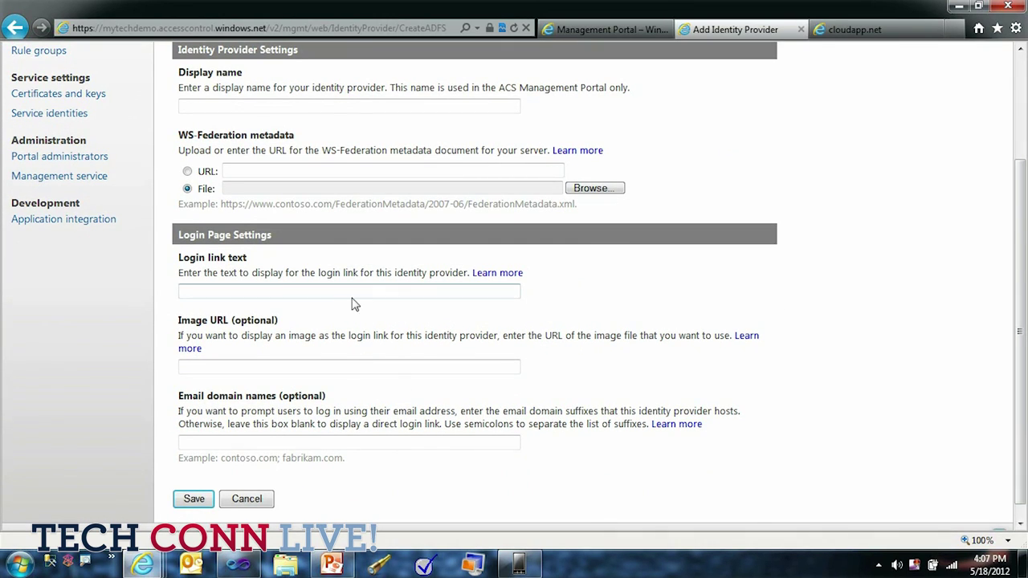
{"action": "scroll", "coordinate": [363, 297], "scroll_direction": "up", "scroll_amount": 3}
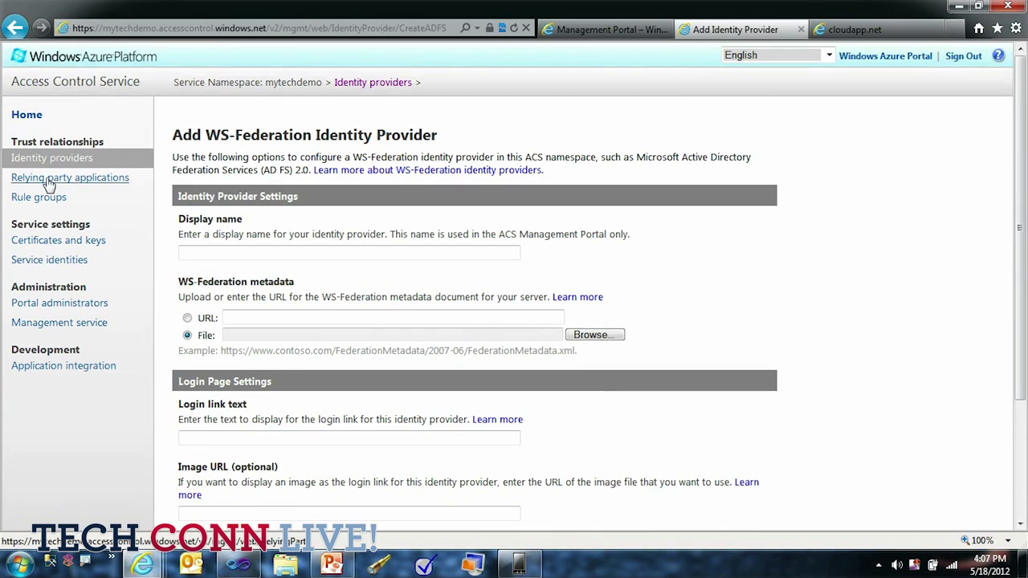
{"action": "left_click", "coordinate": [46, 160]}
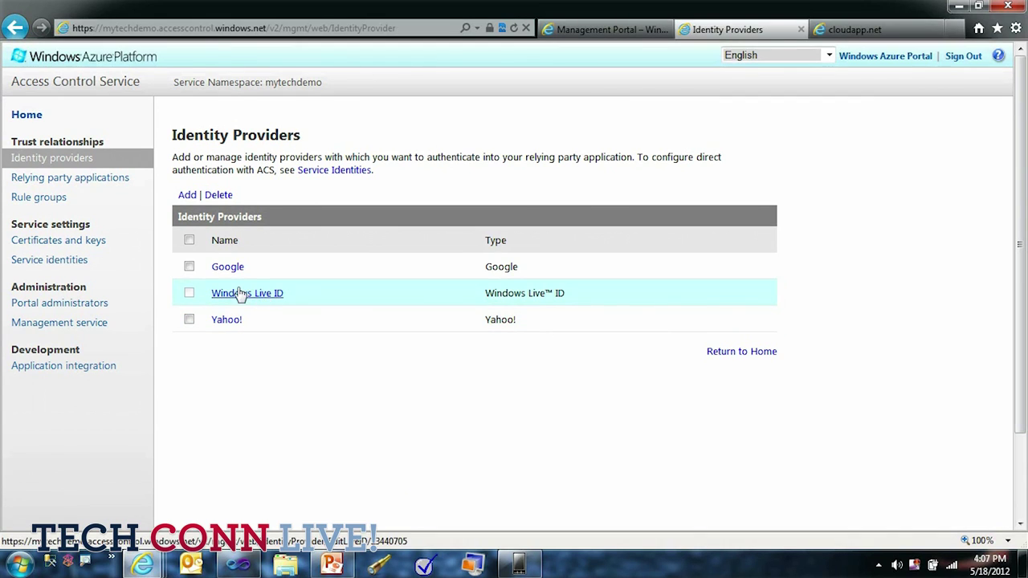
- Add relying party TechDemo Sites with techdemo12.cloudapp.net realm and secure/LoggedIn.aspx return URL
{"action": "left_click", "coordinate": [96, 180]}
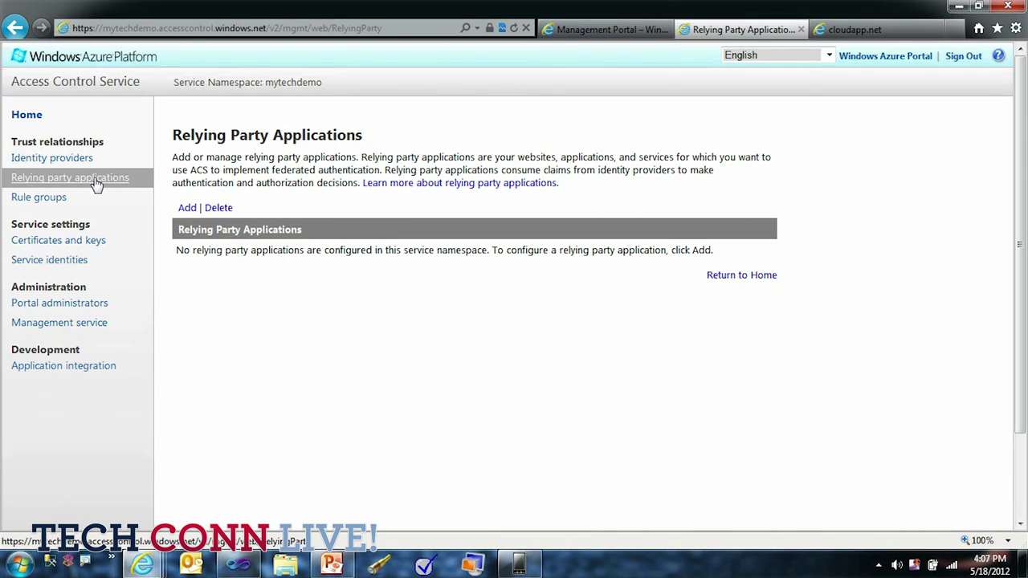
{"action": "left_click", "coordinate": [187, 208]}
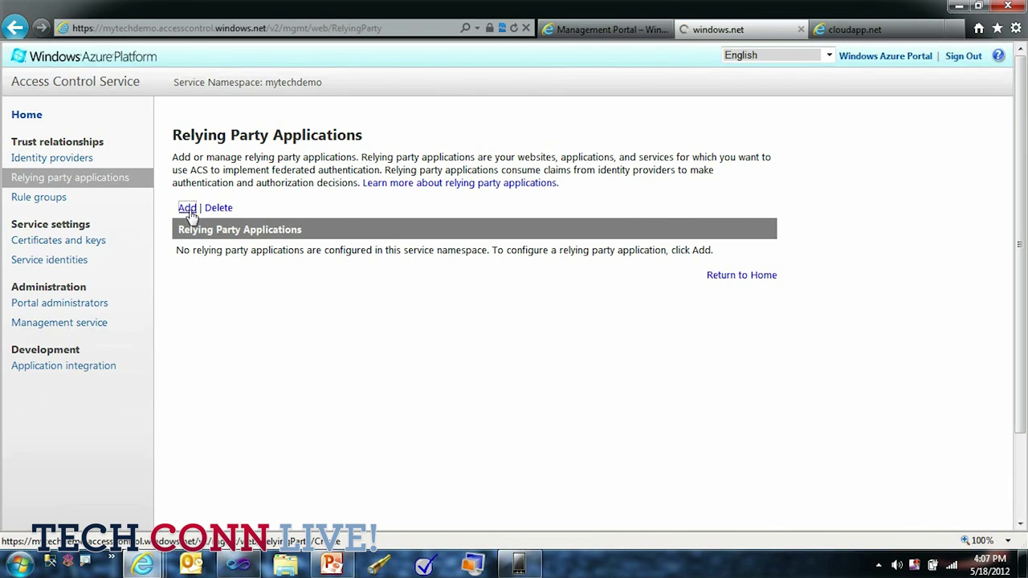
{"action": "left_click", "coordinate": [248, 241]}
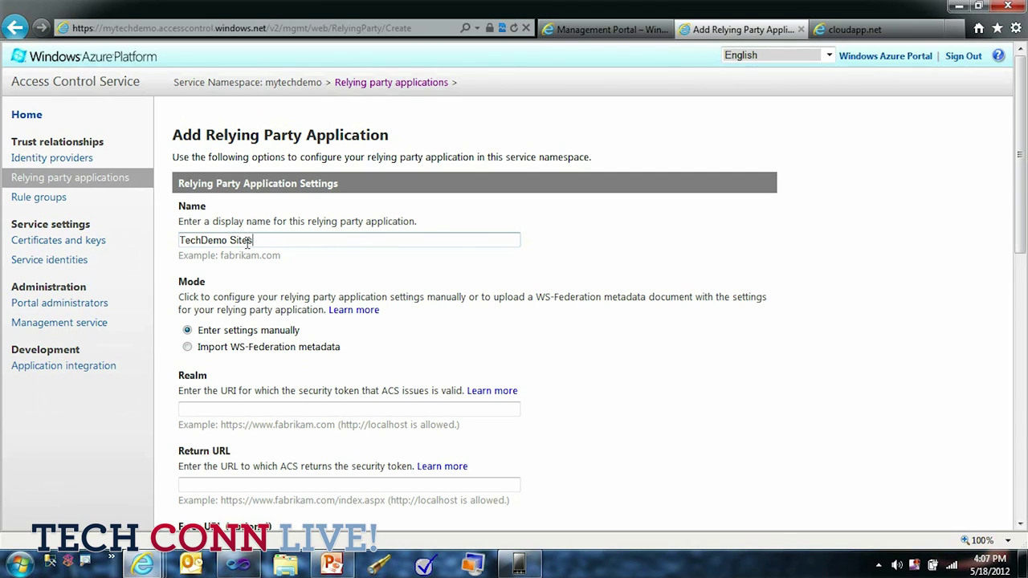
{"action": "left_click", "coordinate": [268, 405]}
{"action": "scroll", "coordinate": [591, 359], "scroll_direction": "down", "scroll_amount": 2}
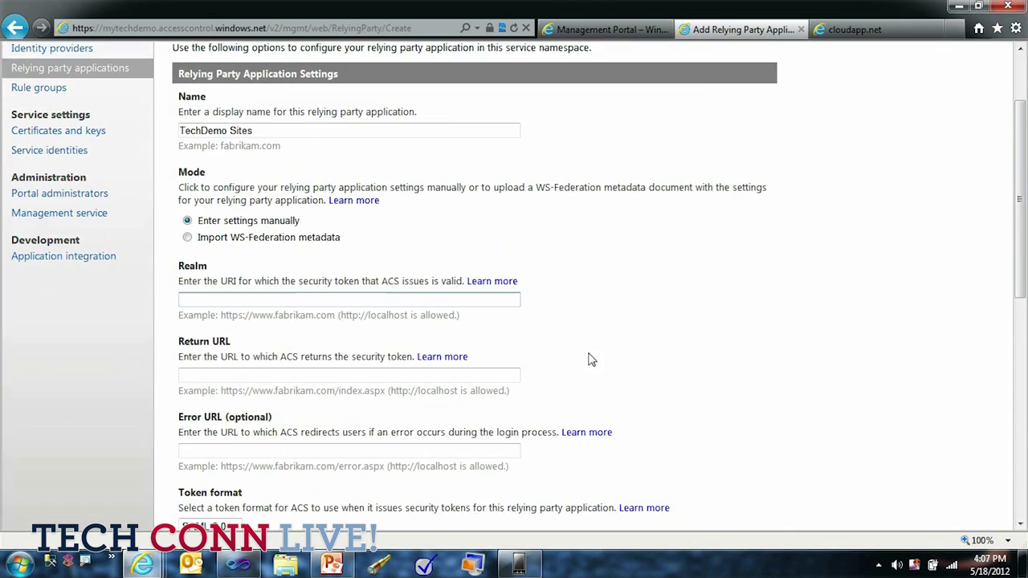
{"action": "scroll", "coordinate": [591, 359], "scroll_direction": "down", "scroll_amount": 1}
{"action": "key", "text": "ctrl+v"}
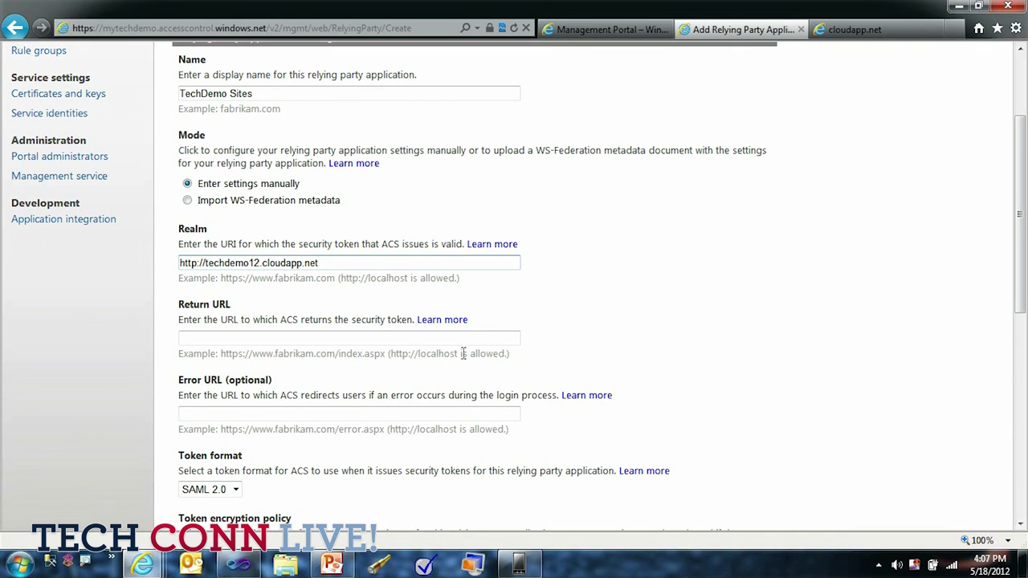
{"action": "left_click", "coordinate": [245, 339]}
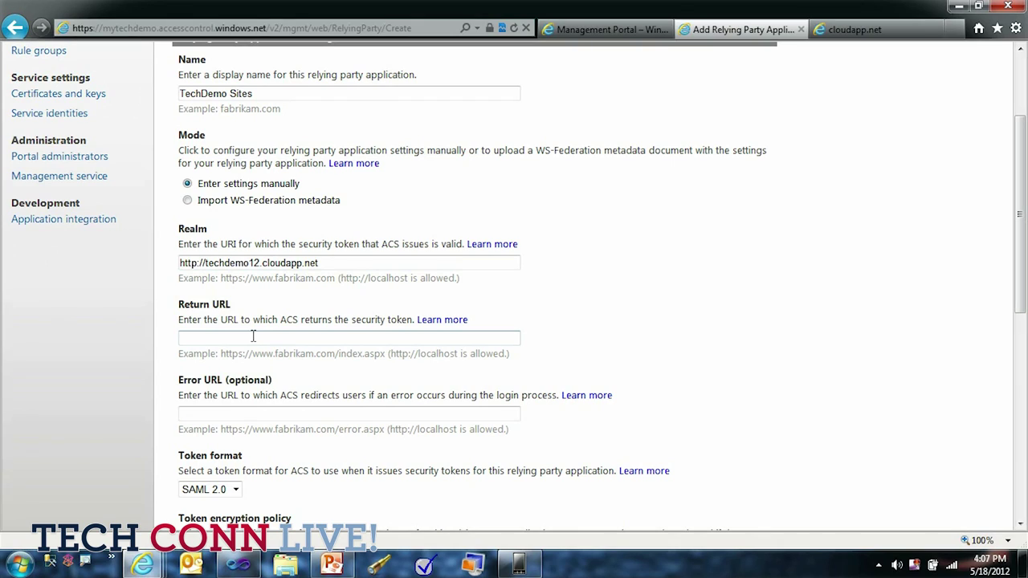
{"action": "key", "text": "ctrl+v"}
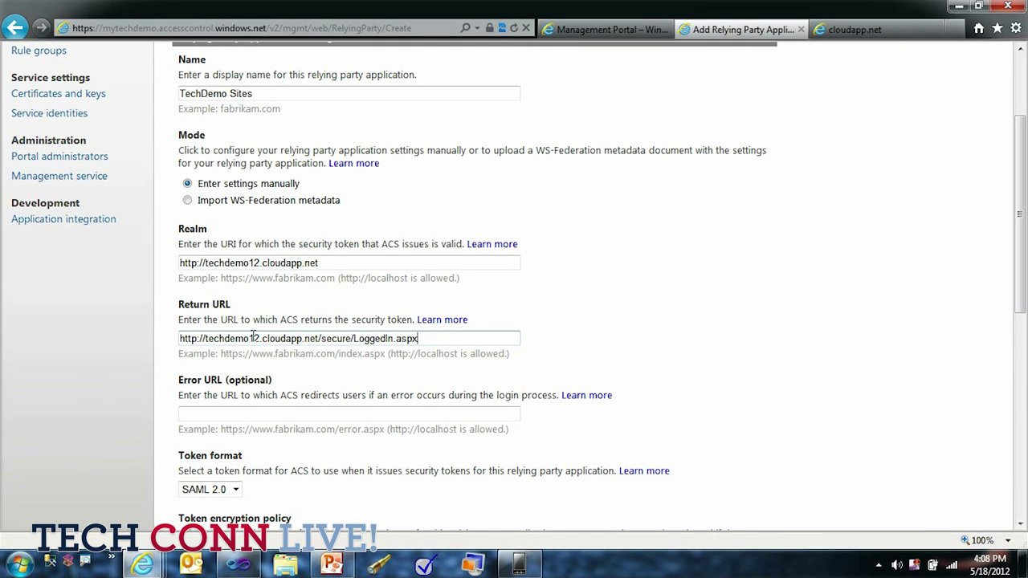
- Keep SAML 2.0 as the token format and save the relying party
{"action": "scroll", "coordinate": [608, 335], "scroll_direction": "down", "scroll_amount": 3}
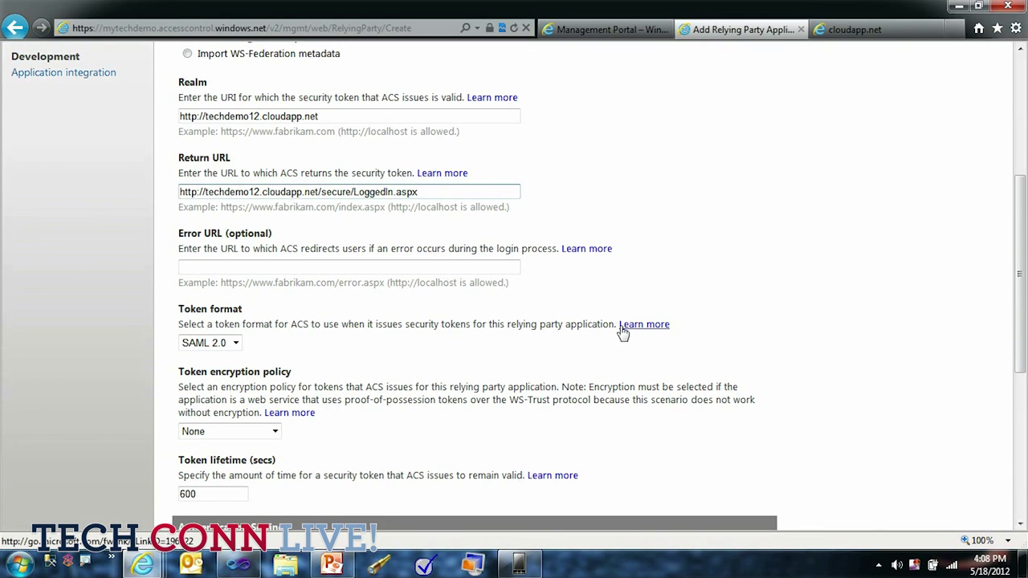
{"action": "scroll", "coordinate": [580, 325], "scroll_direction": "down", "scroll_amount": 2}
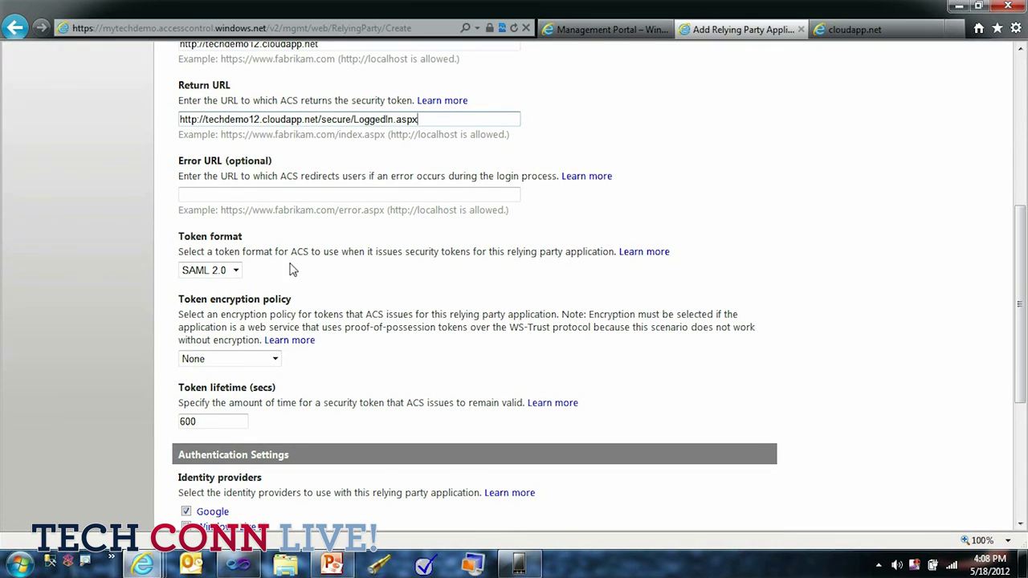
{"action": "left_click", "coordinate": [237, 271]}
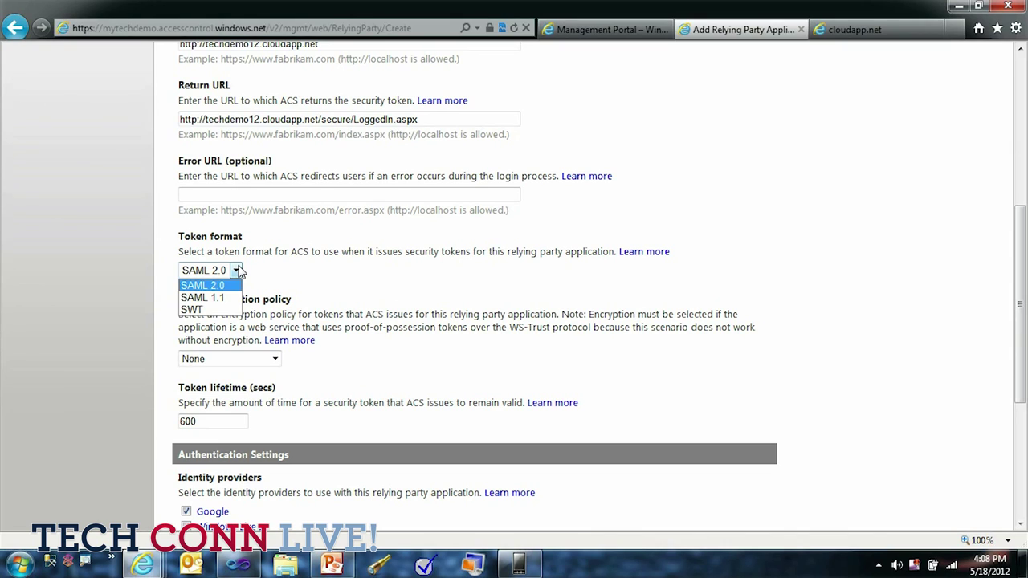
{"action": "left_click", "coordinate": [237, 273]}
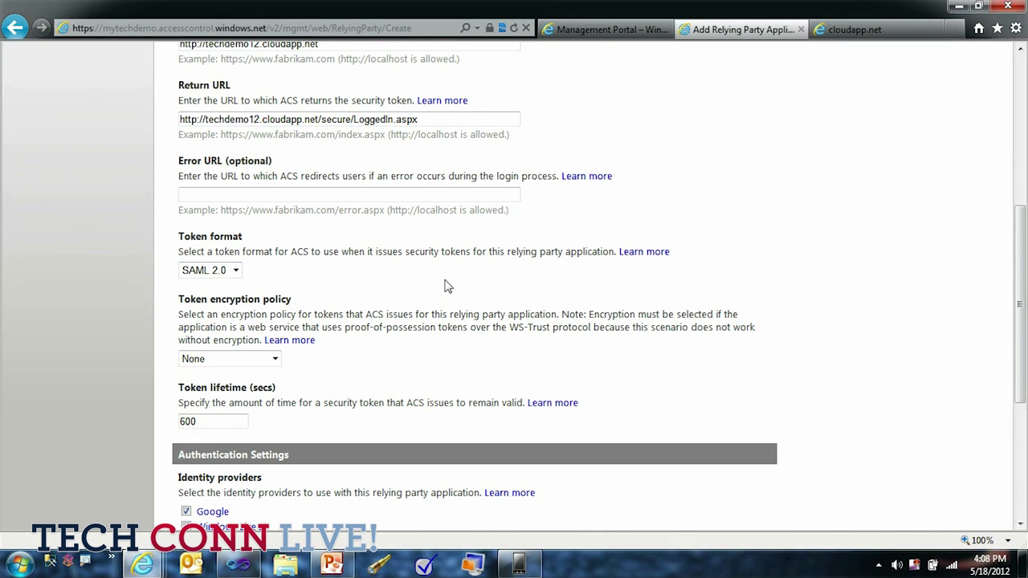
{"action": "scroll", "coordinate": [448, 287], "scroll_direction": "down", "scroll_amount": 3}
{"action": "scroll", "coordinate": [430, 304], "scroll_direction": "down", "scroll_amount": 1}
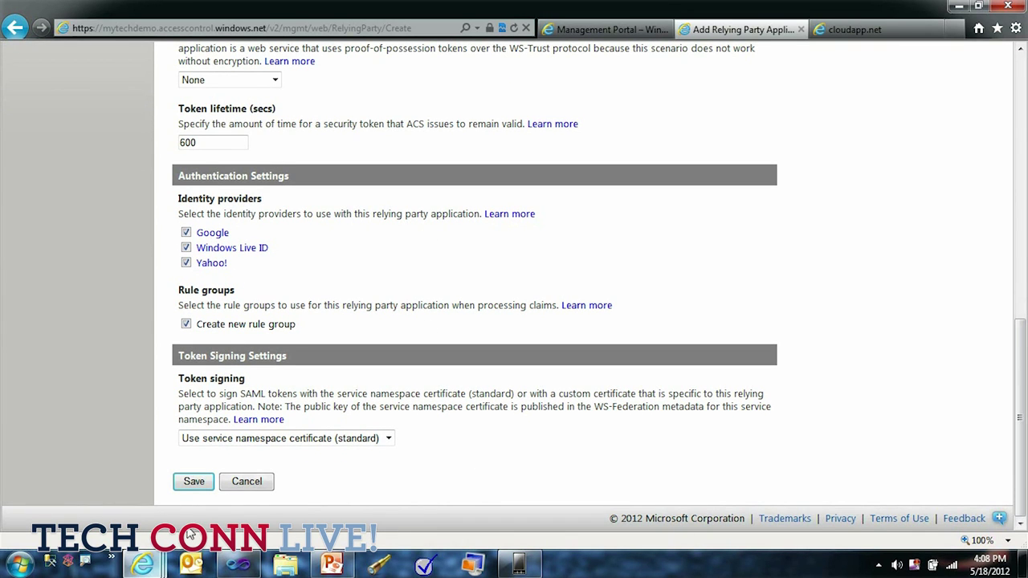
{"action": "left_click", "coordinate": [193, 483]}
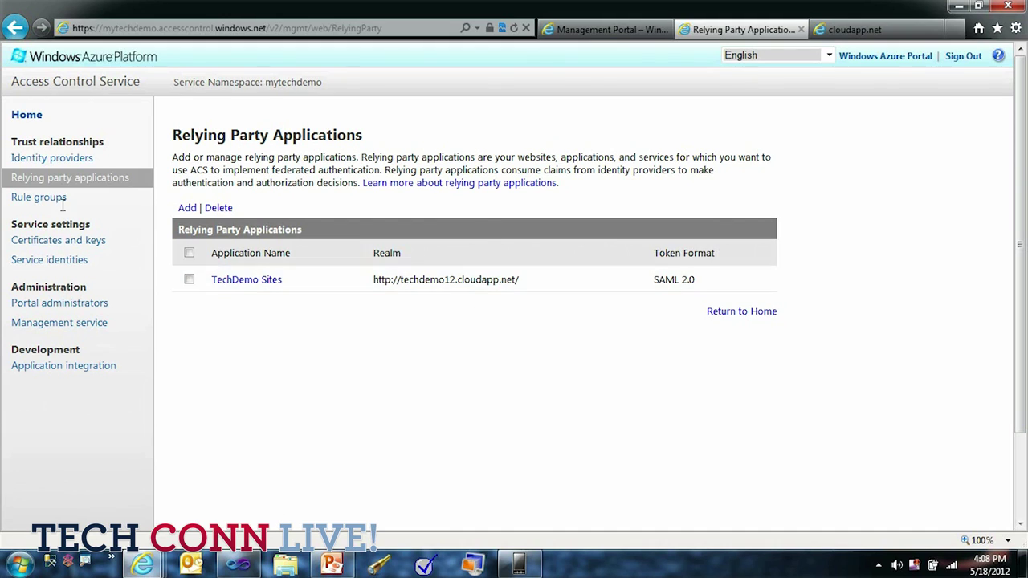
{"action": "left_click", "coordinate": [53, 203]}
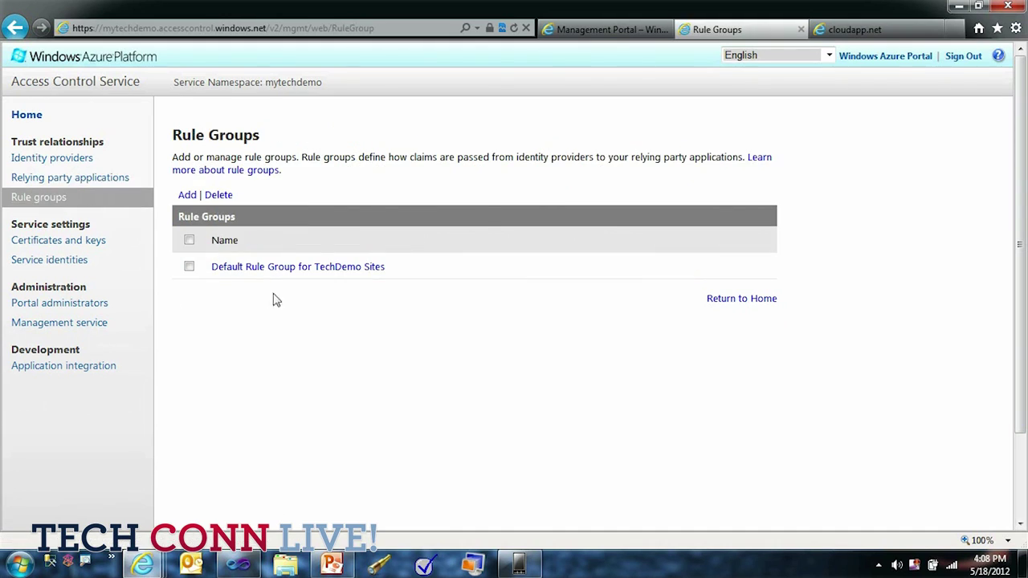
- Generate passthrough rules from Google, Yahoo! and Windows Live ID in Default Rule Group for TechDemo Sites
{"action": "left_click", "coordinate": [262, 268]}
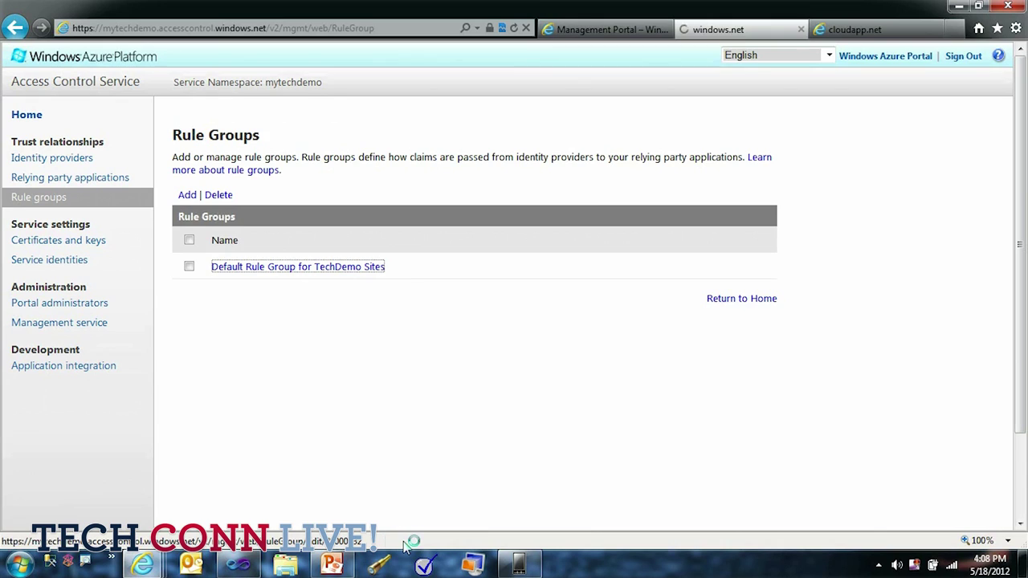
{"action": "scroll", "coordinate": [283, 282], "scroll_direction": "down", "scroll_amount": 3}
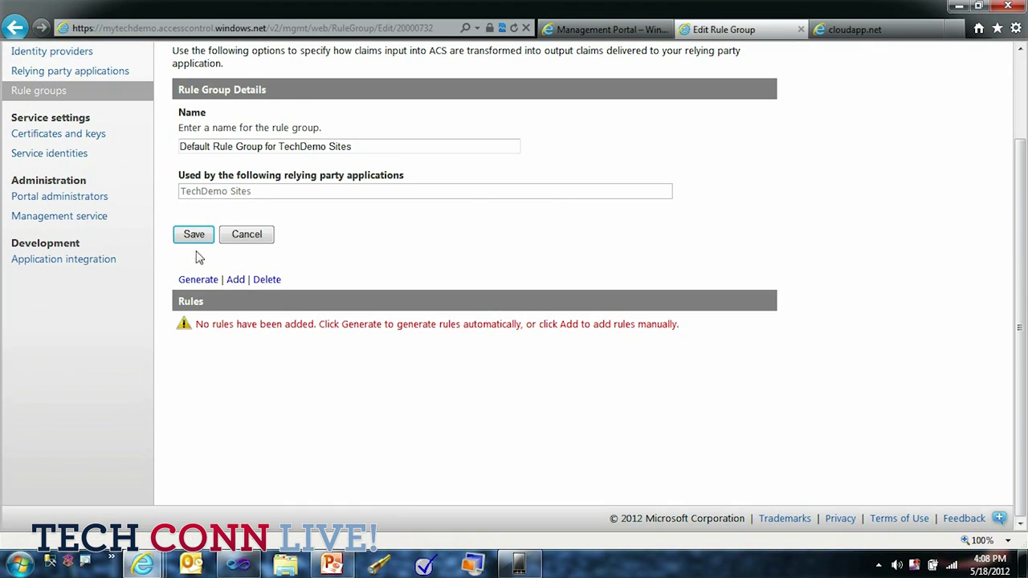
{"action": "left_click", "coordinate": [199, 283]}
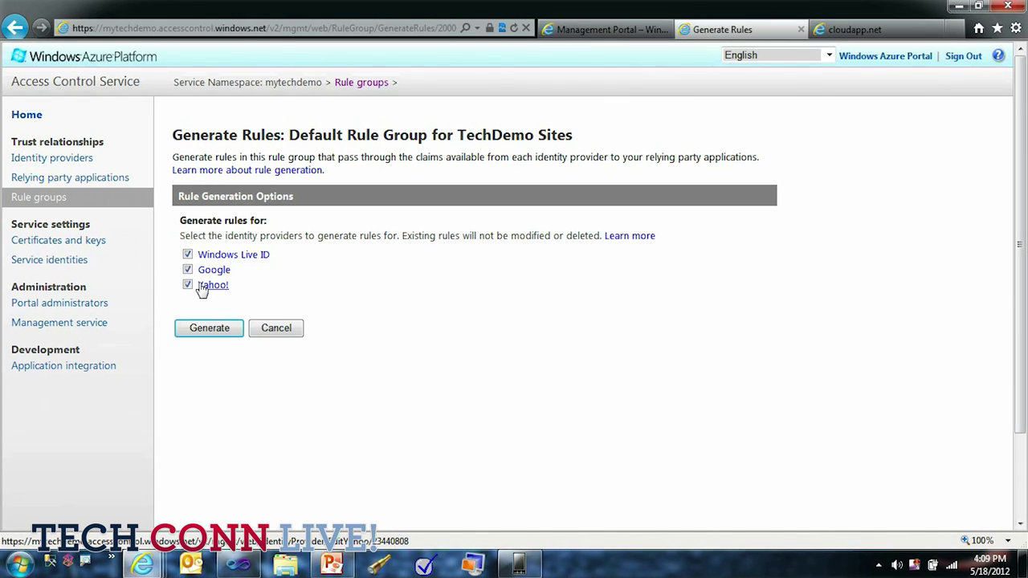
{"action": "left_click", "coordinate": [215, 332]}
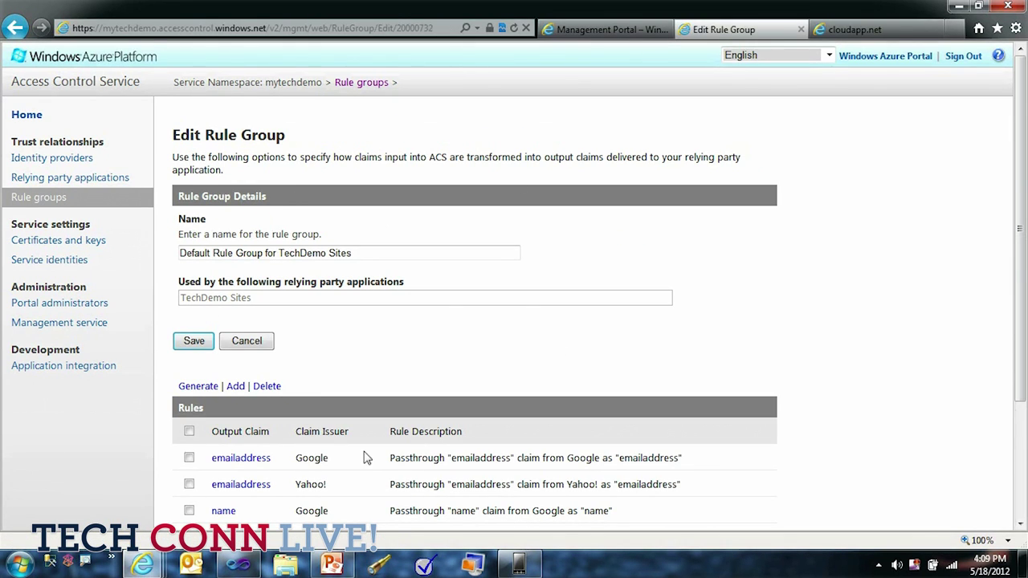
{"action": "scroll", "coordinate": [760, 322], "scroll_direction": "down", "scroll_amount": 4}
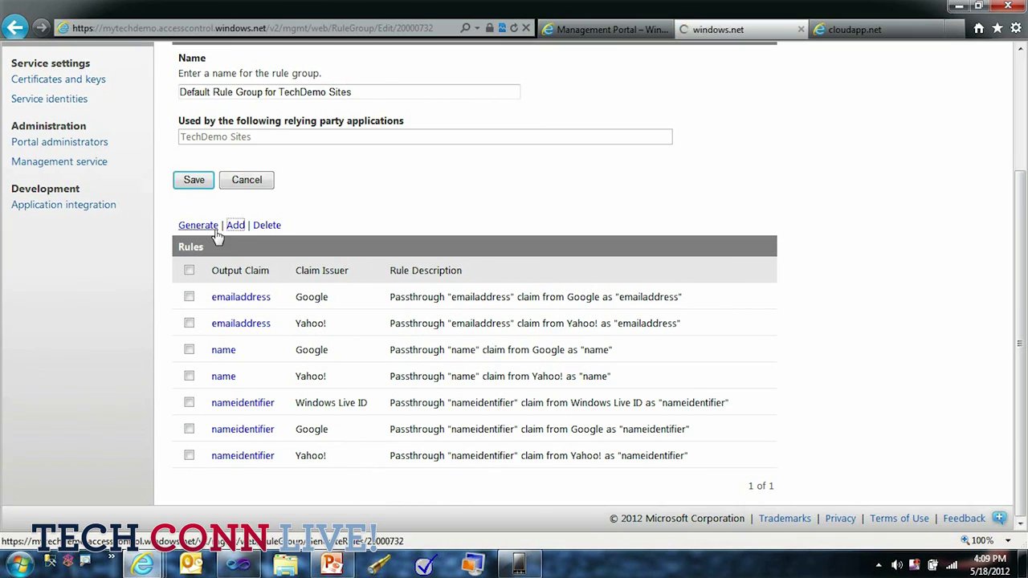
- Start a claim rule with Windows Live ID as issuer and nameidentifier as input claim
{"action": "left_click", "coordinate": [217, 229]}
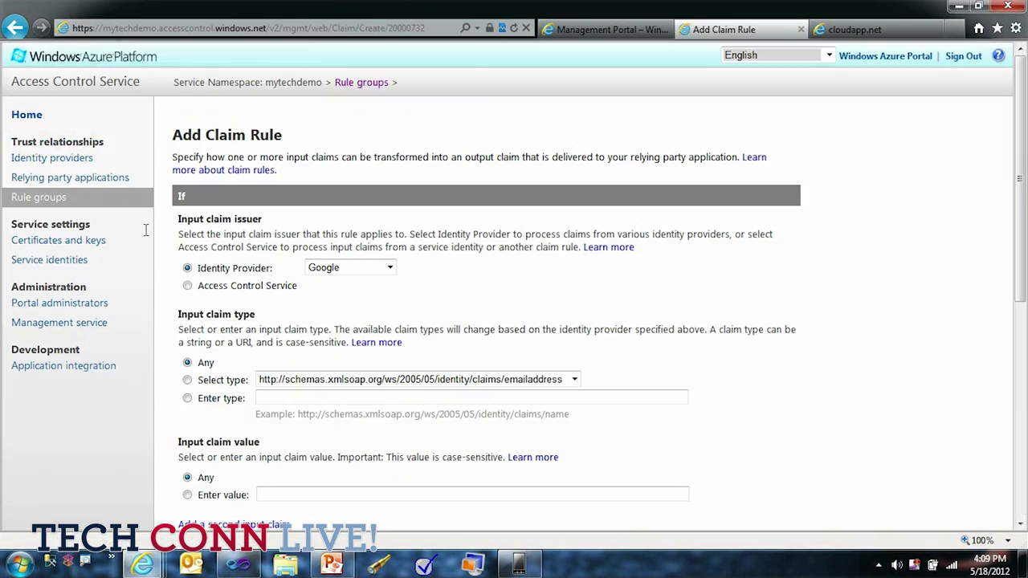
{"action": "scroll", "coordinate": [482, 313], "scroll_direction": "down", "scroll_amount": 2}
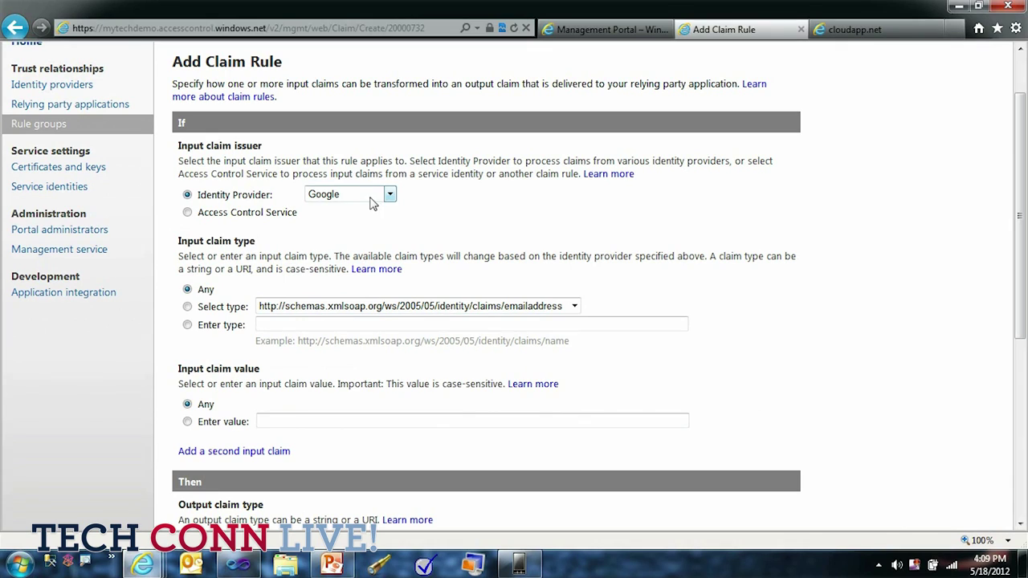
{"action": "left_click", "coordinate": [449, 306]}
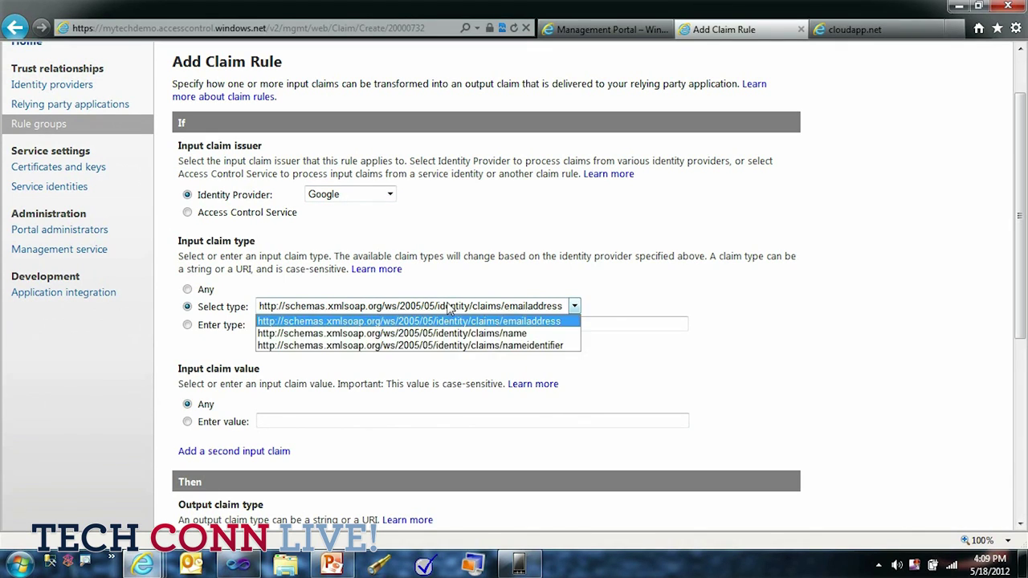
{"action": "left_click", "coordinate": [338, 195]}
{"action": "left_click", "coordinate": [346, 234]}
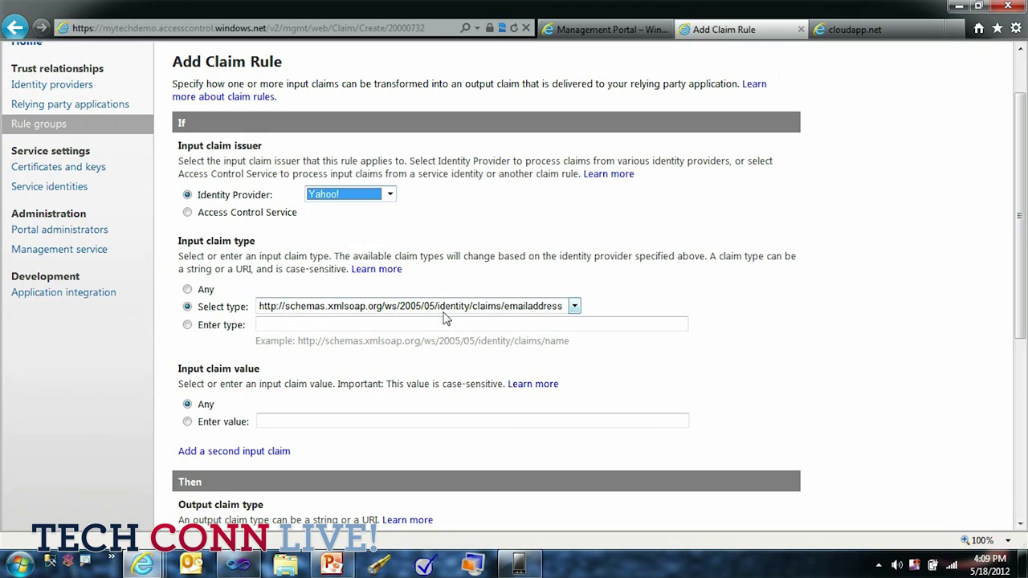
{"action": "left_click", "coordinate": [446, 308]}
{"action": "left_click", "coordinate": [377, 196]}
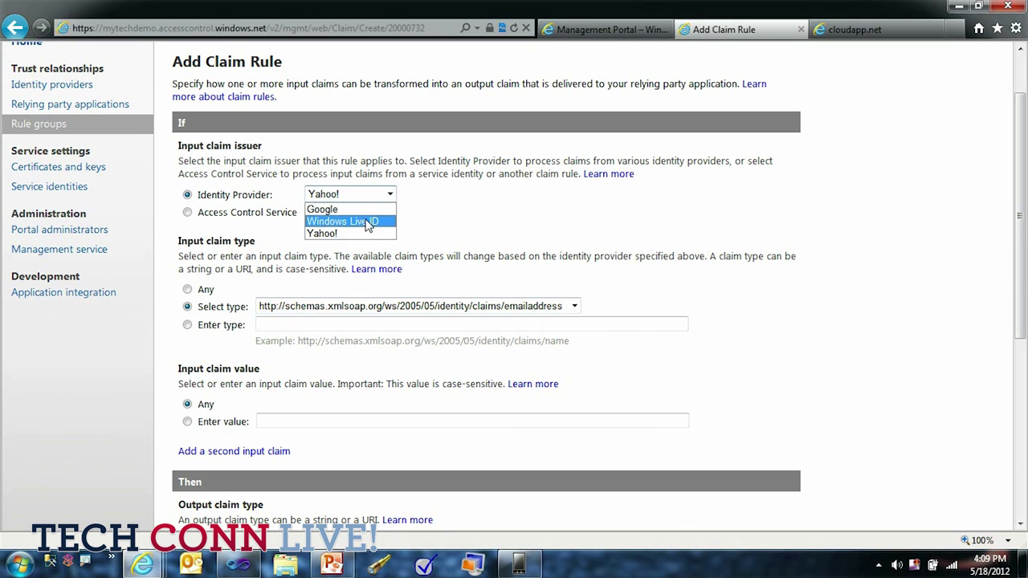
{"action": "left_click", "coordinate": [368, 220]}
{"action": "left_click", "coordinate": [455, 313]}
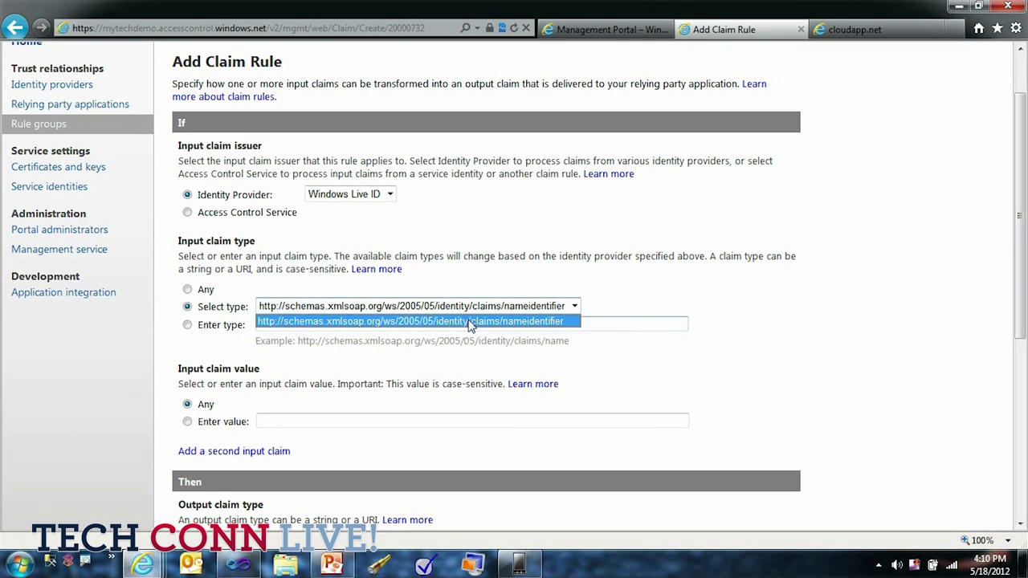
{"action": "left_click", "coordinate": [474, 322]}
{"action": "left_click", "coordinate": [510, 255]}
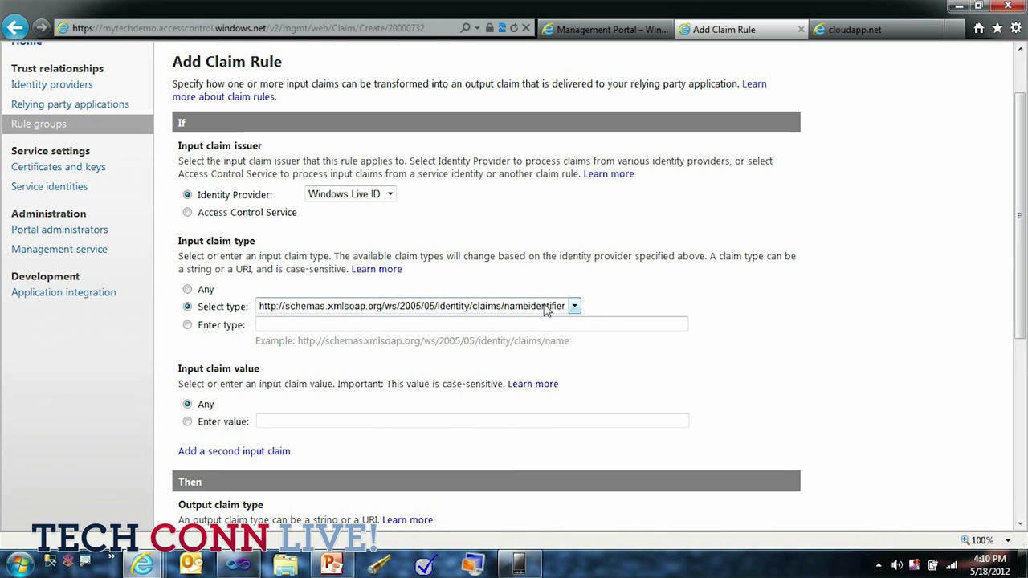
- Set the output claim type to name with the value Live ID User
{"action": "scroll", "coordinate": [650, 273], "scroll_direction": "down", "scroll_amount": 3}
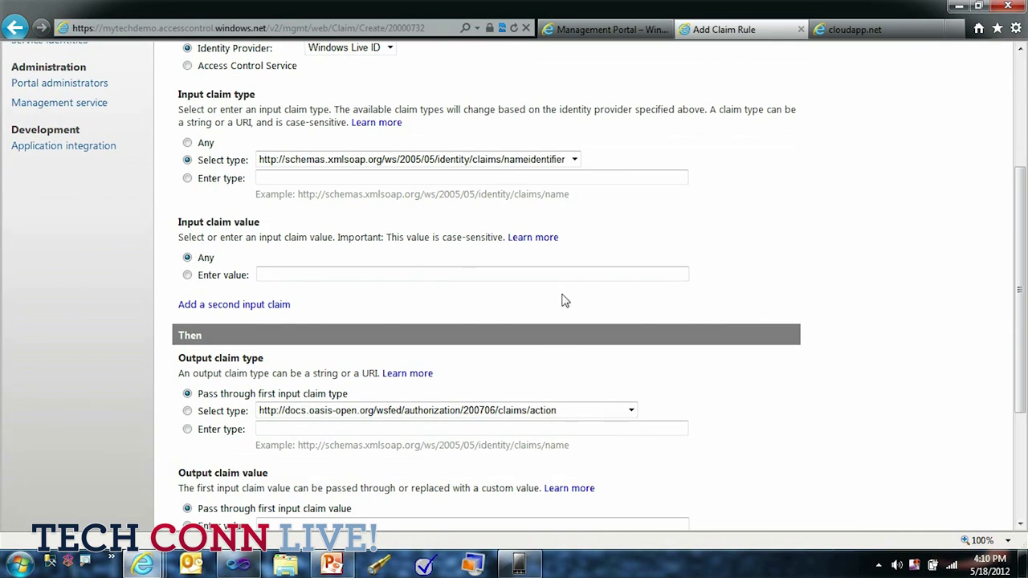
{"action": "scroll", "coordinate": [361, 255], "scroll_direction": "down", "scroll_amount": 3}
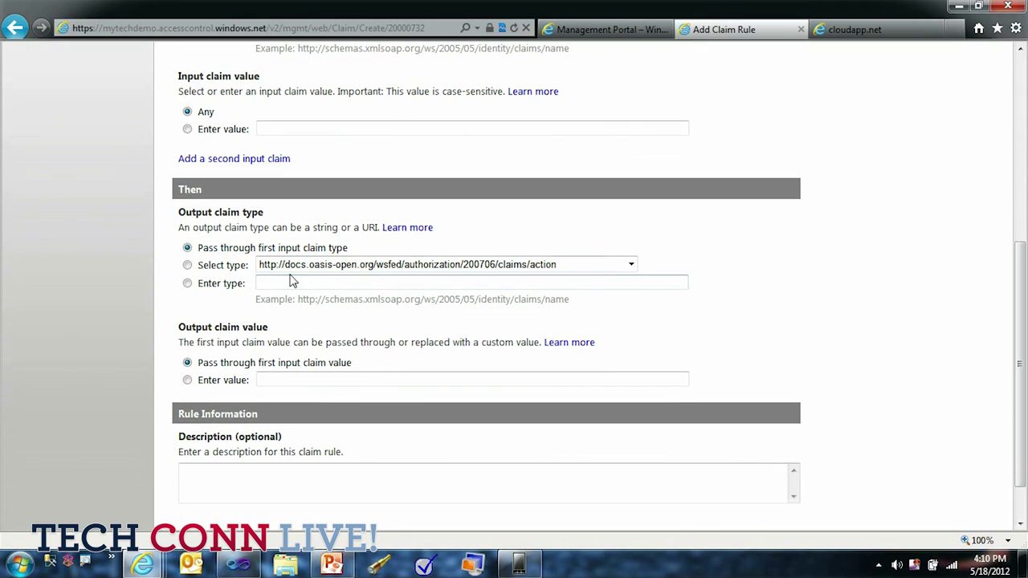
{"action": "left_click", "coordinate": [388, 264]}
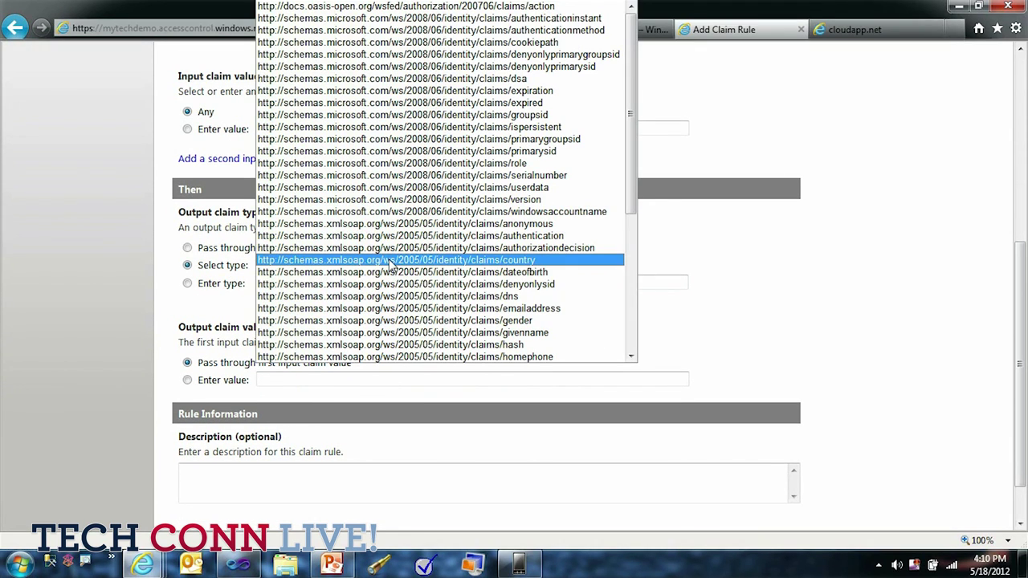
{"action": "scroll", "coordinate": [552, 318], "scroll_direction": "down", "scroll_amount": 1}
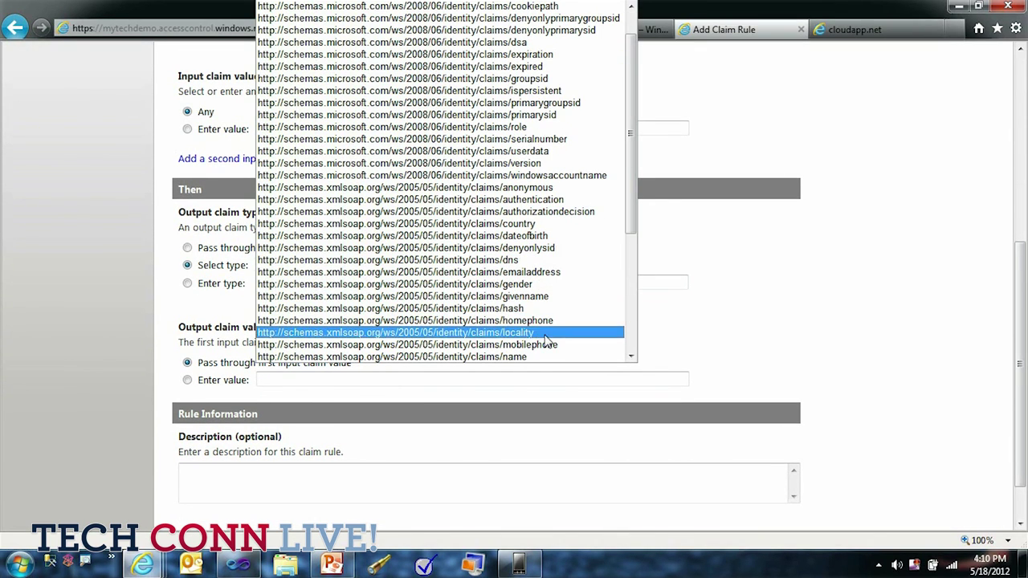
{"action": "left_click", "coordinate": [540, 359]}
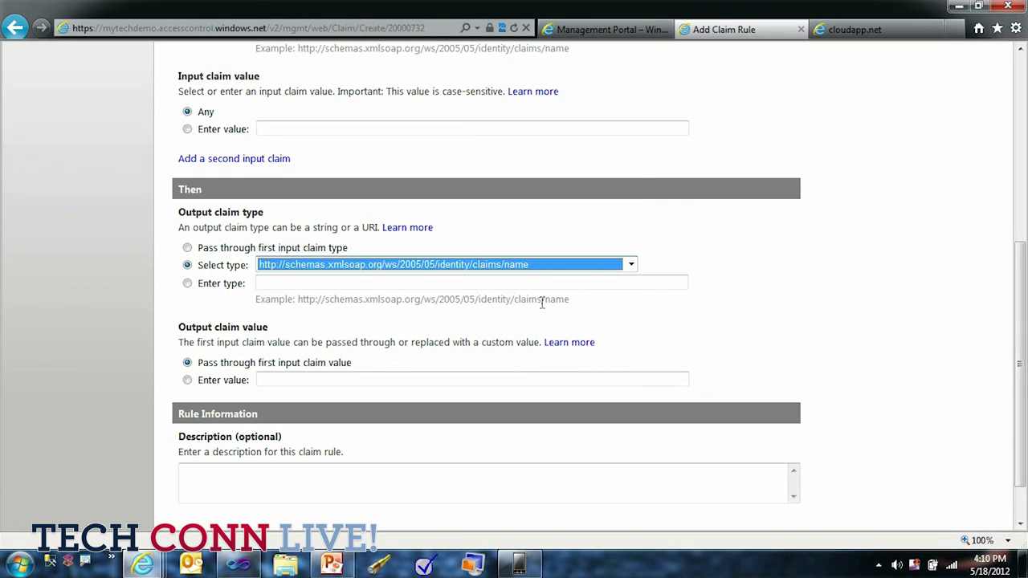
{"action": "left_click", "coordinate": [381, 381]}
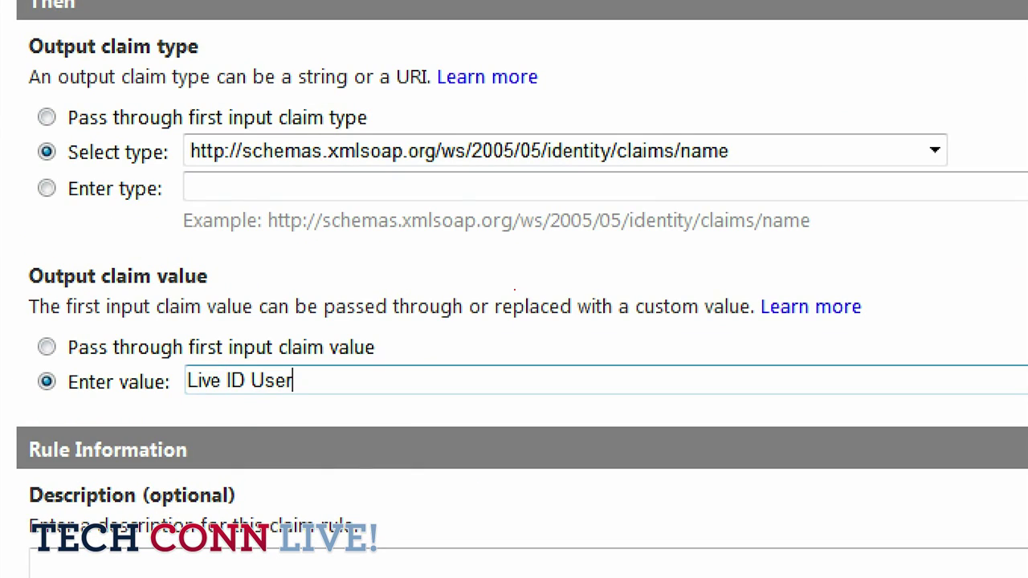
{"action": "left_click_drag", "start_coordinate": [302, 276], "coordinate": [366, 276]}
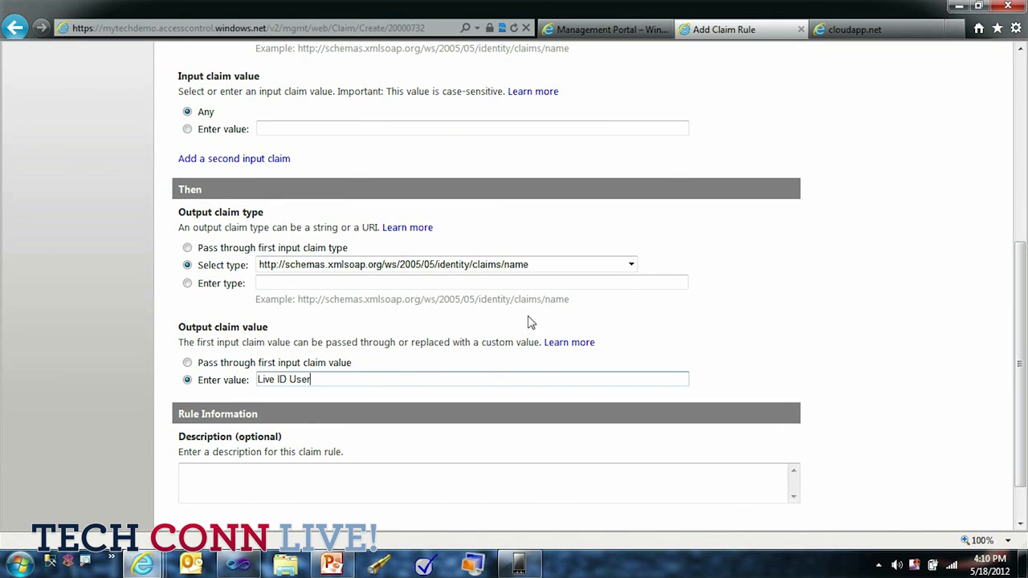
{"action": "left_click", "coordinate": [631, 265]}
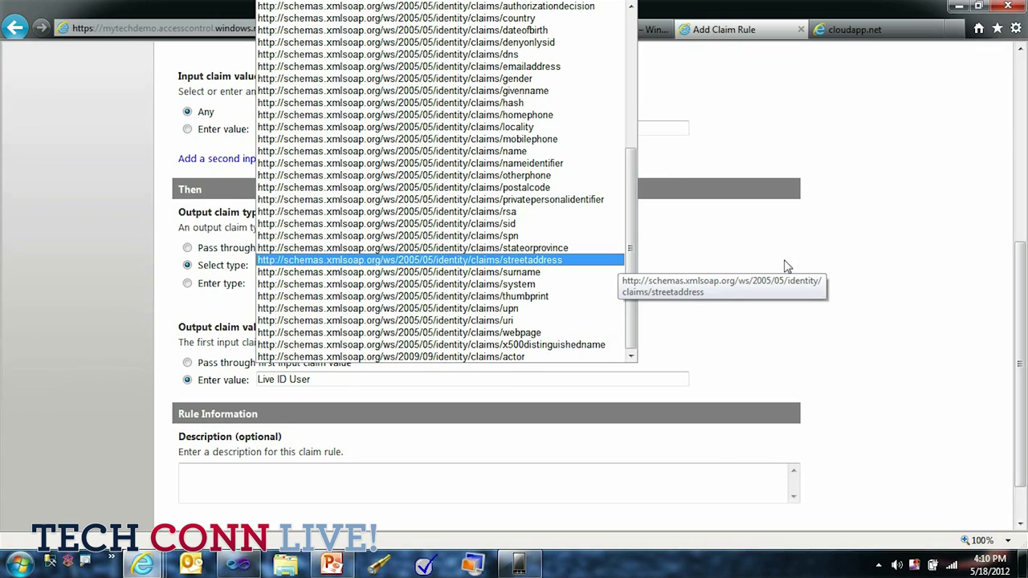
{"action": "left_click", "coordinate": [785, 312]}
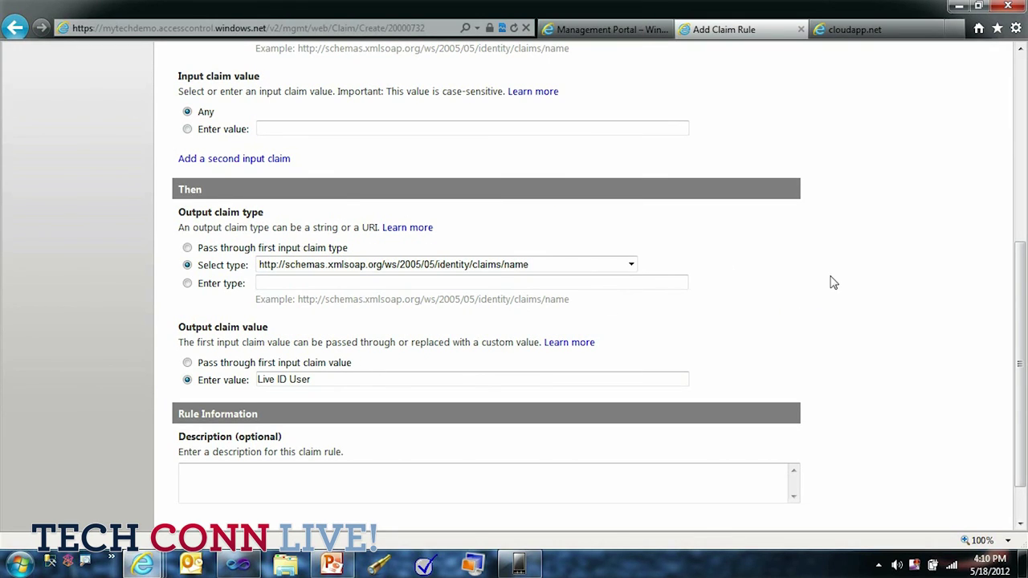
- Prefix the description with 'My' to read My LiveID Name Claim, and save the rule
{"action": "left_click", "coordinate": [443, 476]}
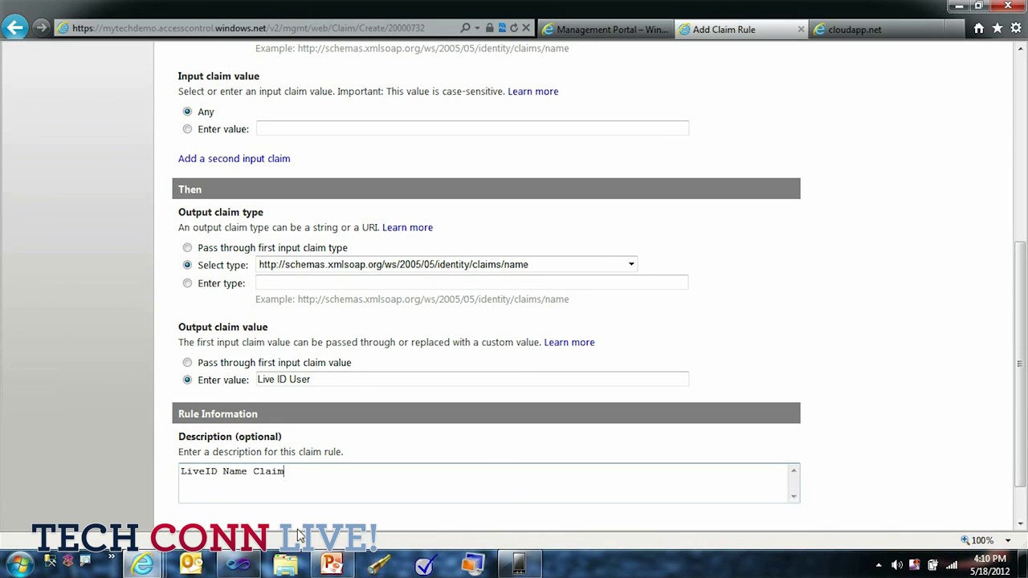
{"action": "type", "text": "My"}
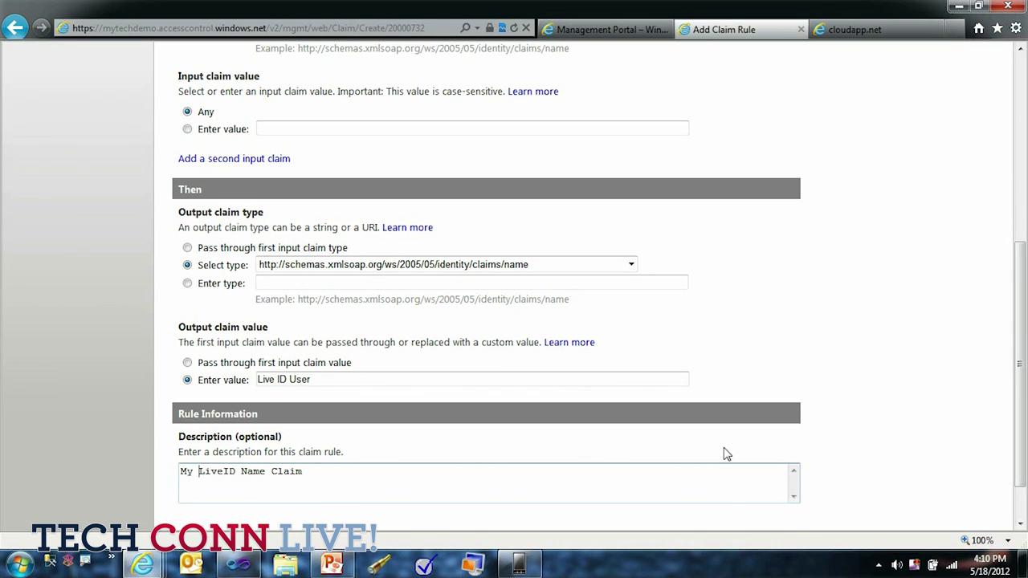
{"action": "scroll", "coordinate": [843, 371], "scroll_direction": "down", "scroll_amount": 3}
{"action": "left_click", "coordinate": [193, 485]}
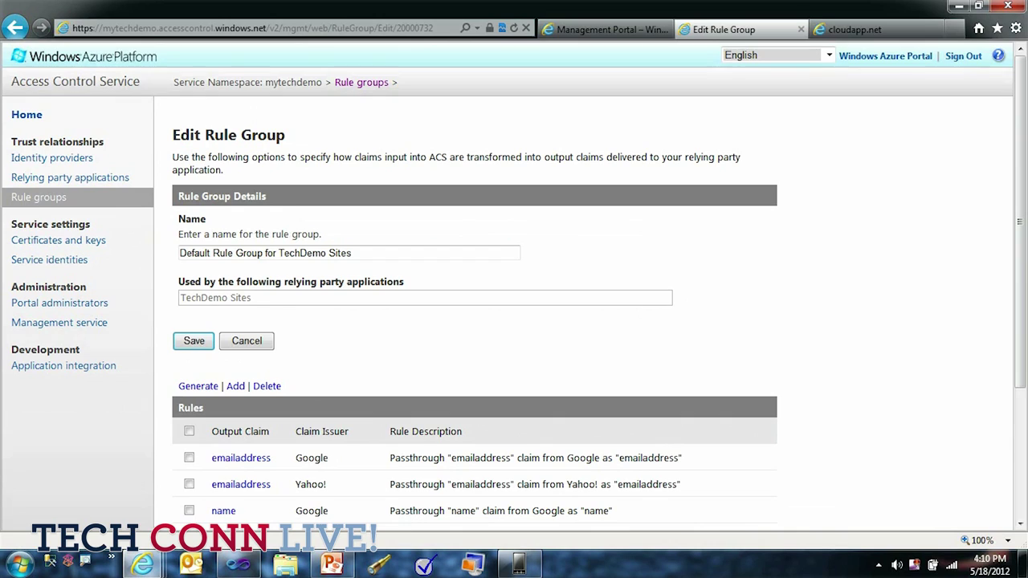
- Review the Rules list for the Windows Live ID name rule, then return to Home
{"action": "scroll", "coordinate": [689, 366], "scroll_direction": "down", "scroll_amount": 3}
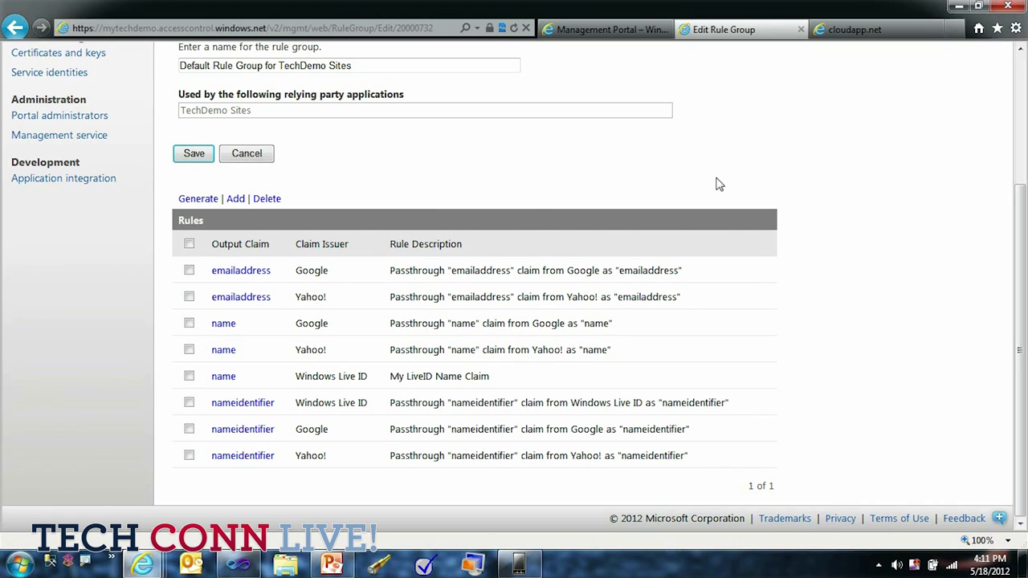
{"action": "scroll", "coordinate": [719, 185], "scroll_direction": "up", "scroll_amount": 3}
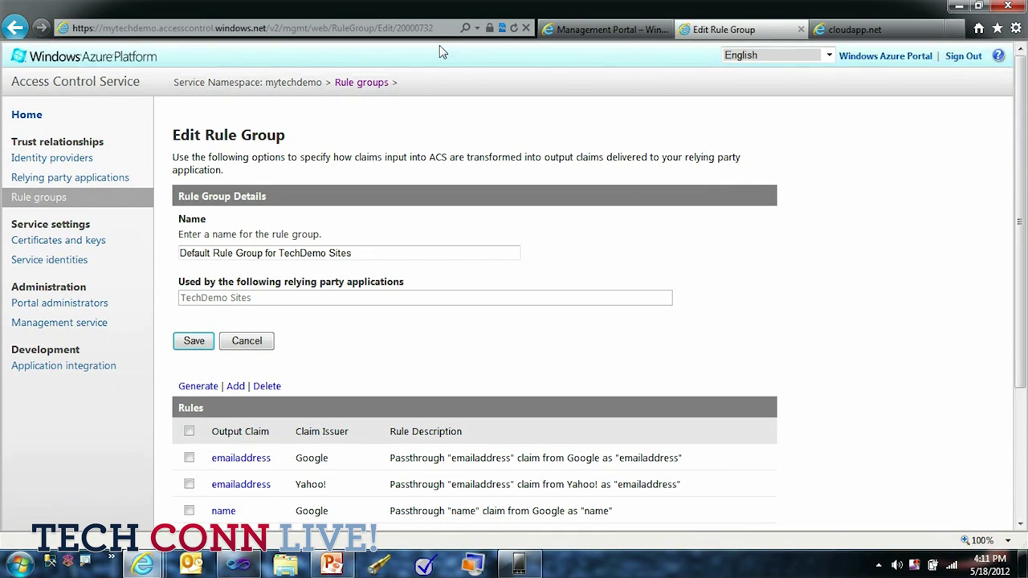
{"action": "left_click", "coordinate": [29, 116]}
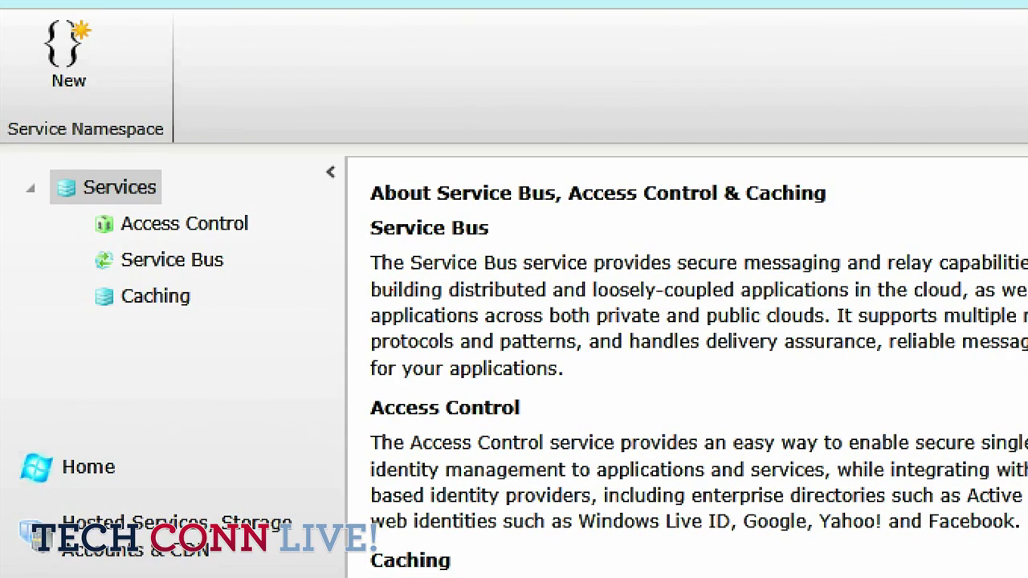
- Annotate the Access Control, Service Bus and Caching services, then open the Windows Identity Foundation SDK link
{"action": "mouse_move", "coordinate": [160, 166]}
{"action": "left_mouse_down"}
{"action": "mouse_move", "coordinate": [88, 206]}
{"action": "mouse_move", "coordinate": [151, 184]}
{"action": "left_mouse_up"}
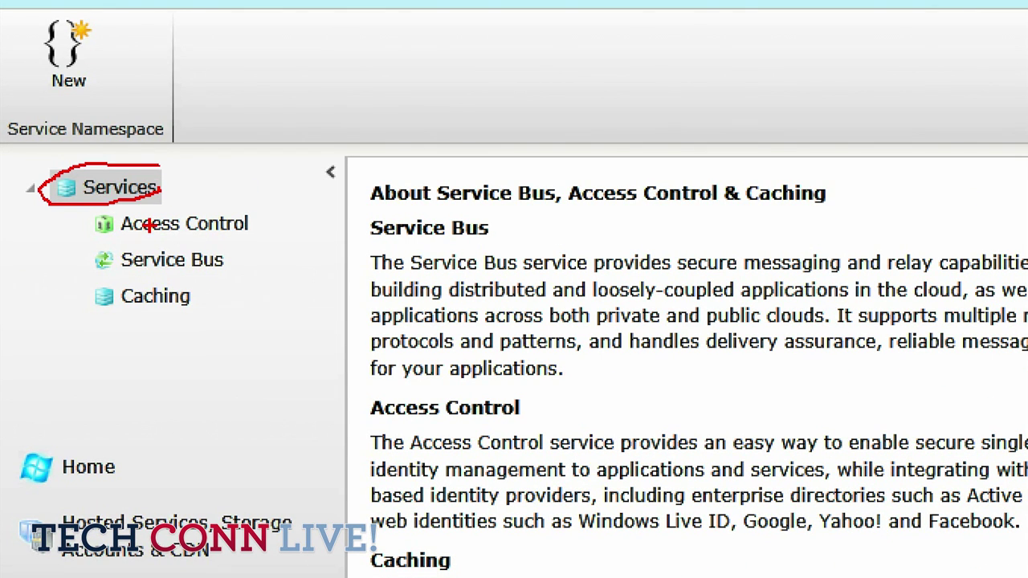
{"action": "mouse_move", "coordinate": [203, 206]}
{"action": "left_mouse_down"}
{"action": "mouse_move", "coordinate": [83, 299]}
{"action": "mouse_move", "coordinate": [161, 327]}
{"action": "left_mouse_up"}
{"action": "left_click_drag", "start_coordinate": [491, 266], "coordinate": [714, 264]}
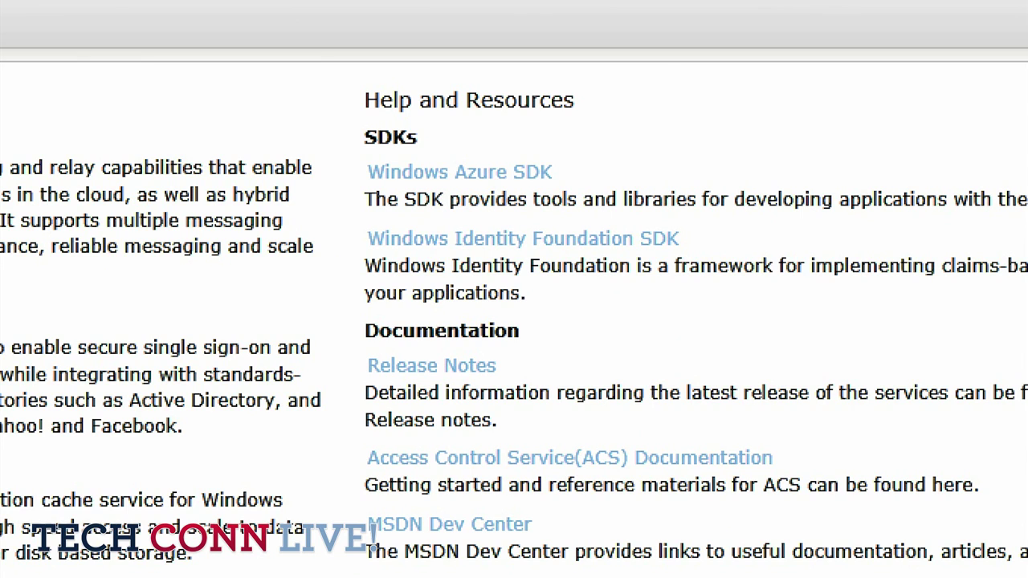
{"action": "mouse_move", "coordinate": [498, 418]}
{"action": "left_mouse_down"}
{"action": "mouse_move", "coordinate": [691, 432]}
{"action": "mouse_move", "coordinate": [648, 367]}
{"action": "left_mouse_up"}
{"action": "mouse_move", "coordinate": [572, 205]}
{"action": "left_mouse_down"}
{"action": "mouse_move", "coordinate": [338, 241]}
{"action": "mouse_move", "coordinate": [470, 245]}
{"action": "left_mouse_up"}
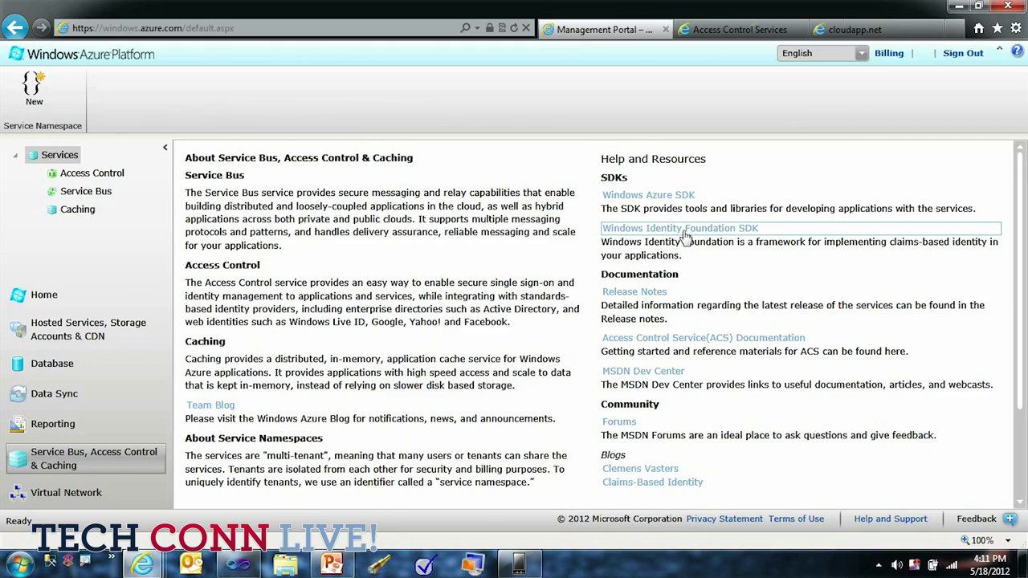
{"action": "left_click", "coordinate": [685, 232]}
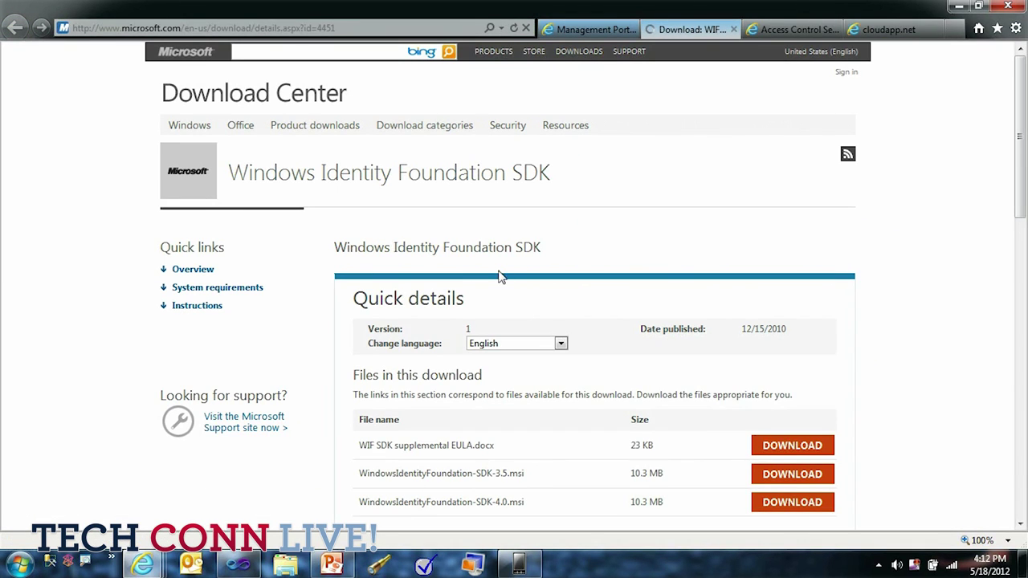
- Scroll the download page and highlight the WindowsIdentityFoundation-SDK-4.0.msi file name
{"action": "scroll", "coordinate": [592, 451], "scroll_direction": "down", "scroll_amount": 1}
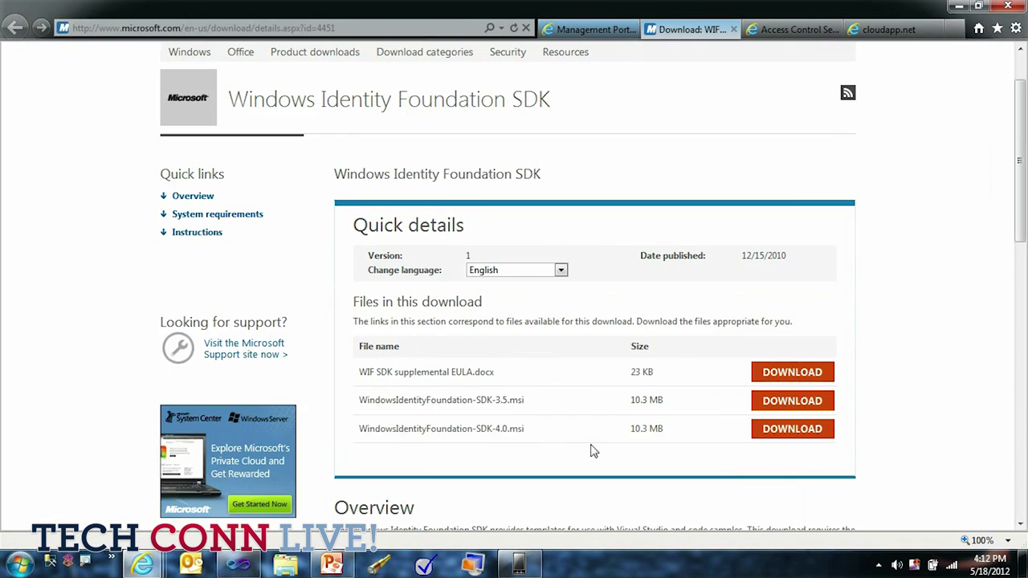
{"action": "triple_click", "coordinate": [451, 432]}
{"action": "left_click_drag", "start_coordinate": [520, 431], "coordinate": [529, 432]}
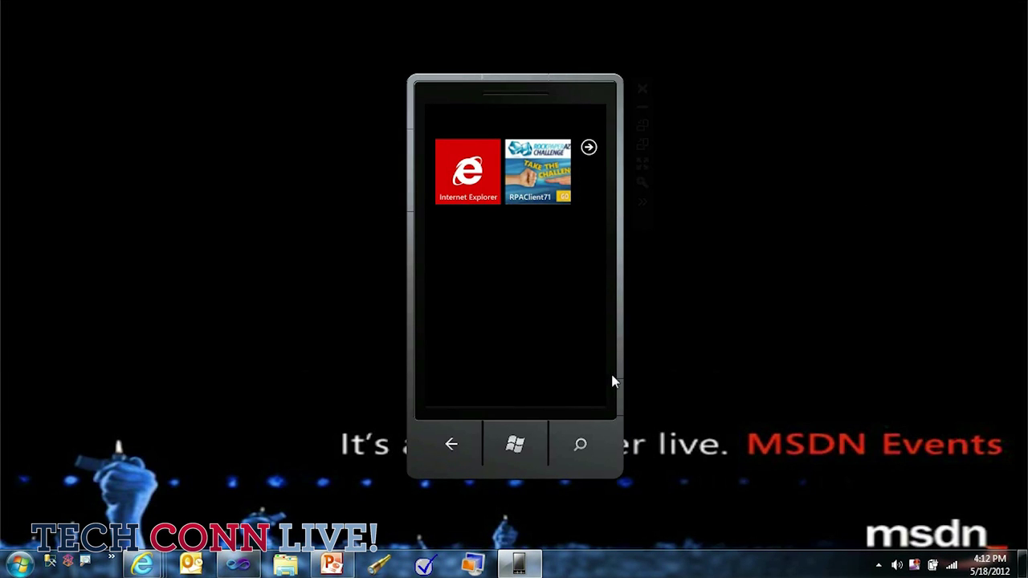
- Bring PowerPoint forward and advance to the ACS + Web demo slide
{"action": "mouse_move", "coordinate": [145, 562]}
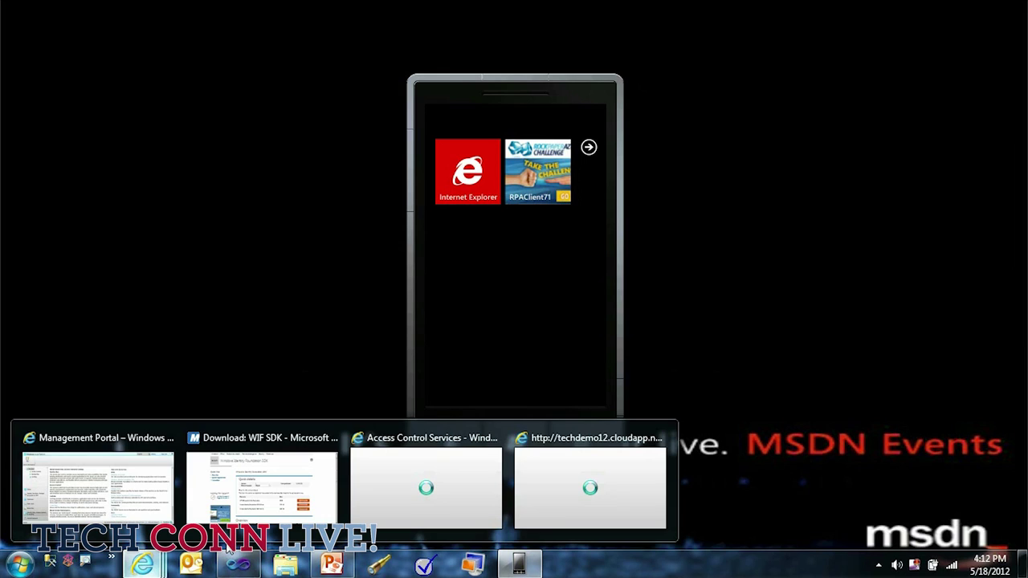
{"action": "left_click", "coordinate": [332, 564]}
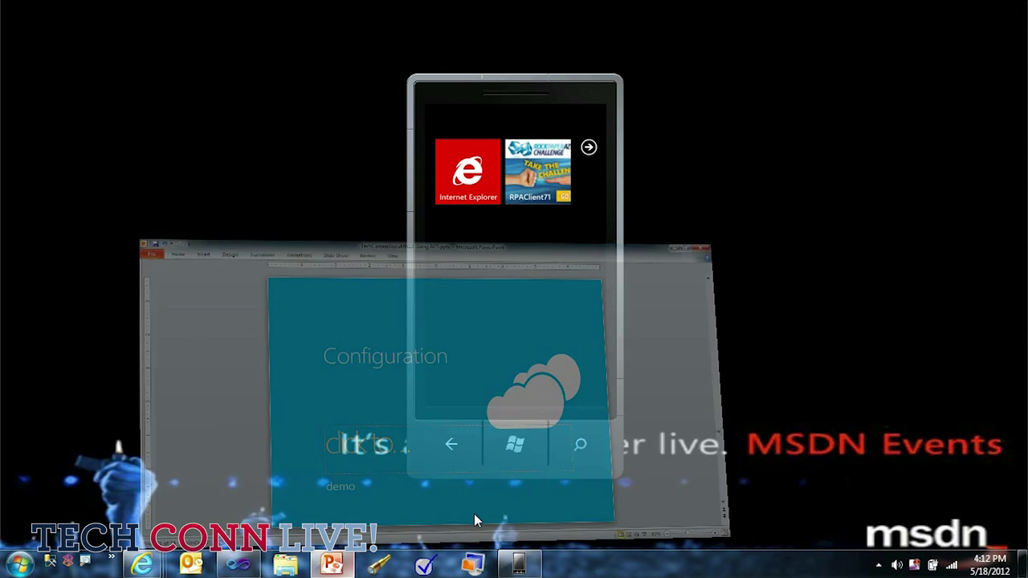
{"action": "scroll", "coordinate": [528, 418], "scroll_direction": "down", "scroll_amount": 1}
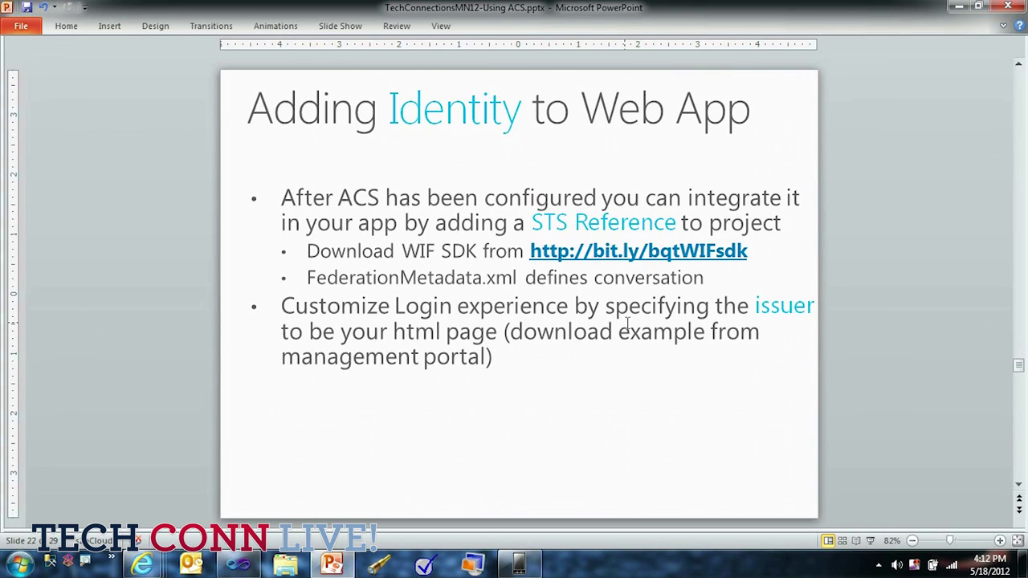
{"action": "scroll", "coordinate": [572, 462], "scroll_direction": "down", "scroll_amount": 1}
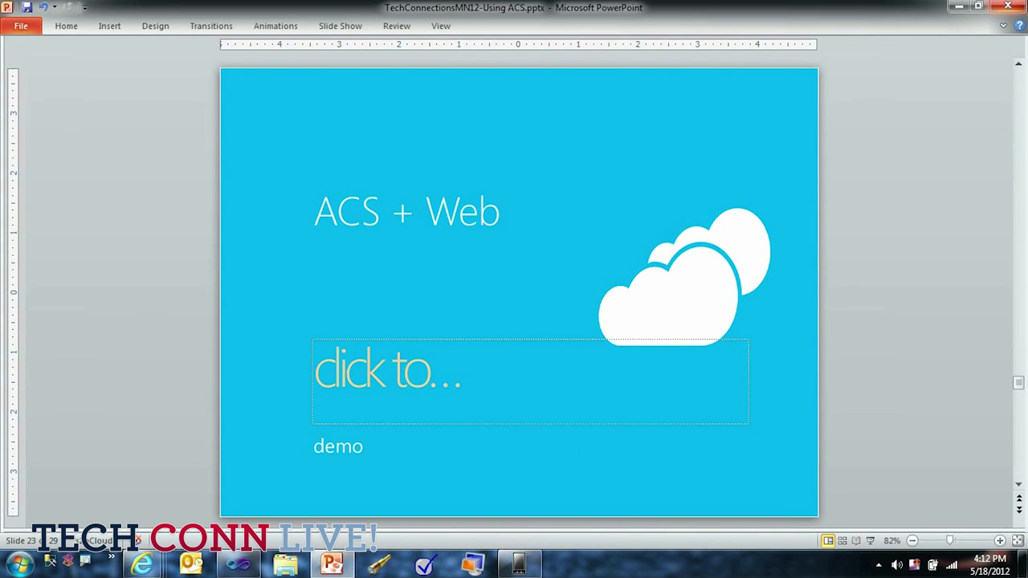
- Minimize PowerPoint, restore Visual Studio, and return to the Access Control Services browser window
{"action": "left_click", "coordinate": [958, 5]}
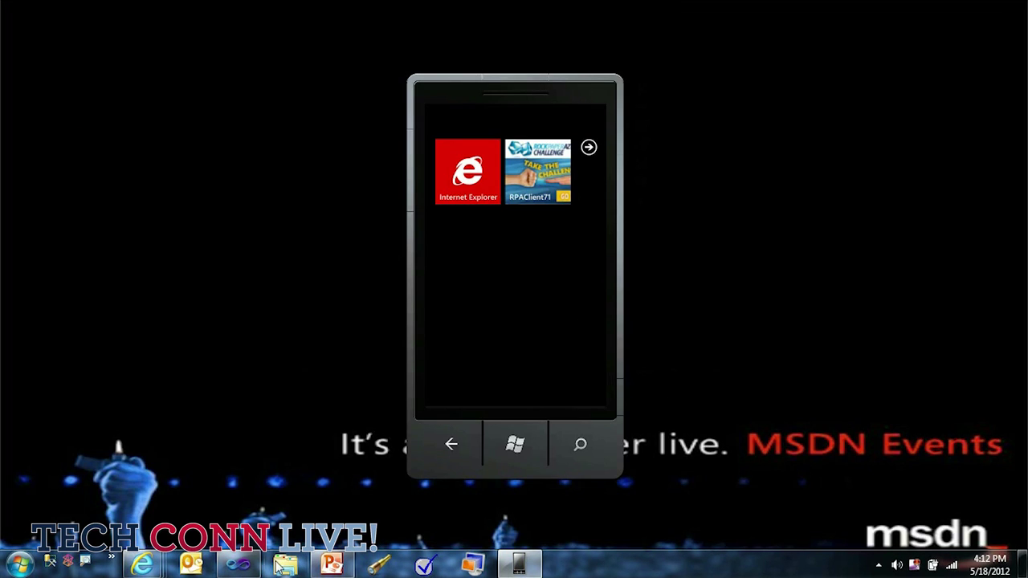
{"action": "left_click", "coordinate": [239, 564]}
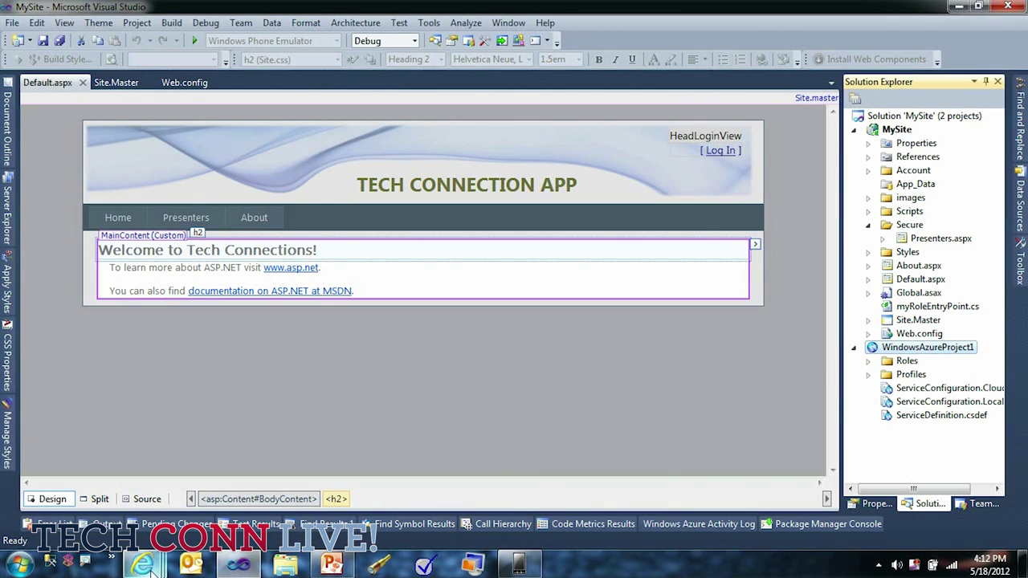
{"action": "mouse_move", "coordinate": [145, 567]}
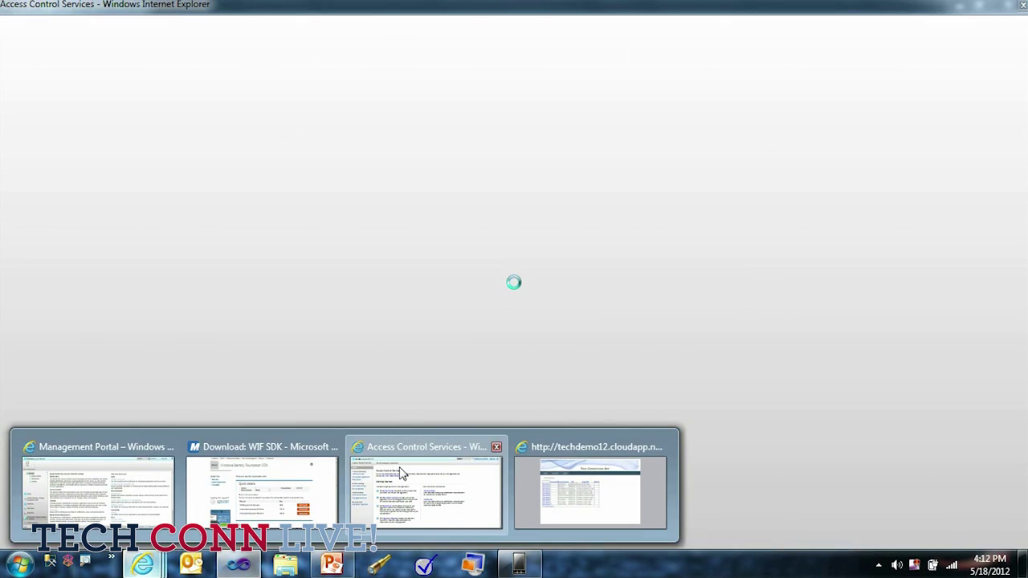
{"action": "left_click", "coordinate": [414, 482]}
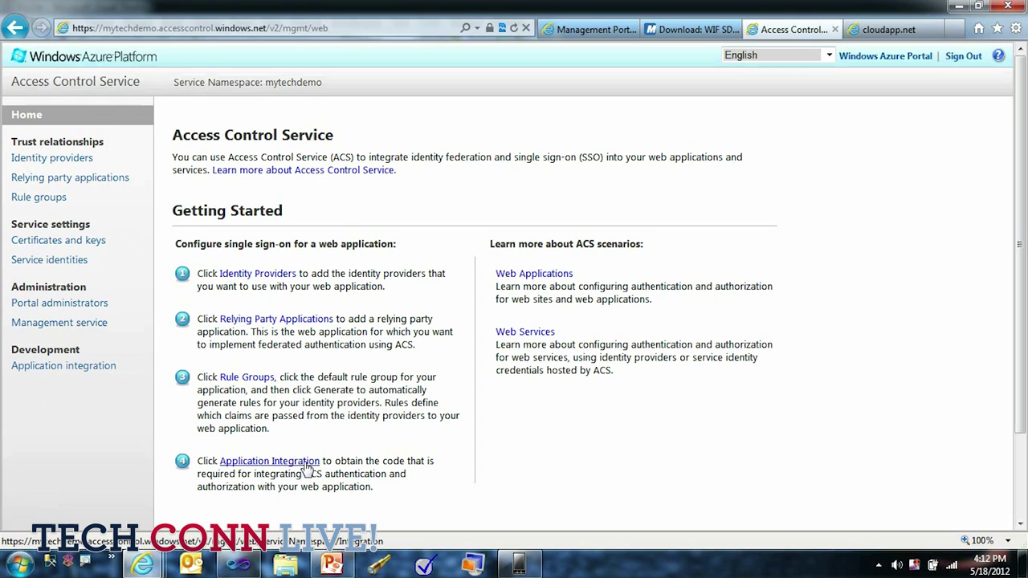
- On Application Integration, copy the WS-Federation Metadata endpoint URL and return to Visual Studio
{"action": "left_click", "coordinate": [59, 367]}
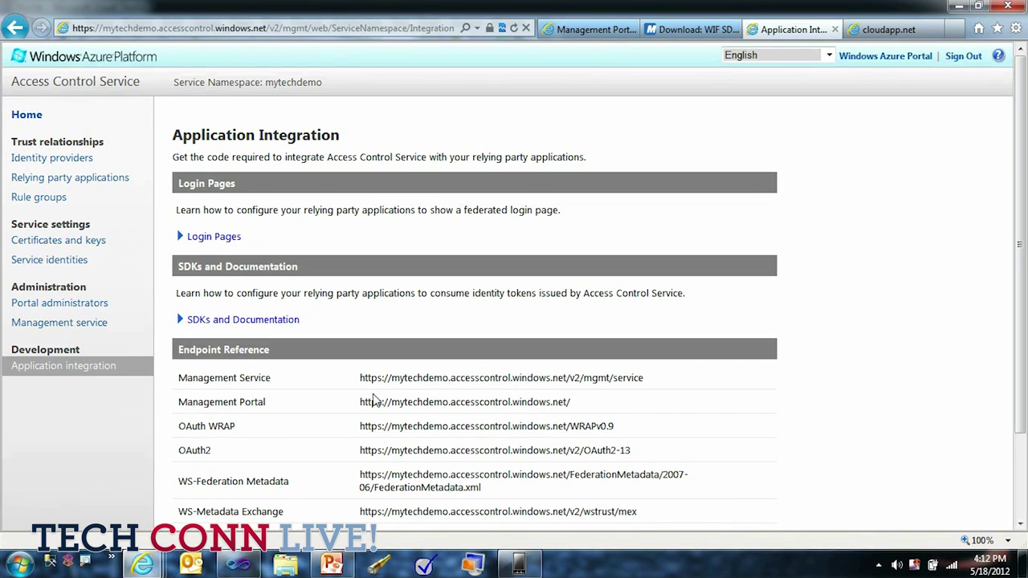
{"action": "scroll", "coordinate": [426, 350], "scroll_direction": "down", "scroll_amount": 2}
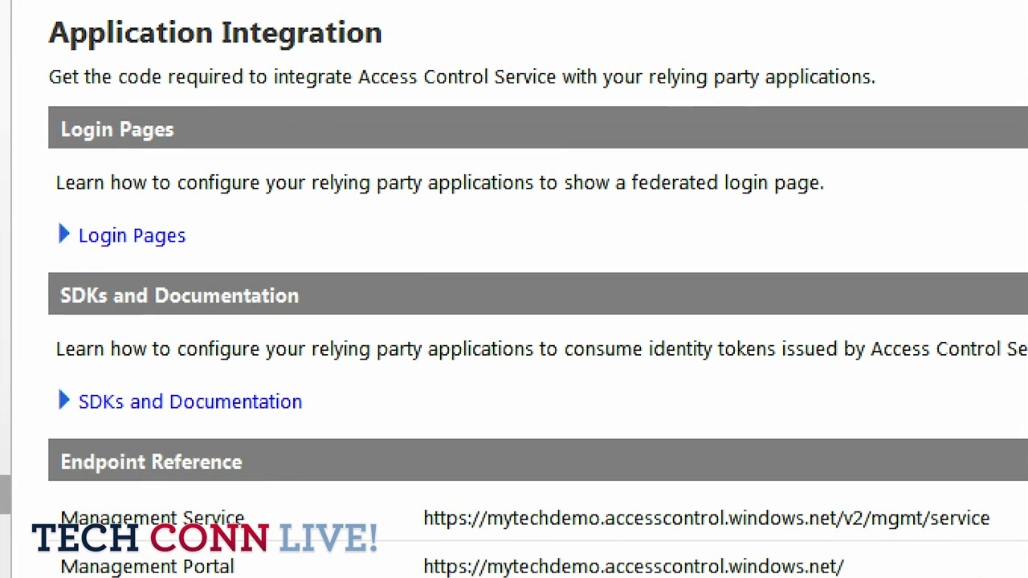
{"action": "left_click_drag", "start_coordinate": [275, 209], "coordinate": [426, 206]}
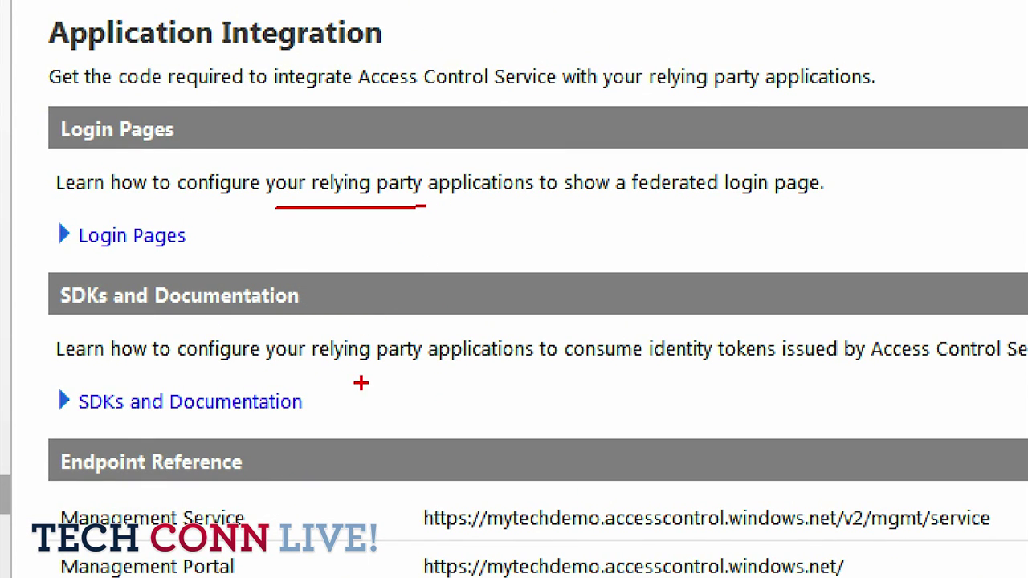
{"action": "left_click_drag", "start_coordinate": [361, 383], "coordinate": [490, 374]}
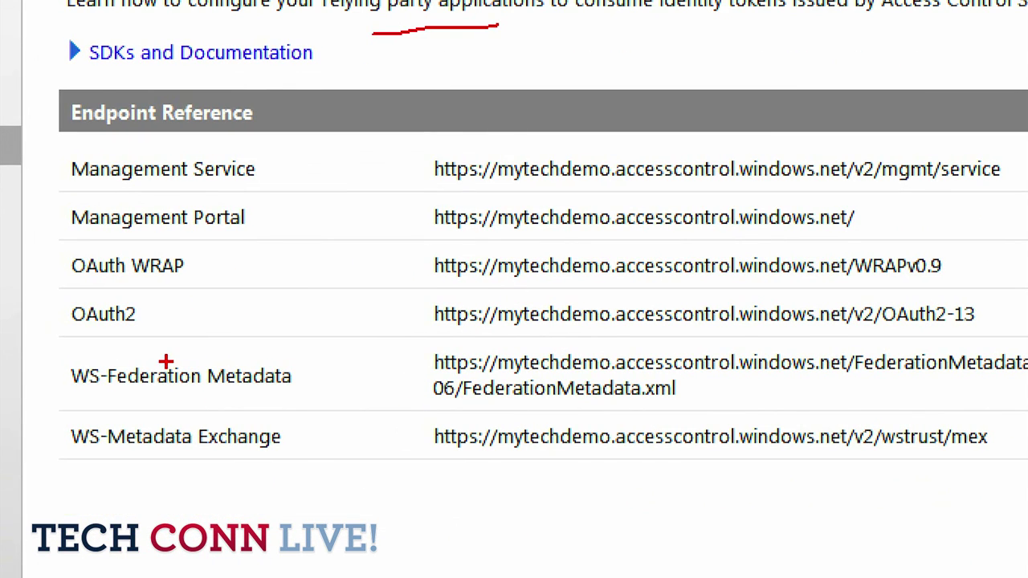
{"action": "mouse_move", "coordinate": [165, 363]}
{"action": "left_mouse_down"}
{"action": "mouse_move", "coordinate": [147, 405]}
{"action": "mouse_move", "coordinate": [125, 343]}
{"action": "mouse_move", "coordinate": [109, 360]}
{"action": "left_mouse_up"}
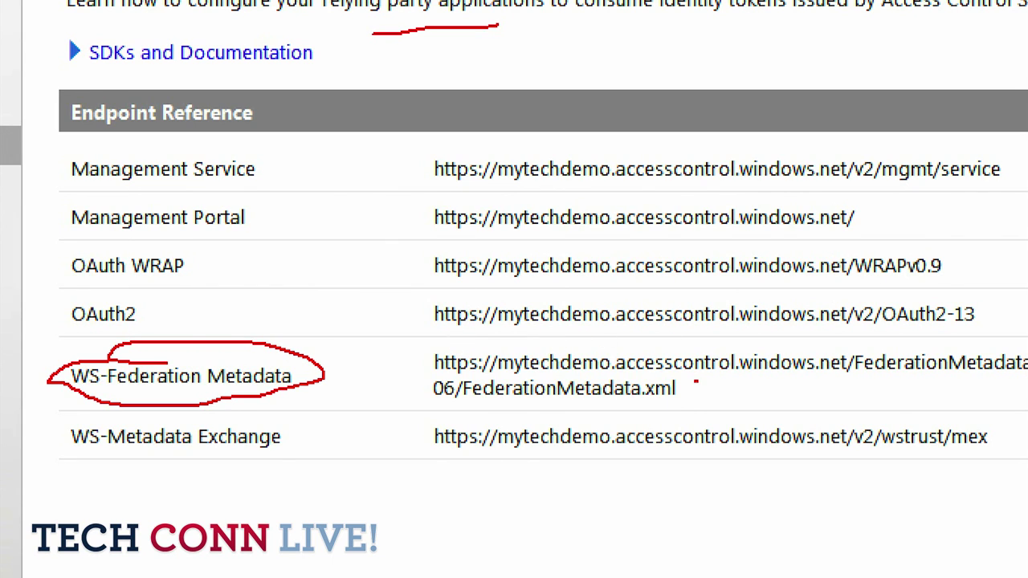
{"action": "mouse_move", "coordinate": [663, 417]}
{"action": "left_mouse_down"}
{"action": "mouse_move", "coordinate": [440, 351]}
{"action": "mouse_move", "coordinate": [523, 348]}
{"action": "left_mouse_up"}
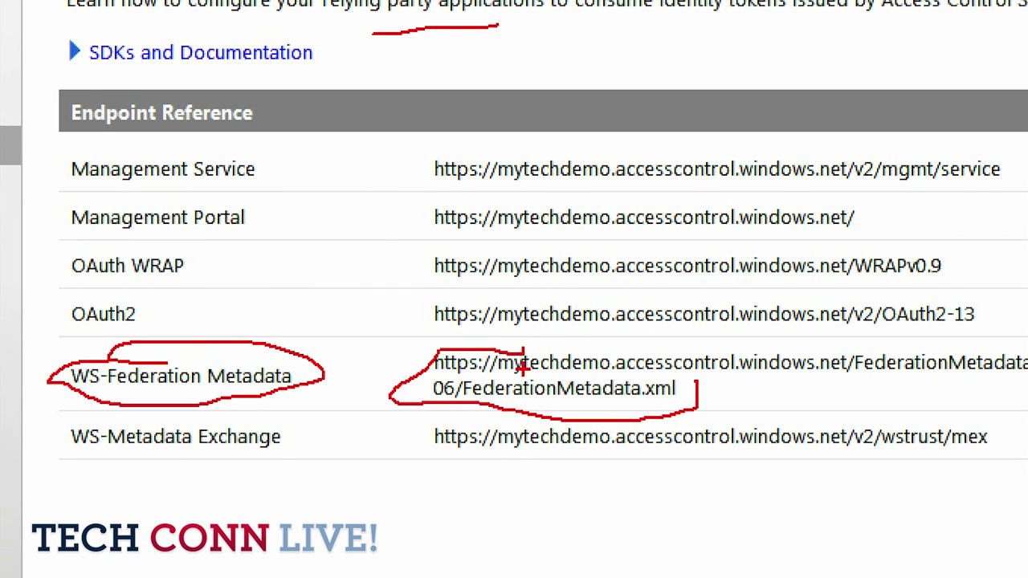
{"action": "key", "text": "Escape"}
{"action": "left_click_drag", "start_coordinate": [501, 422], "coordinate": [361, 404]}
{"action": "key", "text": "ctrl+c"}
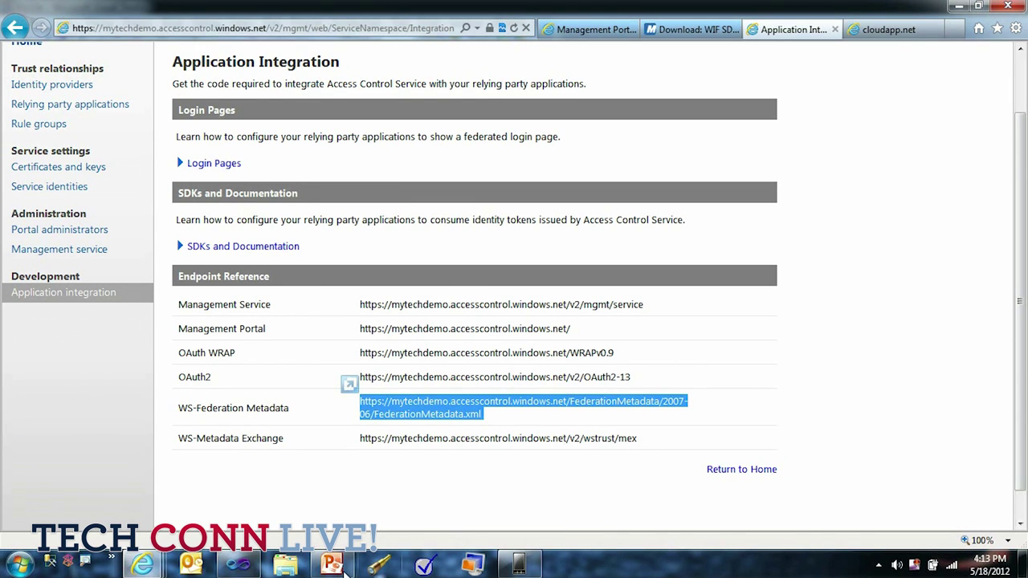
{"action": "left_click", "coordinate": [239, 565]}
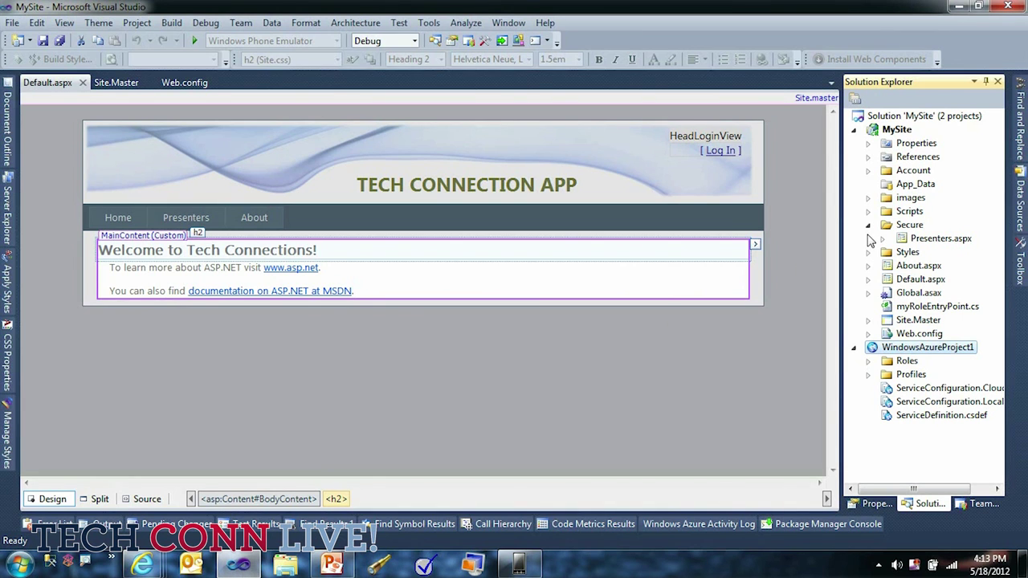
- Show Web.config, then choose Add STS reference on the MySite project
{"action": "right_click", "coordinate": [900, 130]}
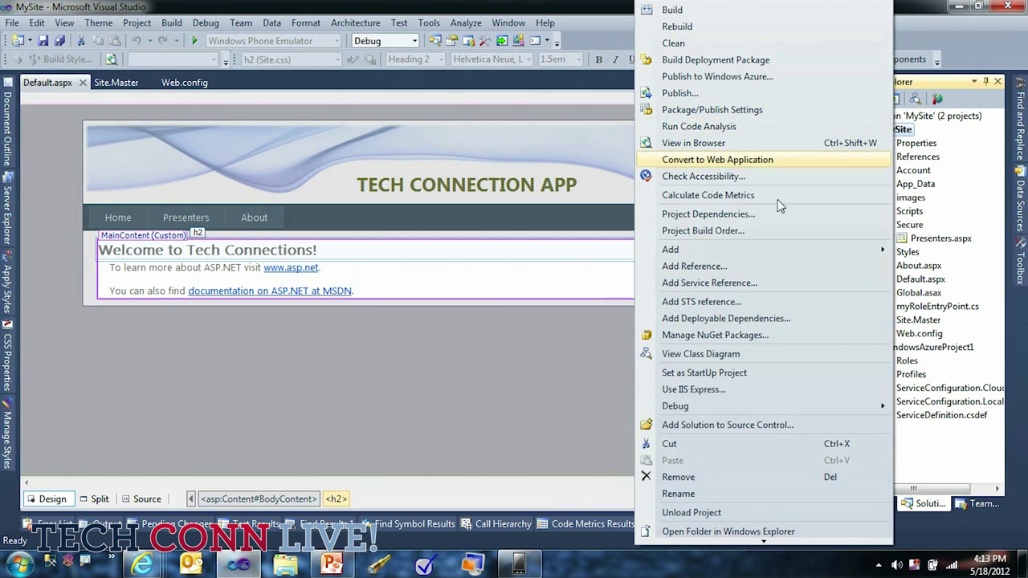
{"action": "left_click", "coordinate": [483, 388]}
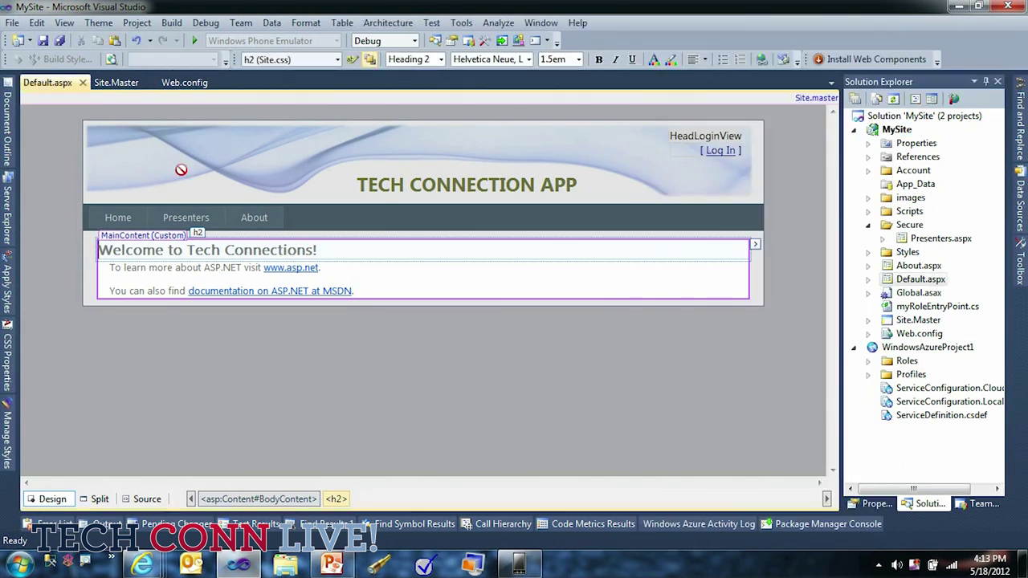
{"action": "left_click", "coordinate": [184, 82]}
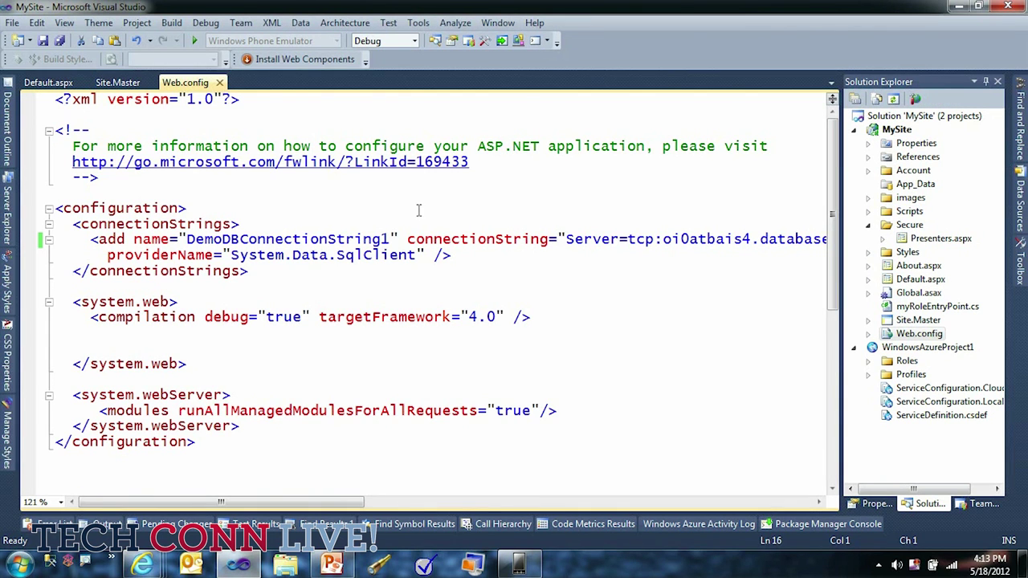
{"action": "scroll", "coordinate": [511, 230], "scroll_direction": "down", "scroll_amount": 4}
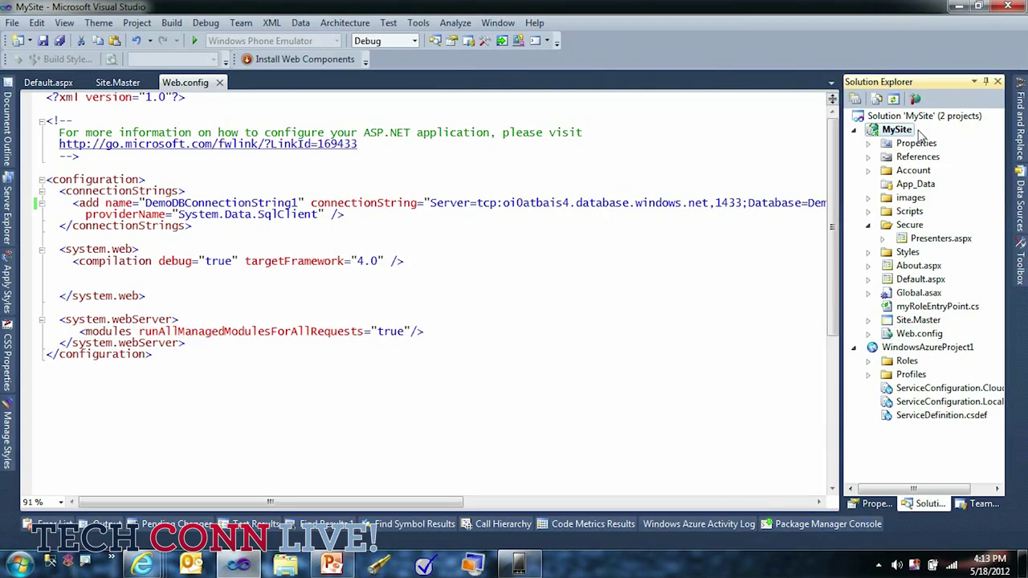
{"action": "right_click", "coordinate": [924, 136]}
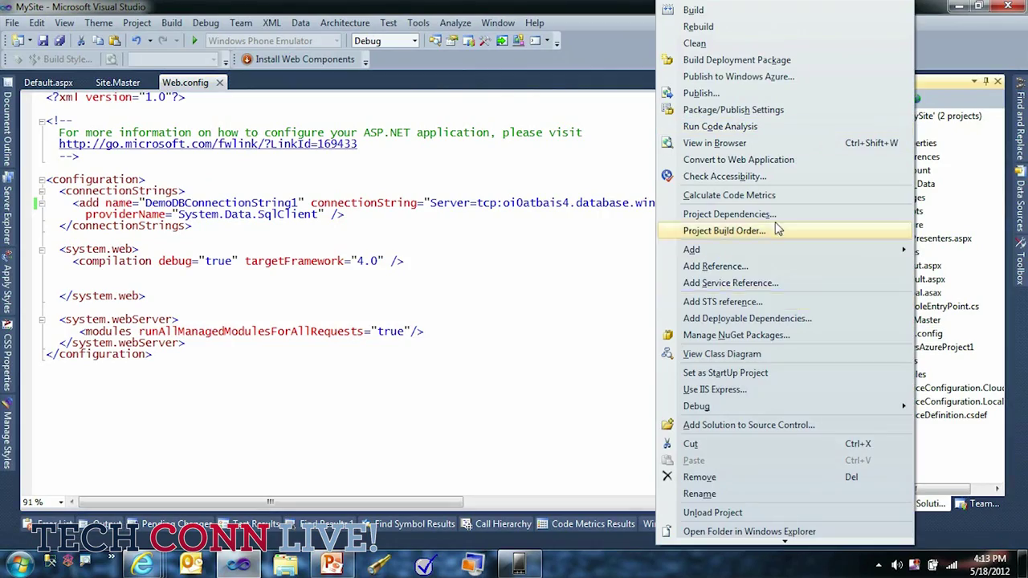
{"action": "left_click", "coordinate": [757, 304]}
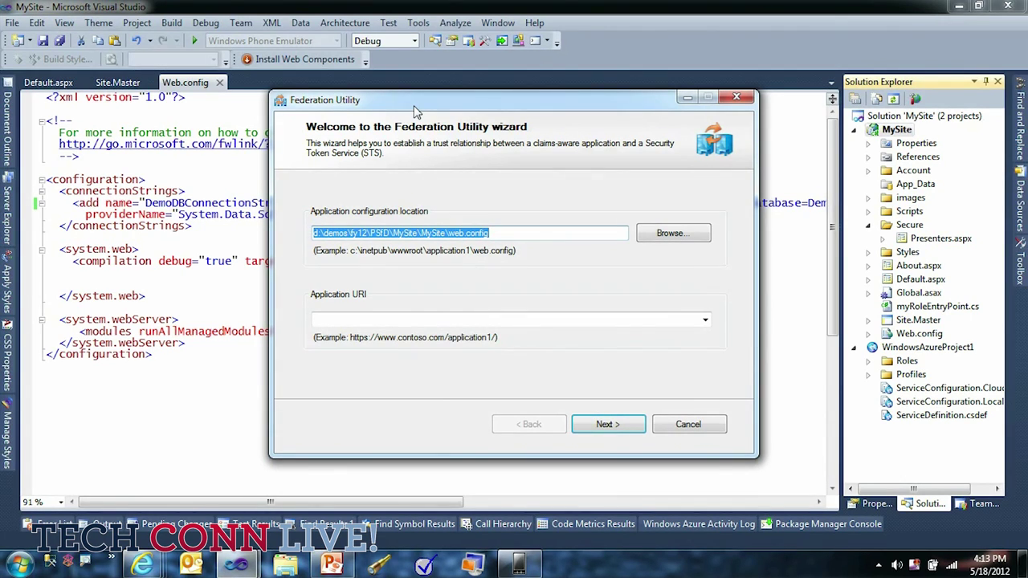
{"action": "left_click", "coordinate": [408, 321]}
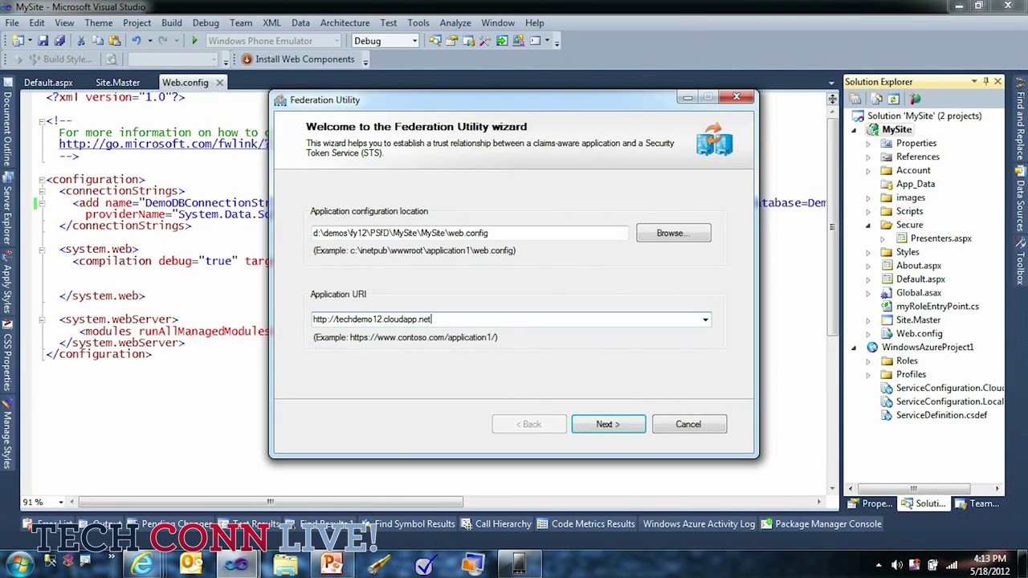
{"action": "left_click", "coordinate": [611, 426]}
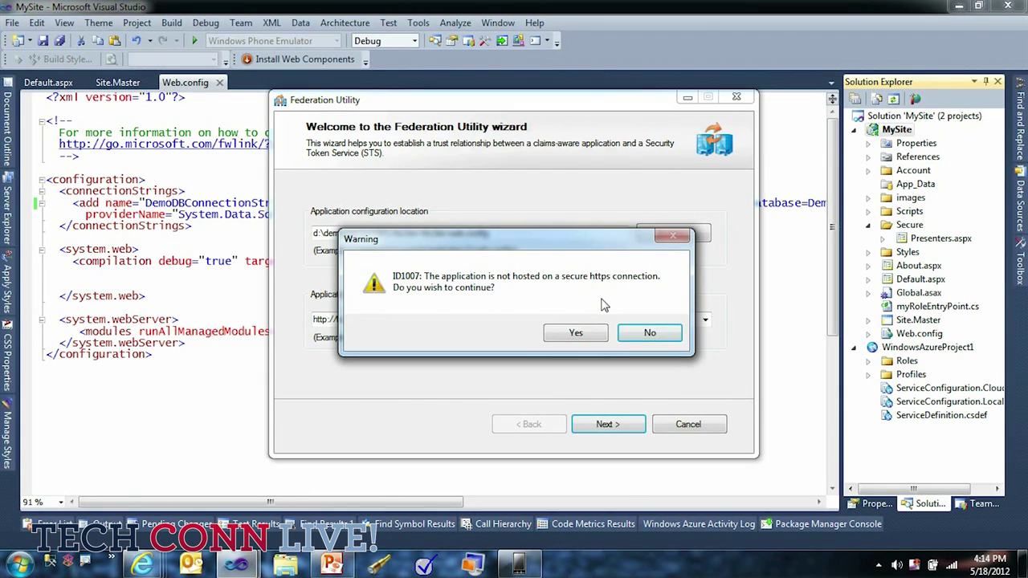
{"action": "left_click", "coordinate": [575, 334]}
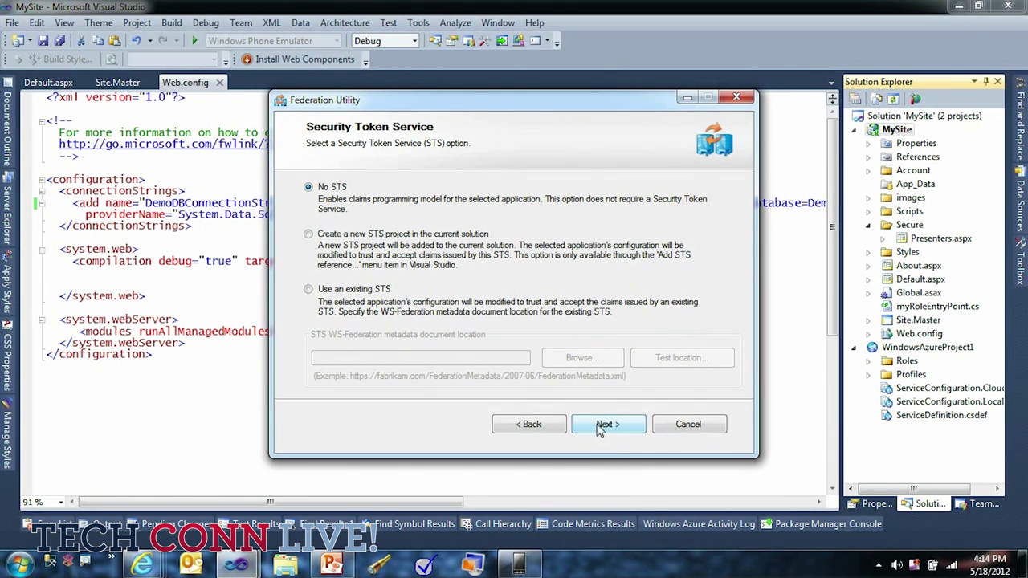
- Choose Use an existing STS and paste the ACS federation metadata URL, reviewing it
{"action": "left_click", "coordinate": [345, 291]}
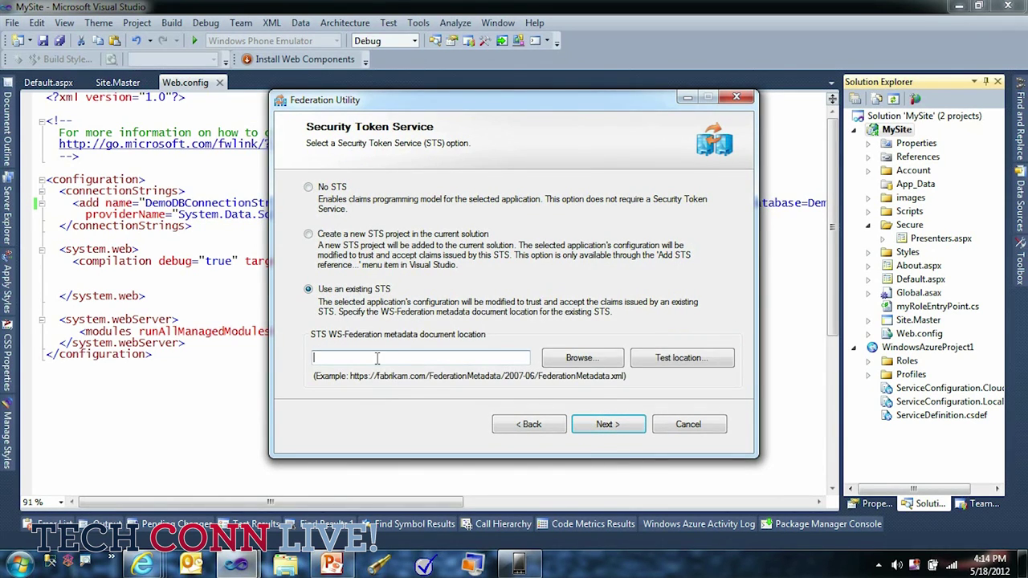
{"action": "key", "text": "ctrl+v"}
{"action": "left_click_drag", "start_coordinate": [494, 359], "coordinate": [314, 360]}
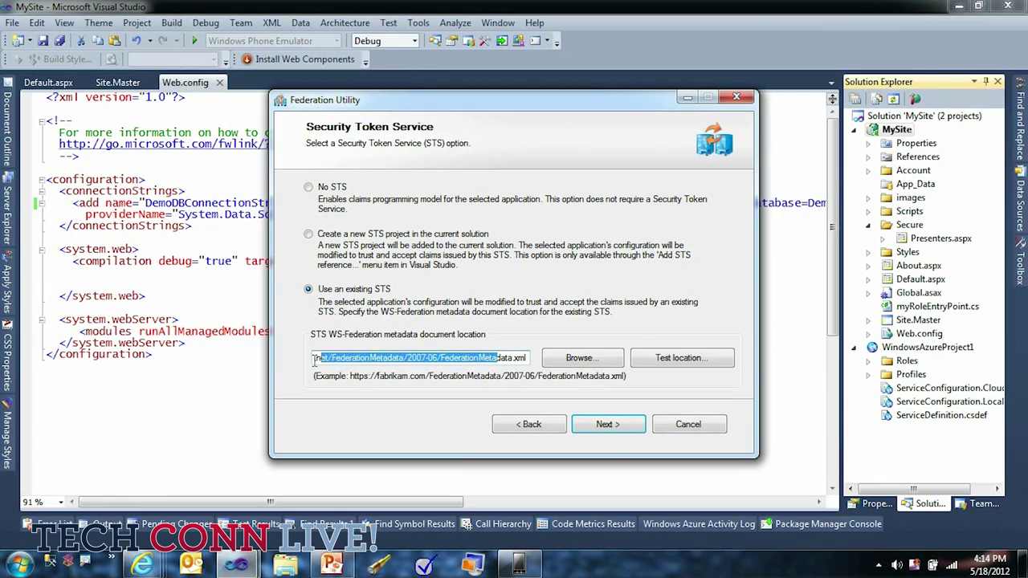
{"action": "left_click", "coordinate": [383, 359]}
{"action": "left_click_drag", "start_coordinate": [322, 363], "coordinate": [264, 354]}
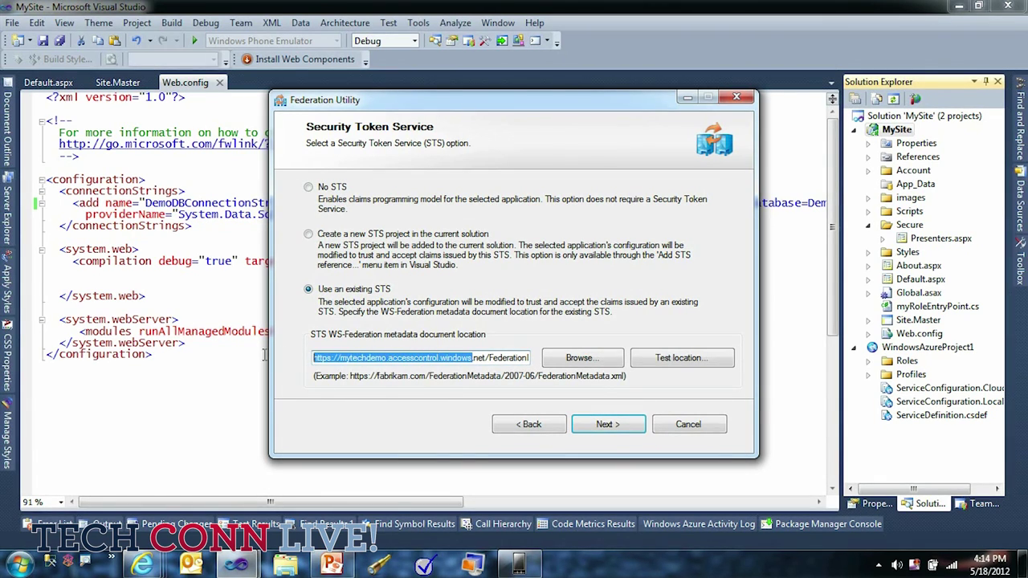
{"action": "left_click", "coordinate": [391, 362]}
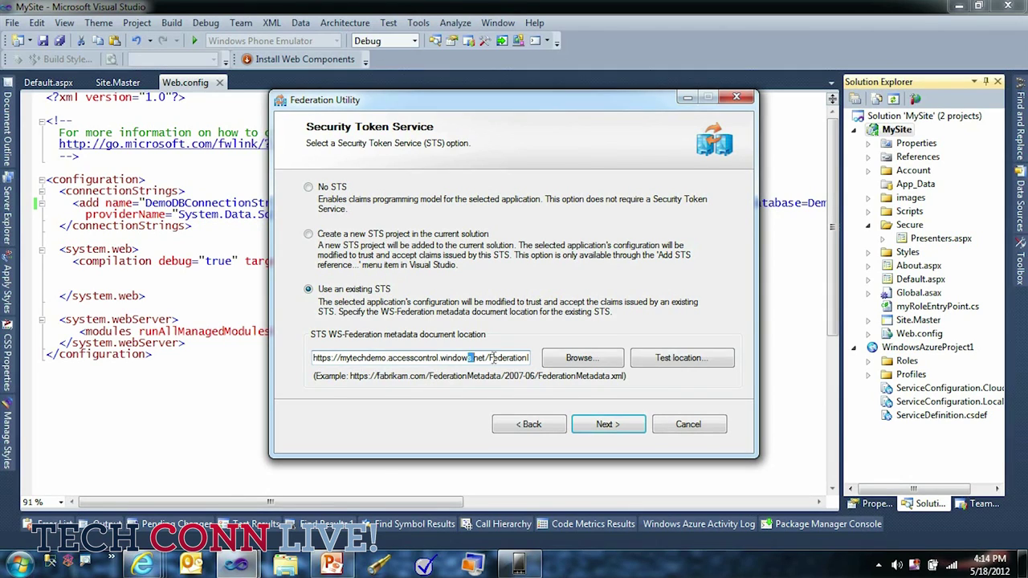
{"action": "left_click_drag", "start_coordinate": [468, 358], "coordinate": [557, 358]}
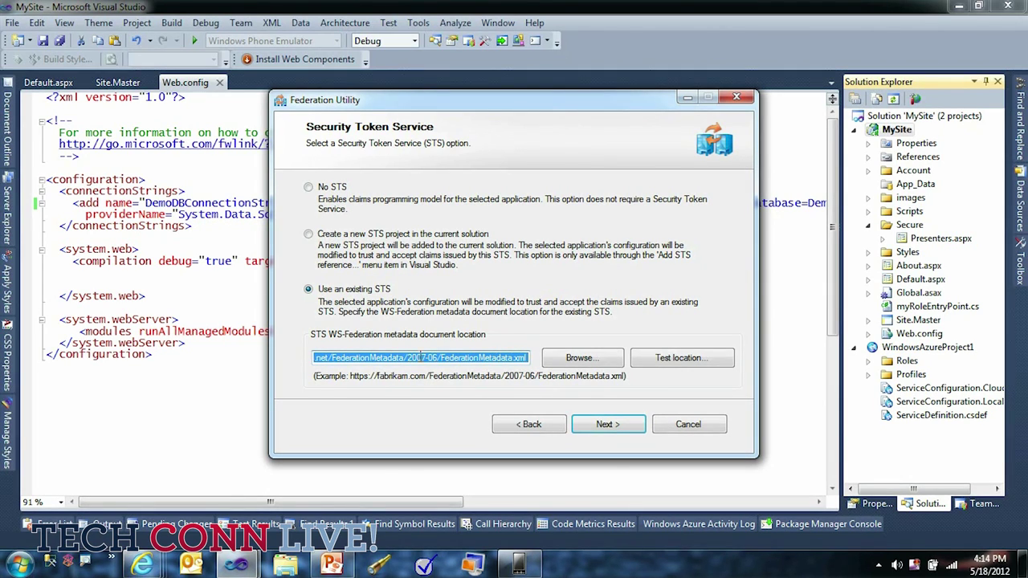
{"action": "left_click", "coordinate": [421, 357]}
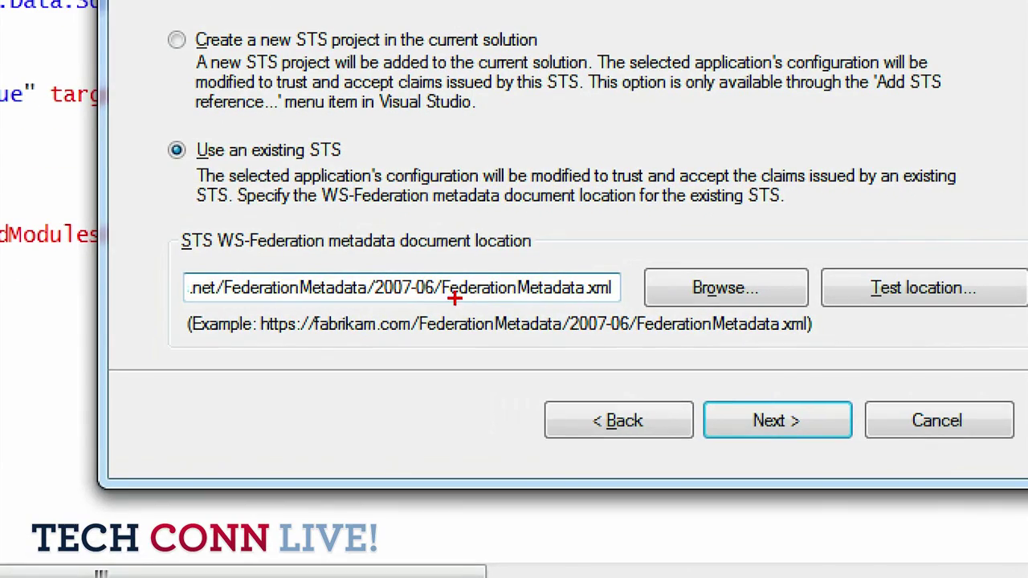
{"action": "left_click_drag", "start_coordinate": [443, 365], "coordinate": [483, 365]}
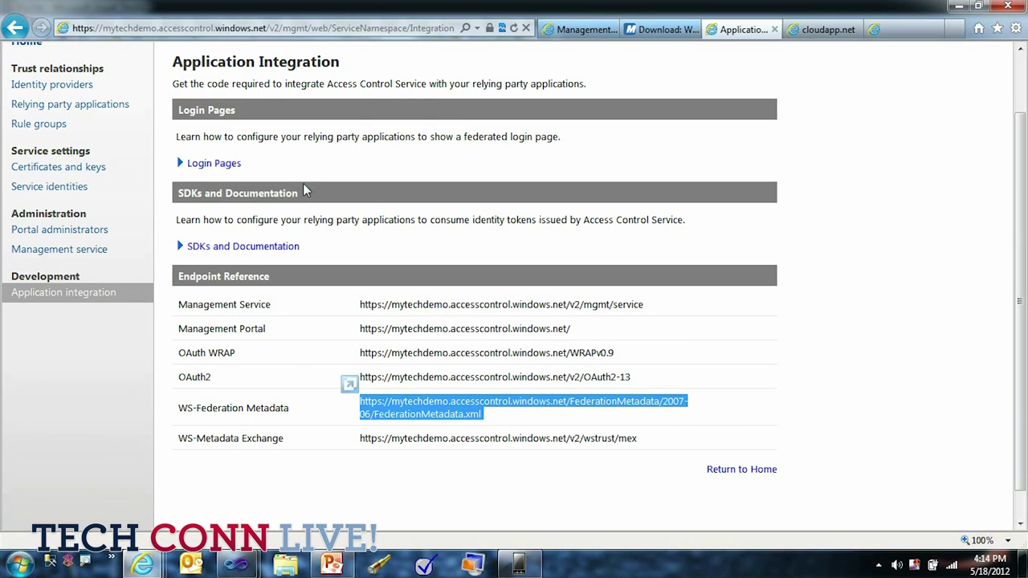
- Load the federation metadata URL in a new browser tab and scroll through the XML
{"action": "key", "text": "ctrl+t"}
{"action": "key", "text": "ctrl+v"}
{"action": "key", "text": "Return"}
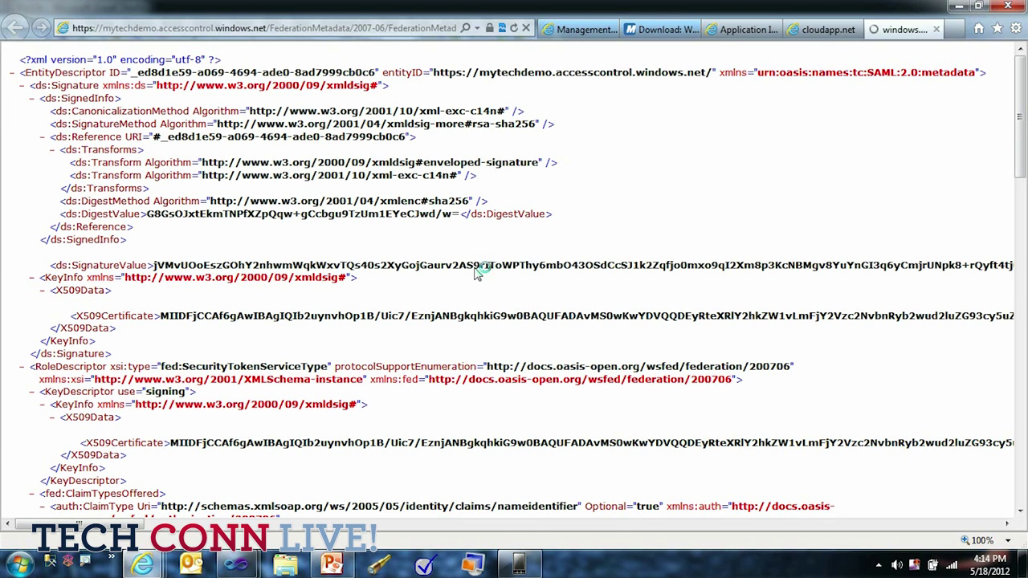
{"action": "scroll", "coordinate": [402, 257], "scroll_direction": "down", "scroll_amount": 10}
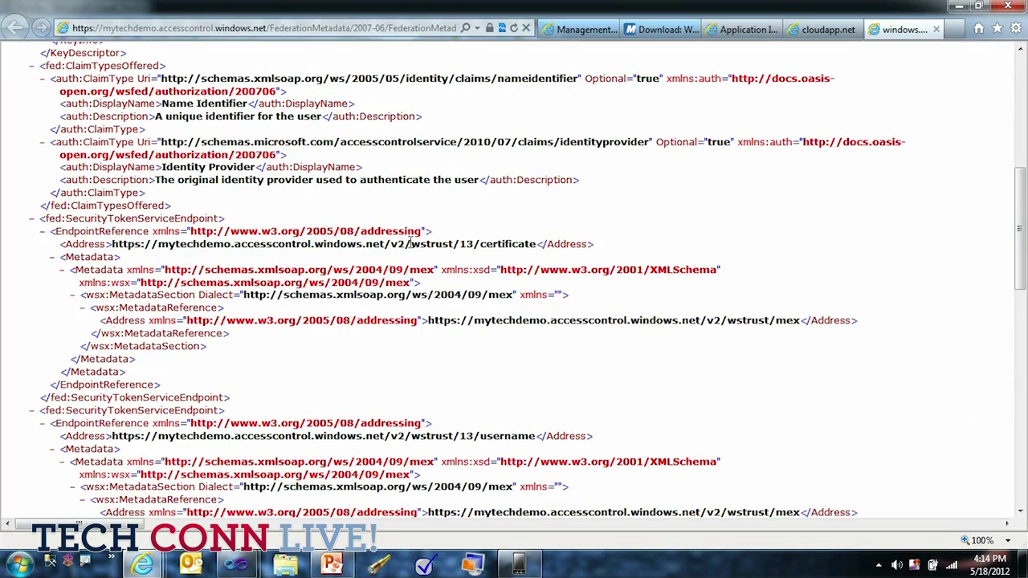
{"action": "scroll", "coordinate": [515, 349], "scroll_direction": "down", "scroll_amount": 9}
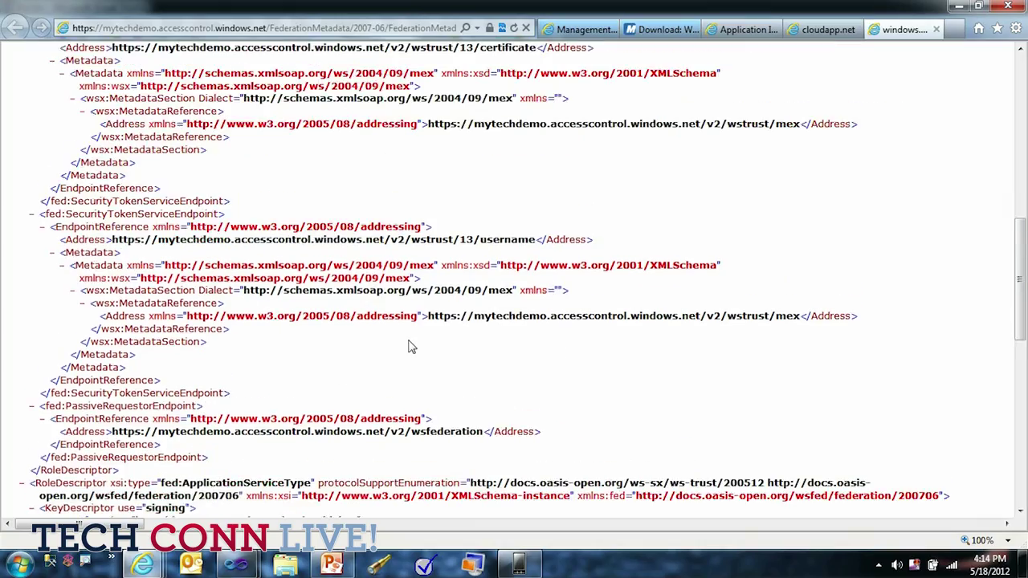
{"action": "scroll", "coordinate": [523, 225], "scroll_direction": "up", "scroll_amount": 11}
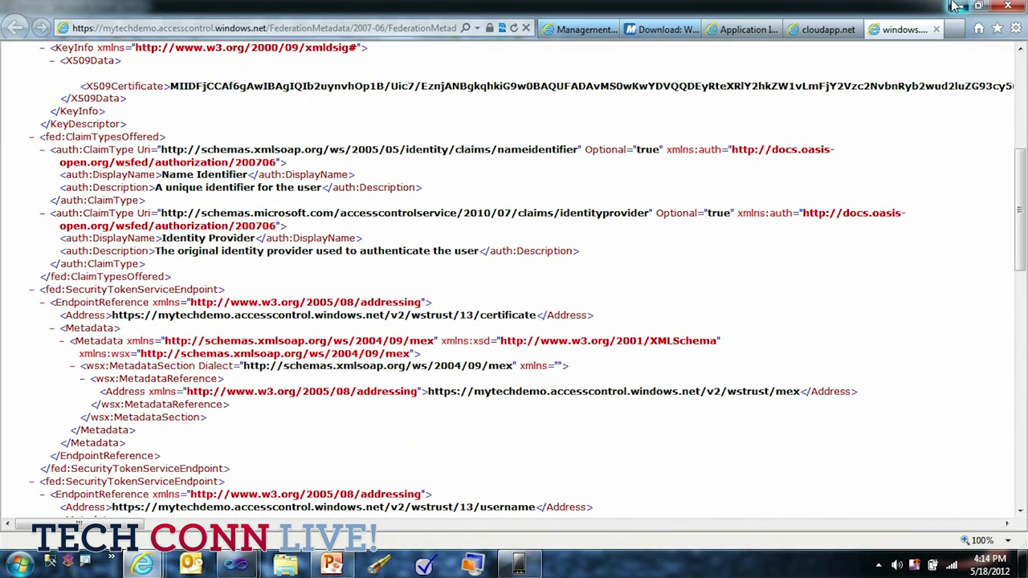
- Back in the wizard, accept the existing STS and the default certificate chain validation settings
{"action": "left_click", "coordinate": [955, 6]}
{"action": "left_click", "coordinate": [606, 426]}
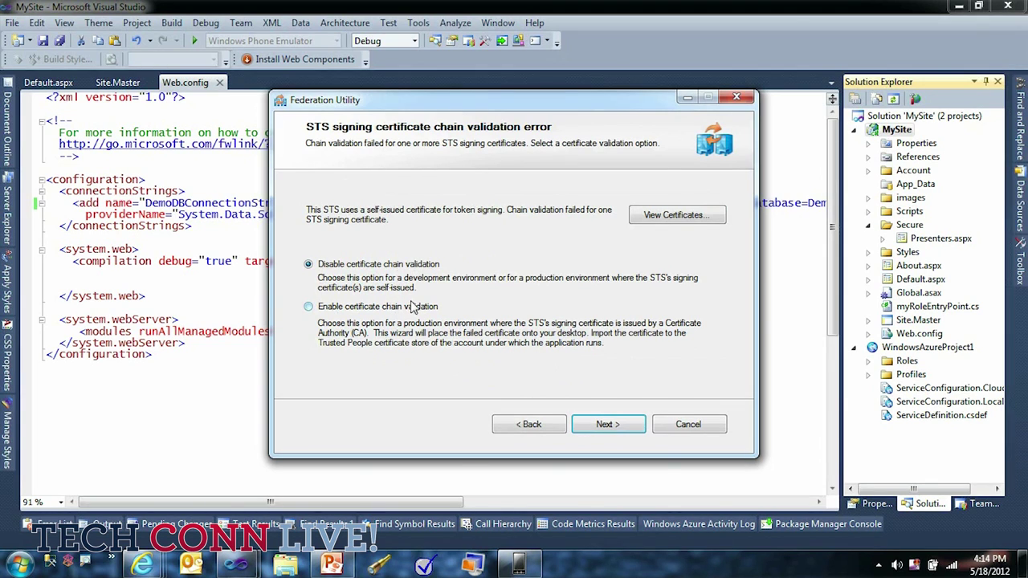
{"action": "left_click", "coordinate": [631, 419]}
- Skip token encryption and offered claims, finish the Federation Utility, and acknowledge success
{"action": "left_click", "coordinate": [620, 426]}
{"action": "left_click", "coordinate": [623, 429]}
{"action": "left_click", "coordinate": [608, 425]}
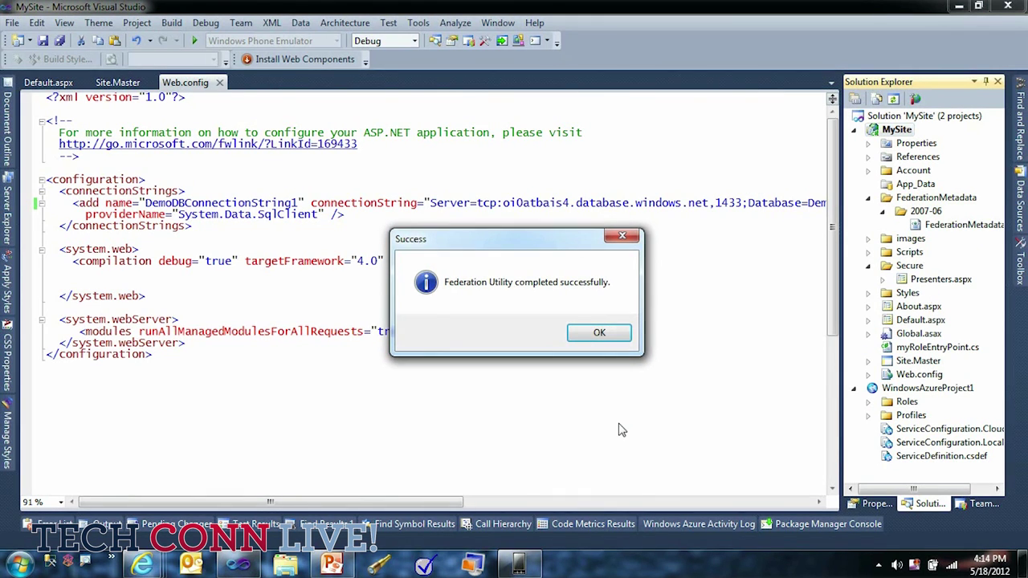
{"action": "left_click", "coordinate": [595, 332]}
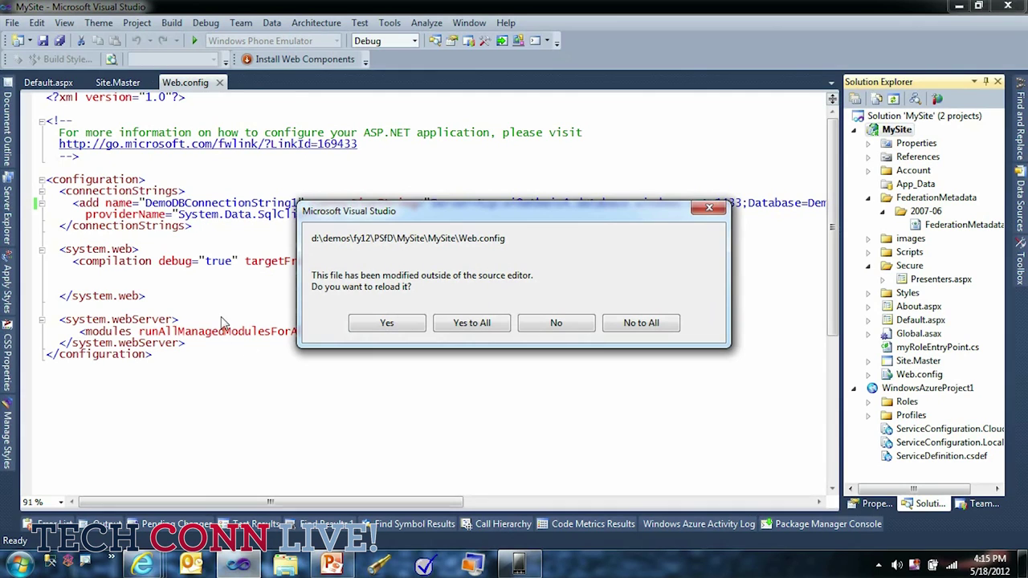
- Reload the externally modified Web.config with Yes to All and review the changes
{"action": "left_click", "coordinate": [462, 324]}
{"action": "scroll", "coordinate": [421, 279], "scroll_direction": "down", "scroll_amount": 4}
{"action": "scroll", "coordinate": [421, 279], "scroll_direction": "down", "scroll_amount": 4}
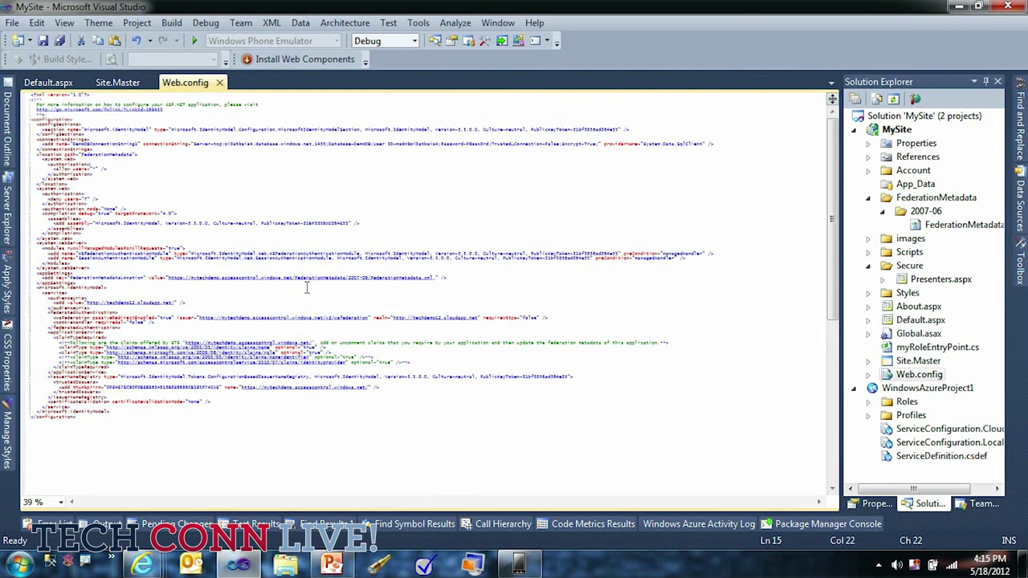
{"action": "scroll", "coordinate": [306, 288], "scroll_direction": "up", "scroll_amount": 2}
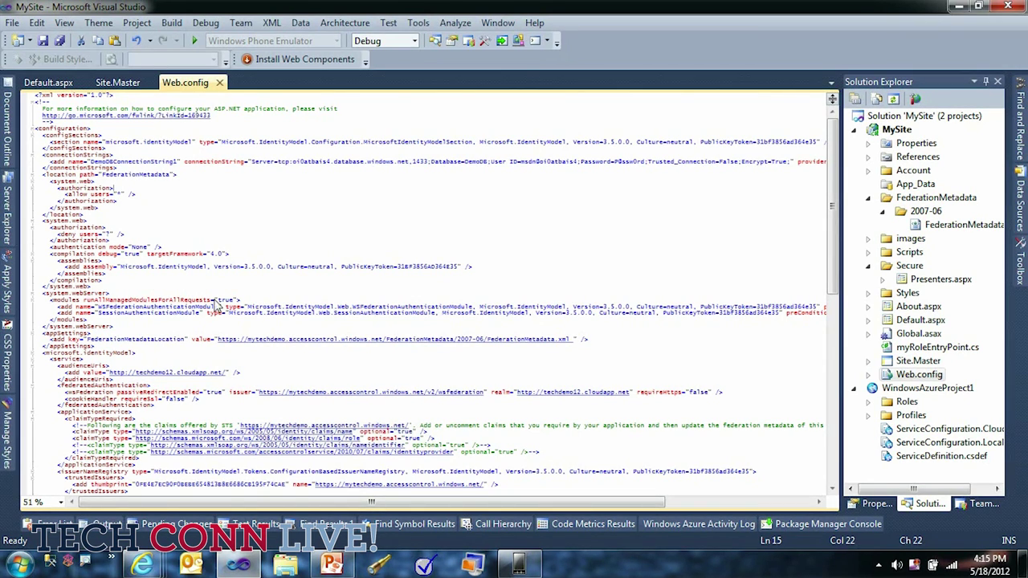
{"action": "scroll", "coordinate": [384, 287], "scroll_direction": "up", "scroll_amount": 5, "text": "ctrl"}
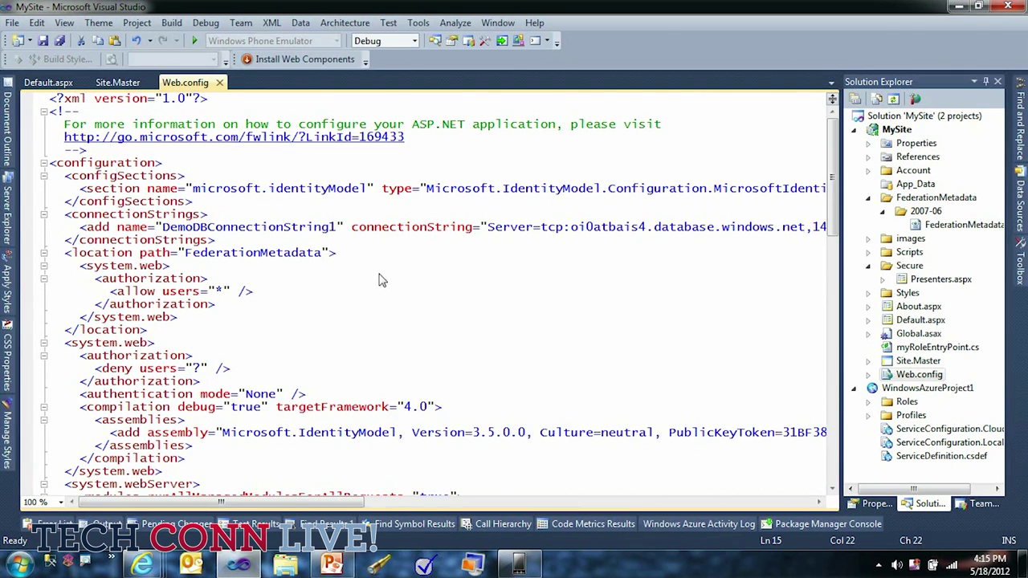
{"action": "scroll", "coordinate": [394, 287], "scroll_direction": "down", "scroll_amount": 2}
{"action": "scroll", "coordinate": [398, 279], "scroll_direction": "up", "scroll_amount": 2}
- Format Web.config with Ctrl+K, Ctrl+D and check the system.web section boundaries
{"action": "key", "text": "ctrl+k"}
{"action": "key", "text": "ctrl+d"}
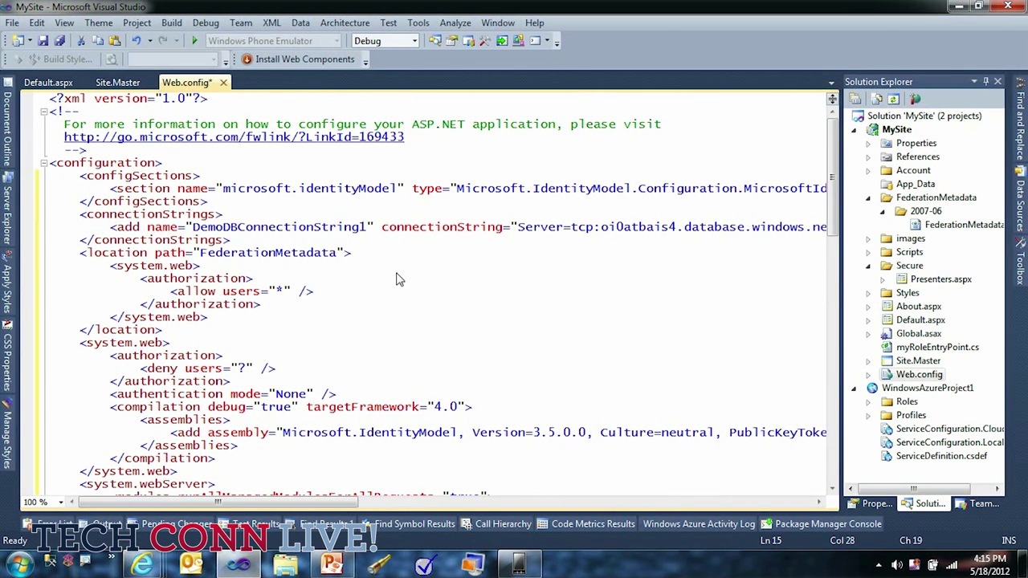
{"action": "scroll", "coordinate": [418, 315], "scroll_direction": "down", "scroll_amount": 4}
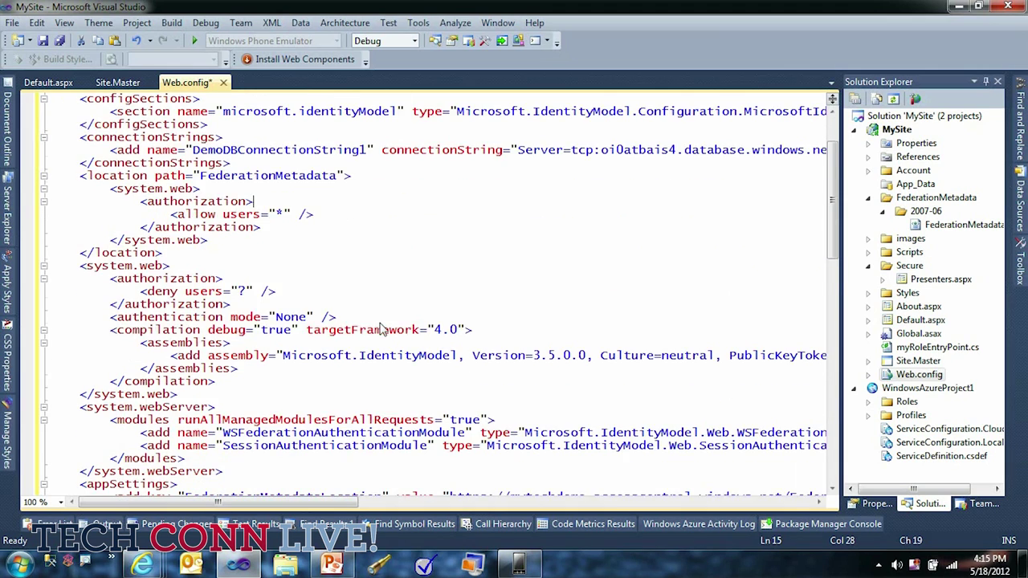
{"action": "left_click", "coordinate": [182, 318]}
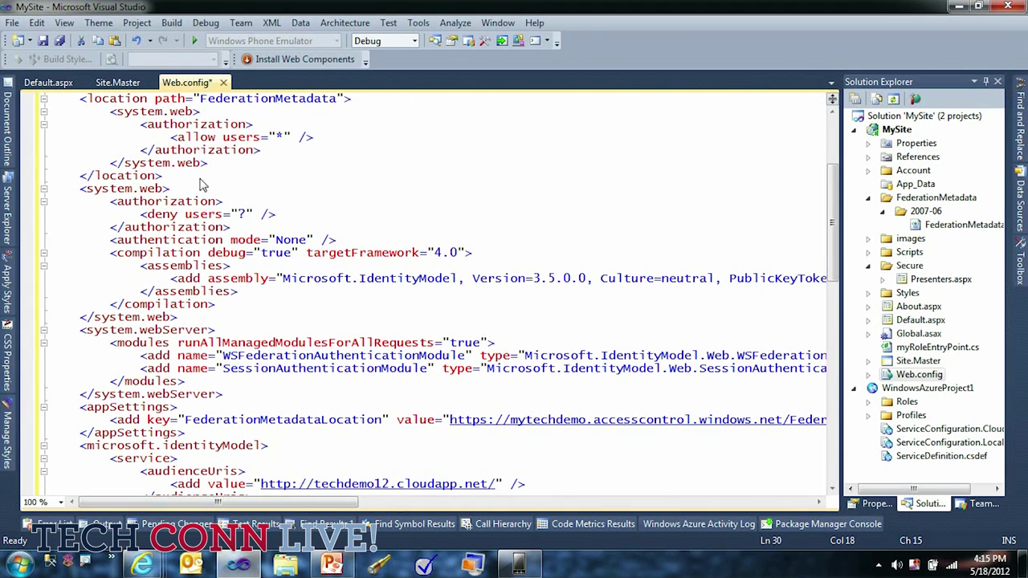
{"action": "scroll", "coordinate": [201, 185], "scroll_direction": "up", "scroll_amount": 3}
{"action": "left_click", "coordinate": [220, 228]}
{"action": "scroll", "coordinate": [226, 329], "scroll_direction": "down", "scroll_amount": 1}
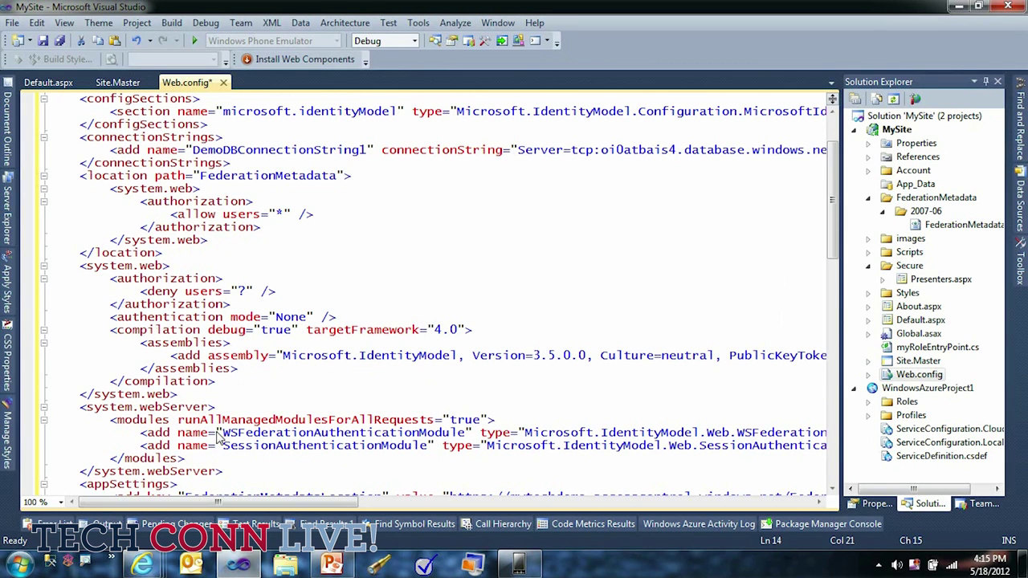
{"action": "left_click", "coordinate": [200, 397]}
{"action": "left_click_drag", "start_coordinate": [207, 396], "coordinate": [8, 274]}
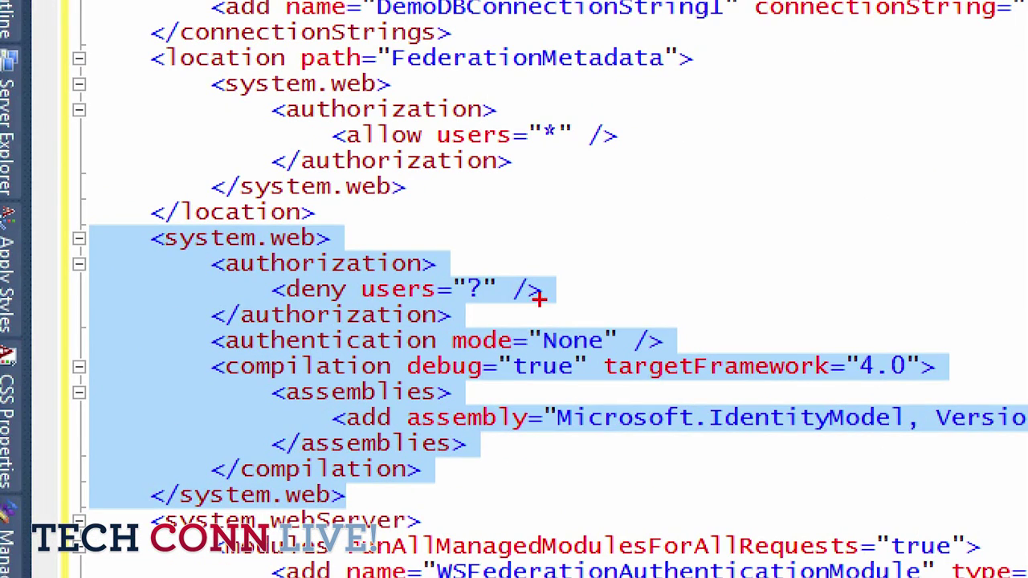
{"action": "mouse_move", "coordinate": [408, 244]}
{"action": "left_mouse_down"}
{"action": "mouse_move", "coordinate": [507, 233]}
{"action": "mouse_move", "coordinate": [527, 297]}
{"action": "mouse_move", "coordinate": [427, 327]}
{"action": "mouse_move", "coordinate": [297, 336]}
{"action": "mouse_move", "coordinate": [223, 320]}
{"action": "mouse_move", "coordinate": [241, 262]}
{"action": "mouse_move", "coordinate": [414, 245]}
{"action": "left_mouse_up"}
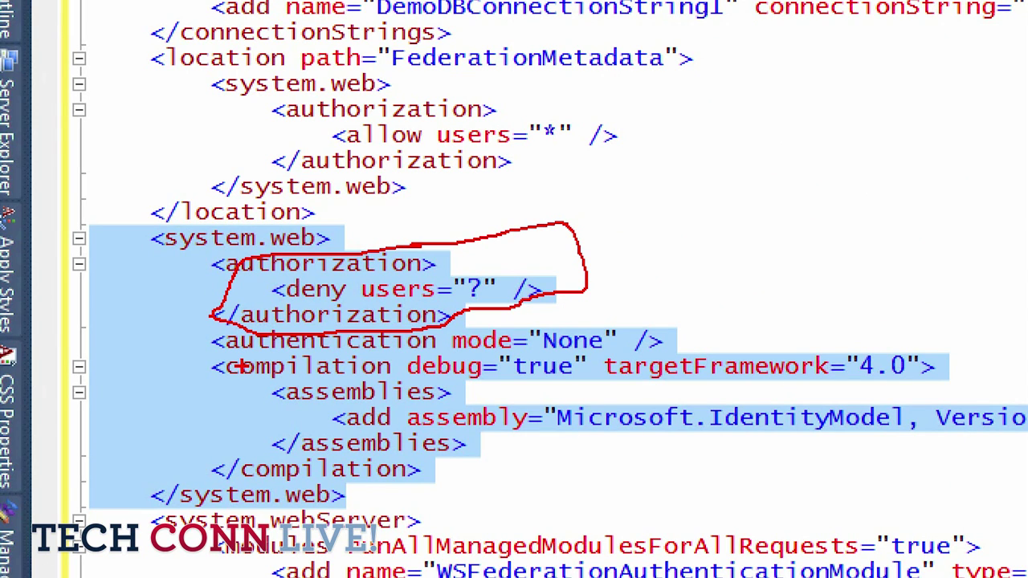
{"action": "left_click_drag", "start_coordinate": [309, 360], "coordinate": [467, 347]}
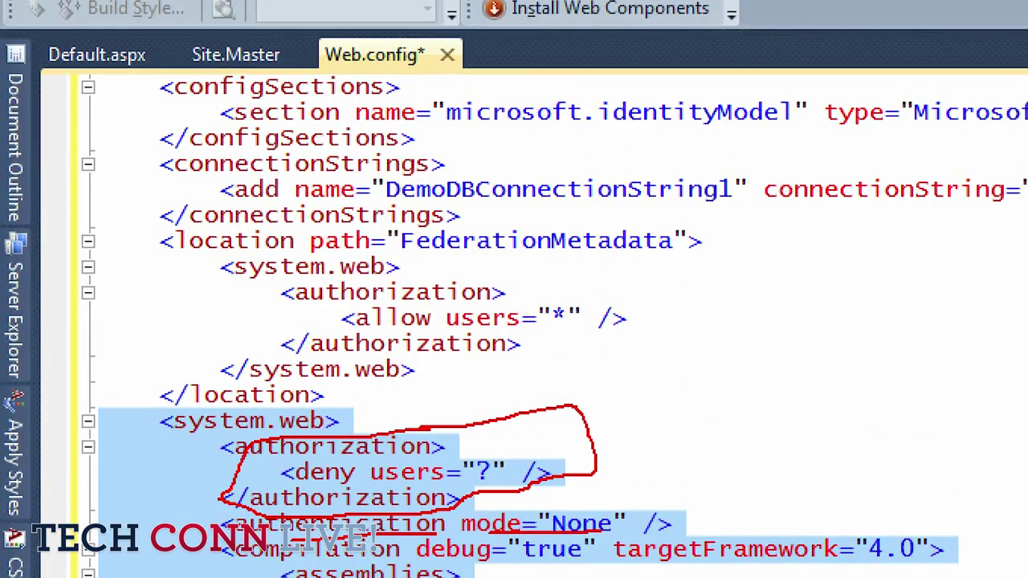
{"action": "left_click_drag", "start_coordinate": [494, 258], "coordinate": [601, 260]}
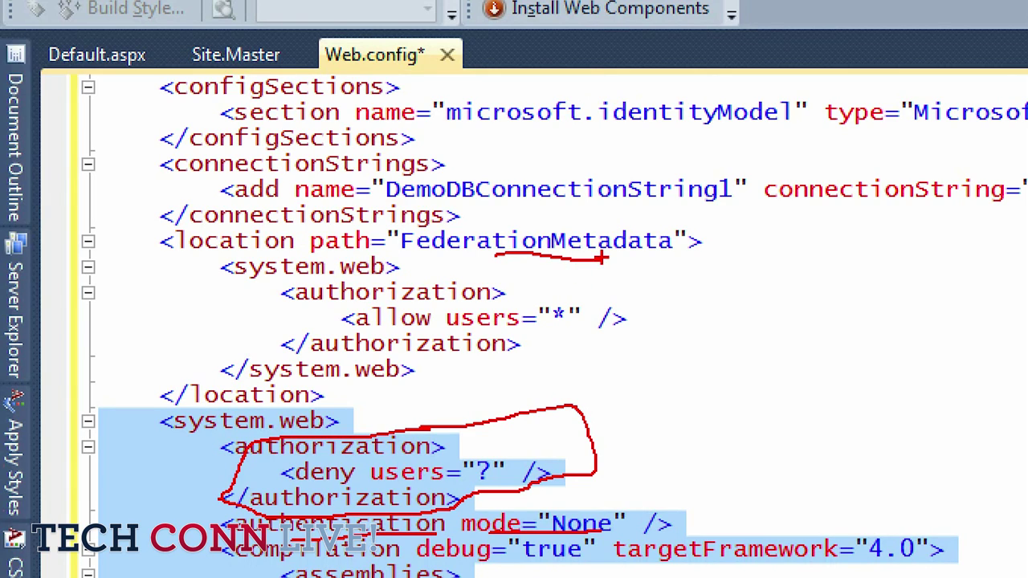
{"action": "left_click_drag", "start_coordinate": [550, 320], "coordinate": [589, 326]}
{"action": "scroll", "coordinate": [249, 255], "scroll_direction": "down", "scroll_amount": 7}
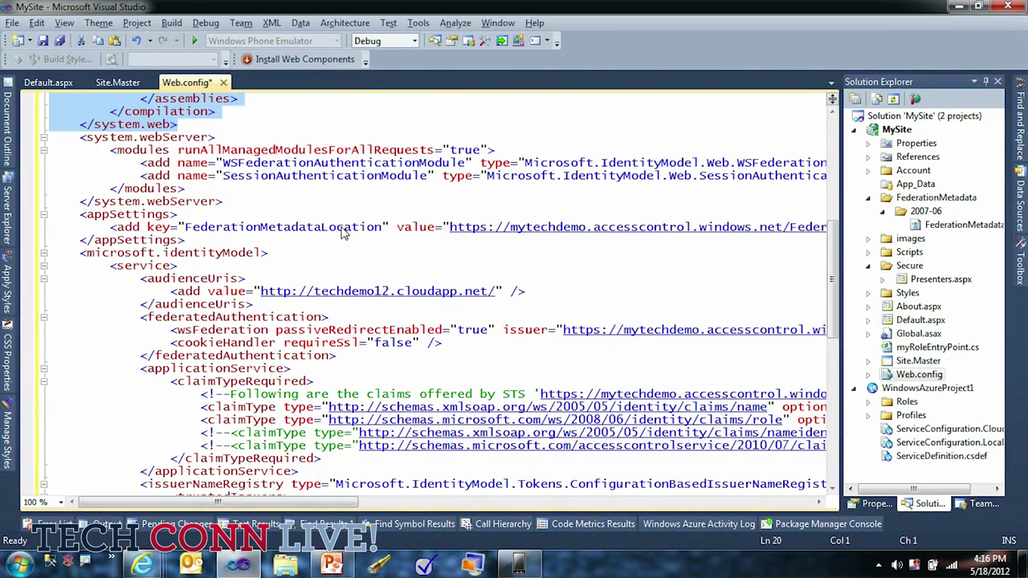
- Highlight identityModel in Web.config and expand the MySite project's References list
{"action": "scroll", "coordinate": [362, 209], "scroll_direction": "up", "scroll_amount": 8}
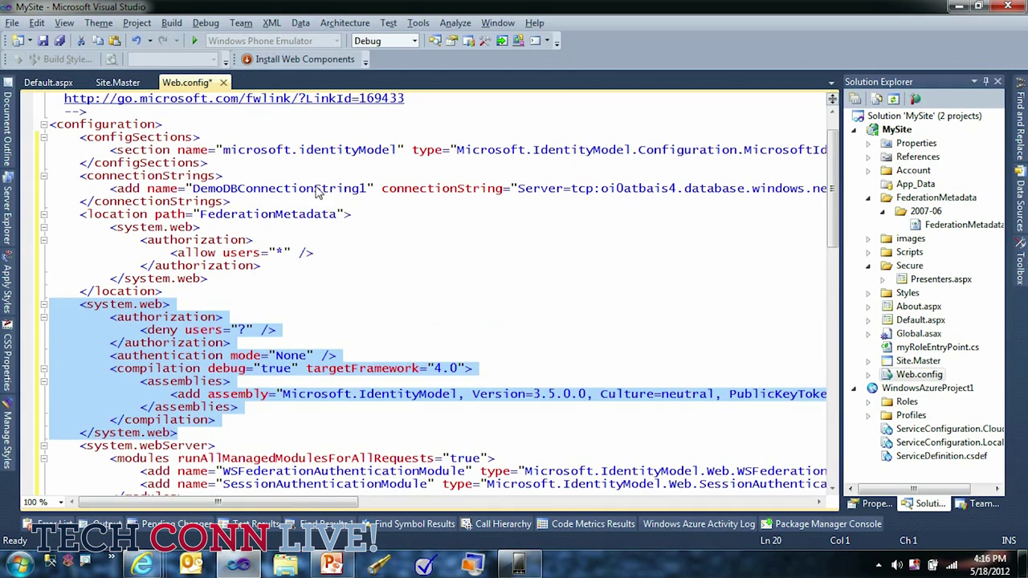
{"action": "double_click", "coordinate": [327, 151]}
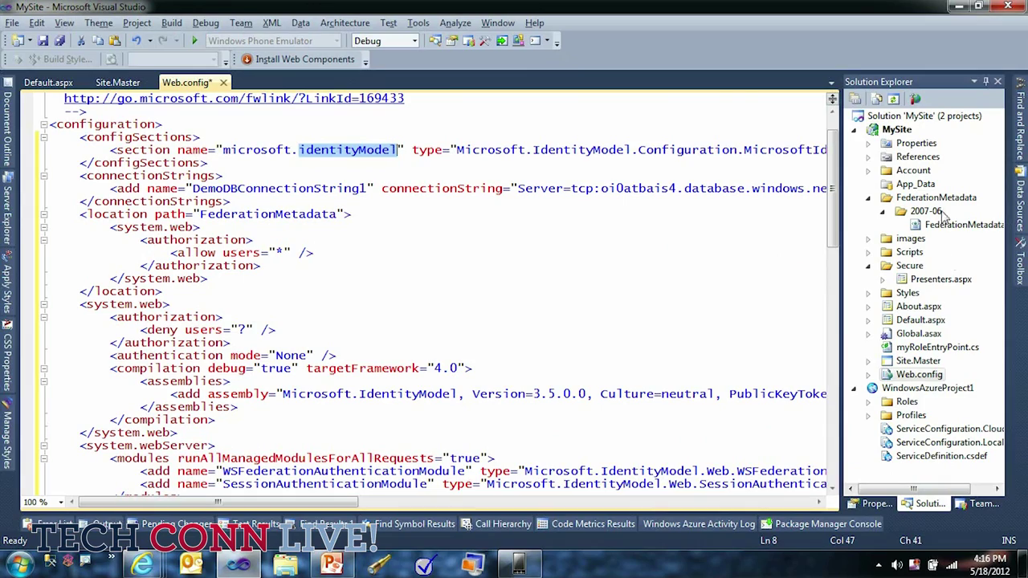
{"action": "left_click", "coordinate": [869, 157]}
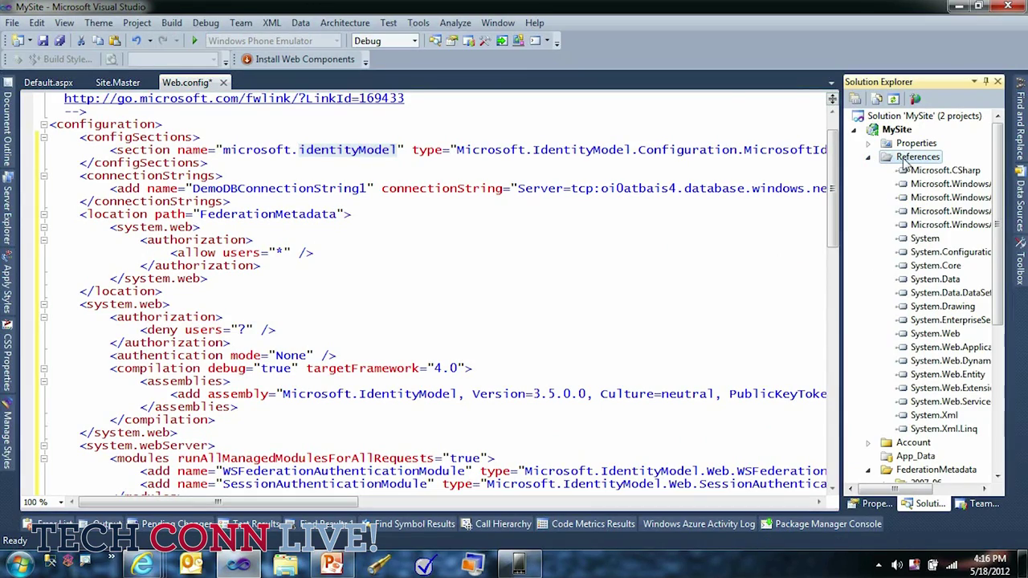
- Add Microsoft.IdentityModel from the .NET tab of Add Reference to MySite
{"action": "right_click", "coordinate": [916, 157]}
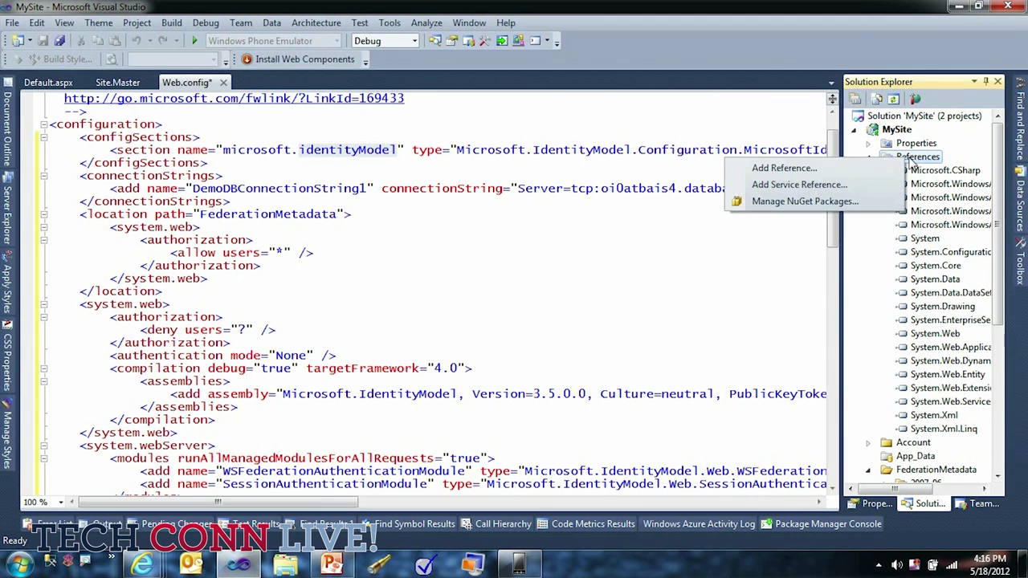
{"action": "left_click", "coordinate": [800, 171]}
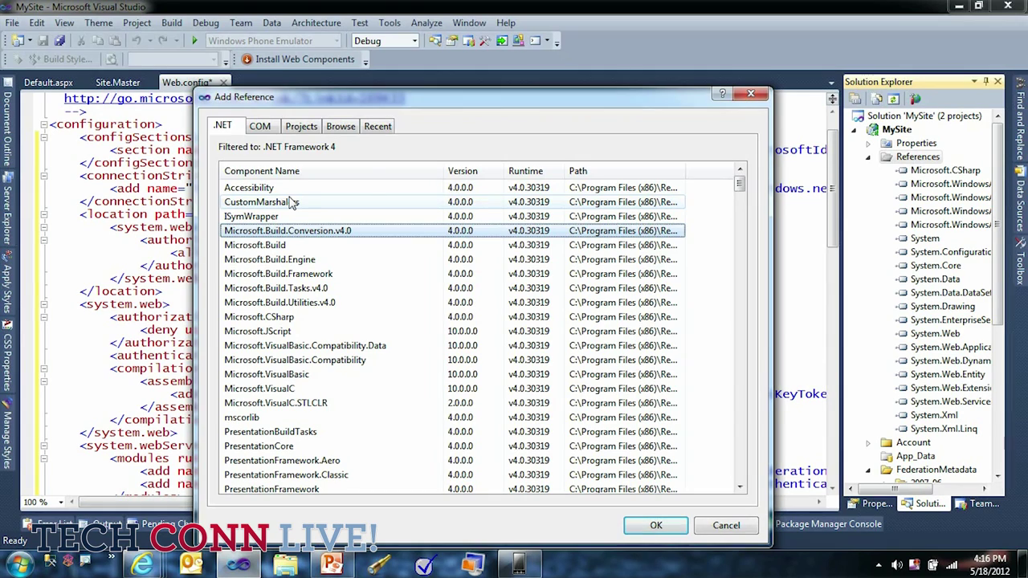
{"action": "key", "text": "Down"}
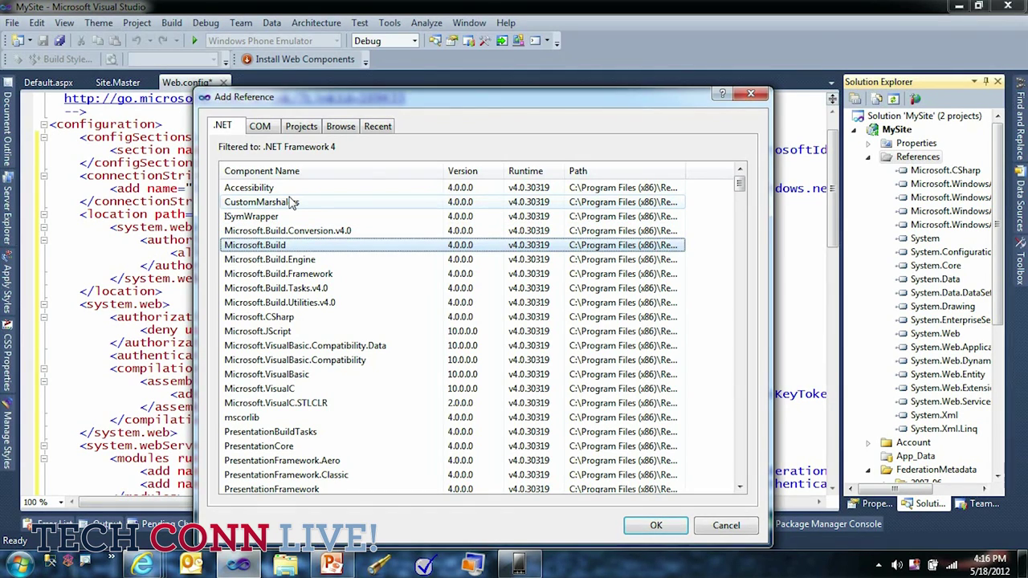
{"action": "key", "text": "Page_Down"}
{"action": "key", "text": "Page_Down"}
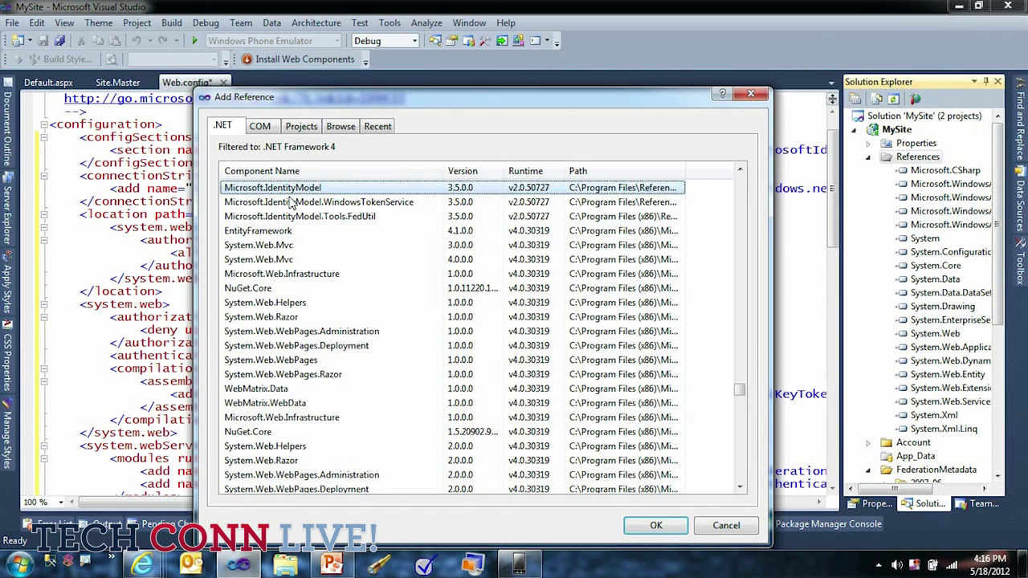
{"action": "double_click", "coordinate": [310, 190]}
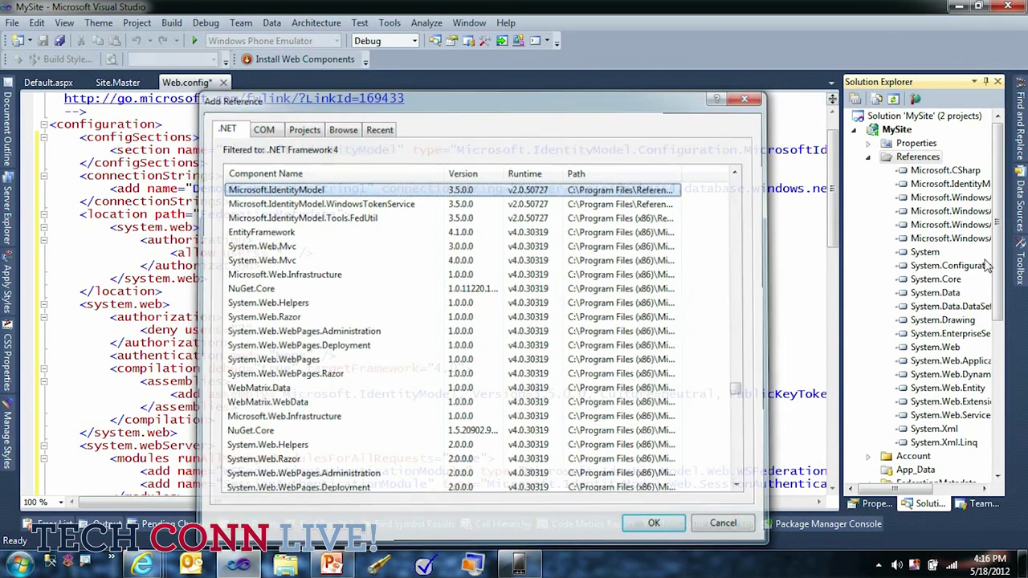
- Set the Microsoft.IdentityModel reference's Copy Local property to True
{"action": "right_click", "coordinate": [929, 184]}
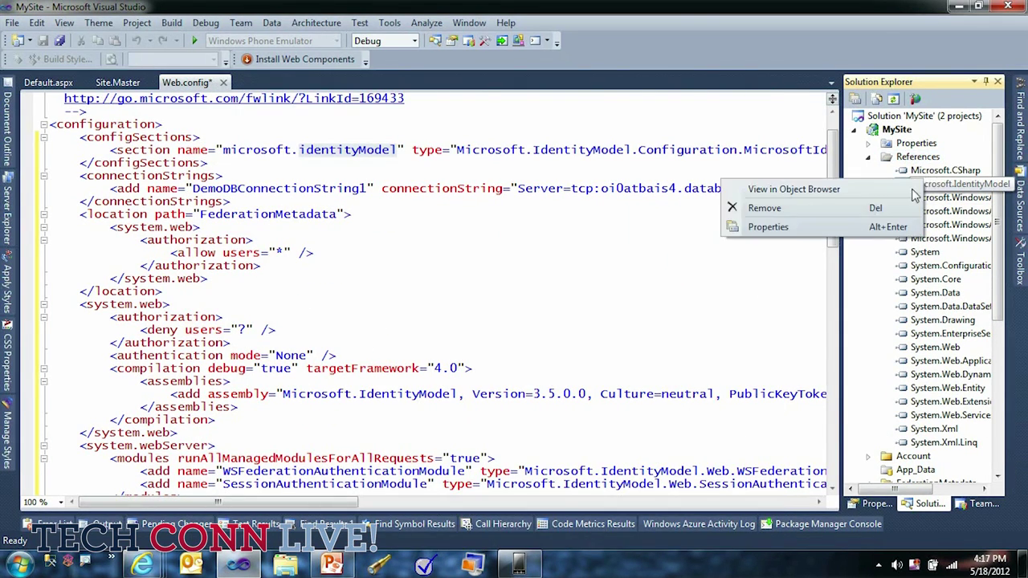
{"action": "left_click", "coordinate": [874, 227]}
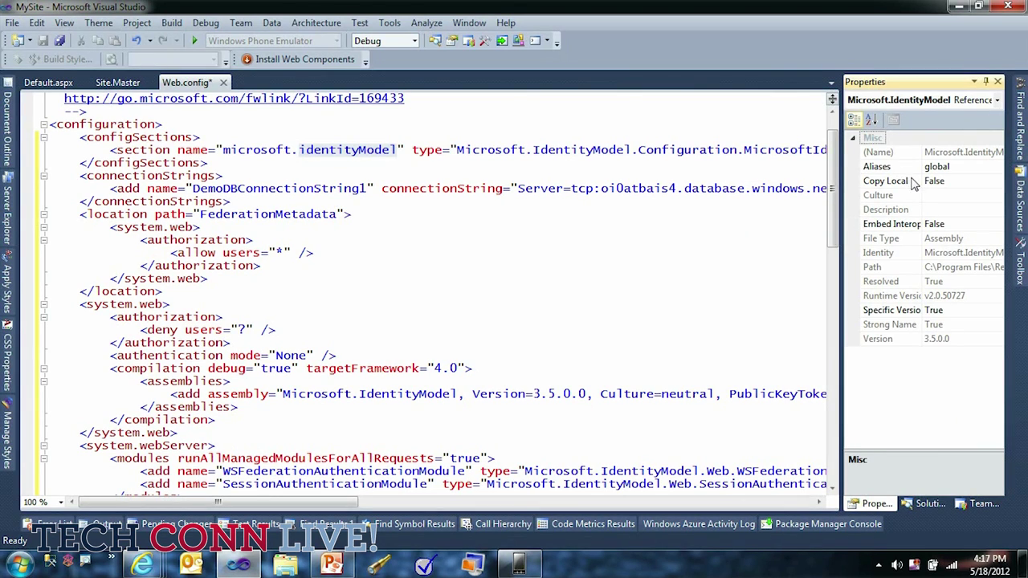
{"action": "double_click", "coordinate": [905, 186]}
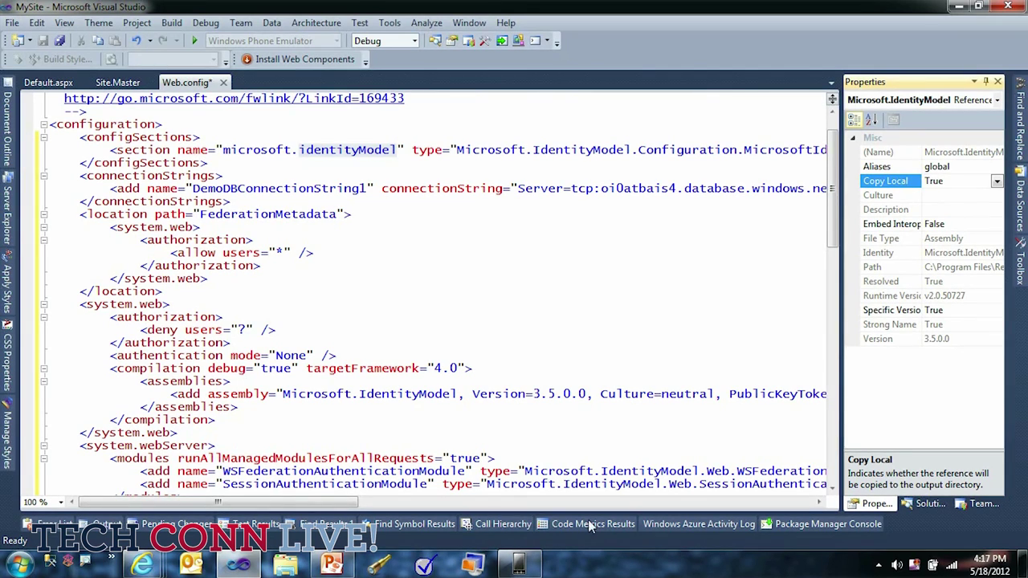
- Return to the Web.config code and bring the Solution Explorer file tree back into view
{"action": "left_click", "coordinate": [347, 461]}
{"action": "left_click", "coordinate": [584, 283]}
{"action": "left_click", "coordinate": [928, 504]}
{"action": "left_click", "coordinate": [586, 384]}
{"action": "scroll", "coordinate": [382, 319], "scroll_direction": "down", "scroll_amount": 4}
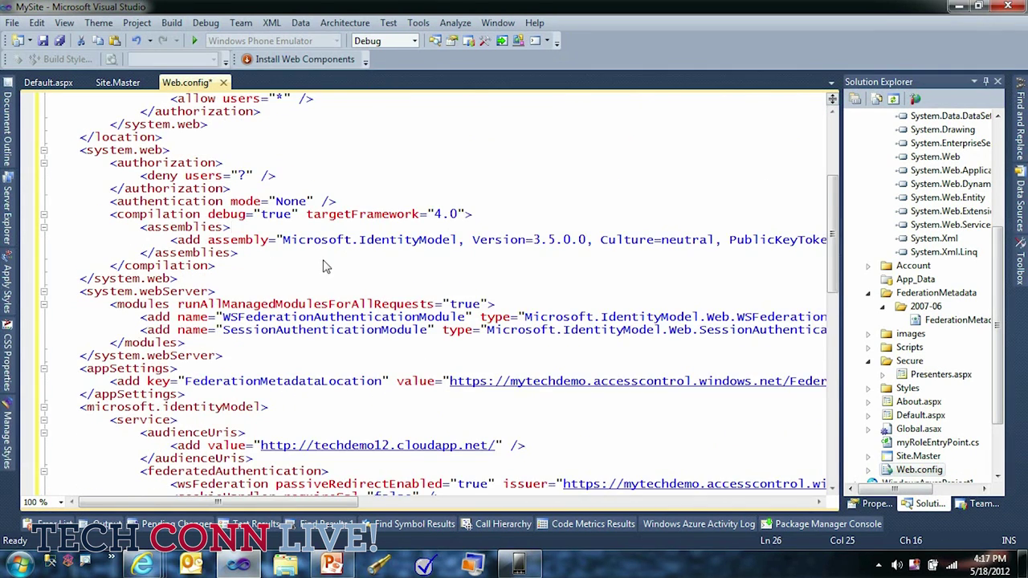
- Move the issuer attribute in Web.config onto its own line
{"action": "scroll", "coordinate": [325, 266], "scroll_direction": "down", "scroll_amount": 2}
{"action": "scroll", "coordinate": [257, 265], "scroll_direction": "down", "scroll_amount": 2}
{"action": "left_click", "coordinate": [293, 238]}
{"action": "double_click", "coordinate": [292, 233]}
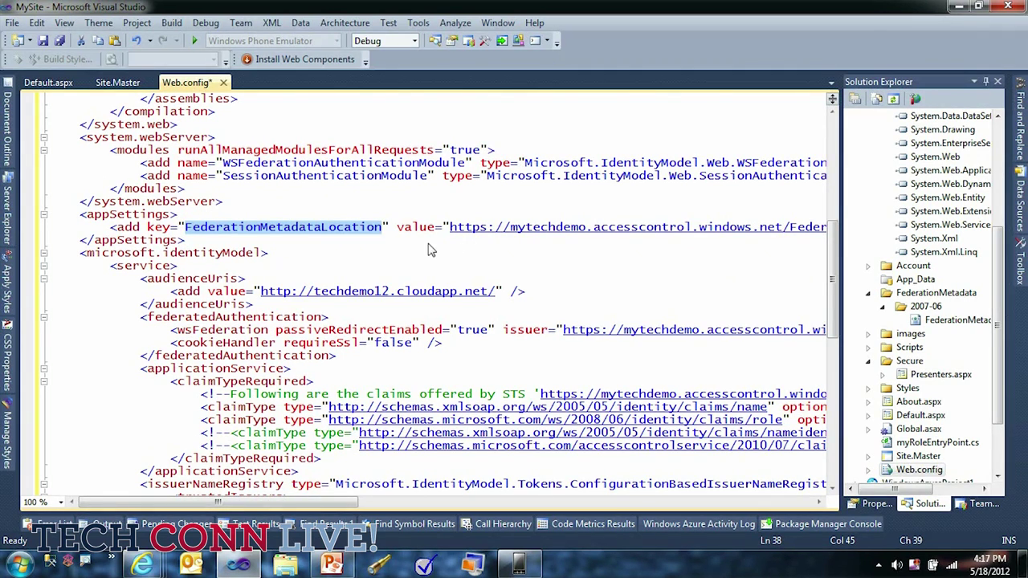
{"action": "left_click", "coordinate": [504, 333]}
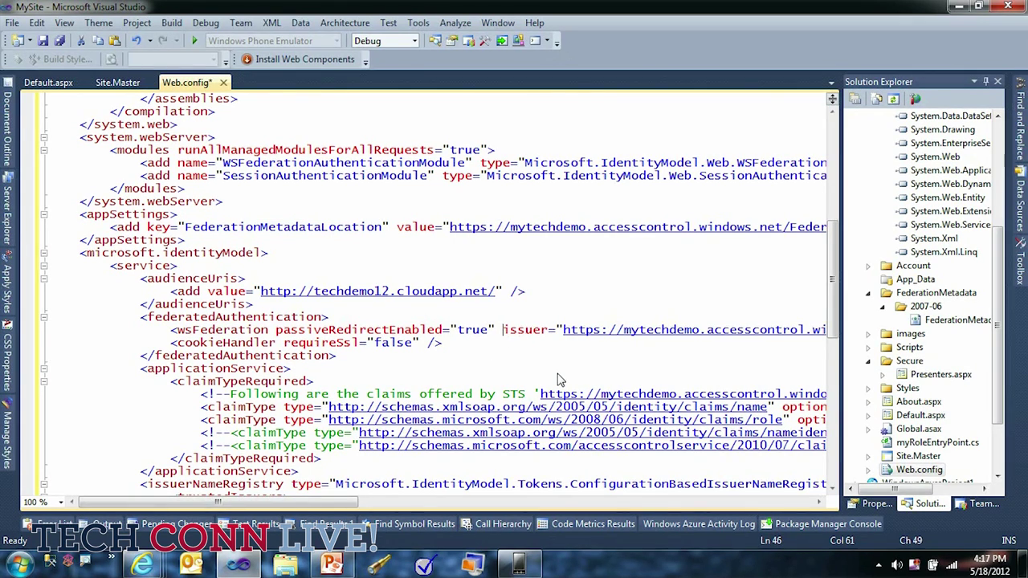
{"action": "key", "text": "Return"}
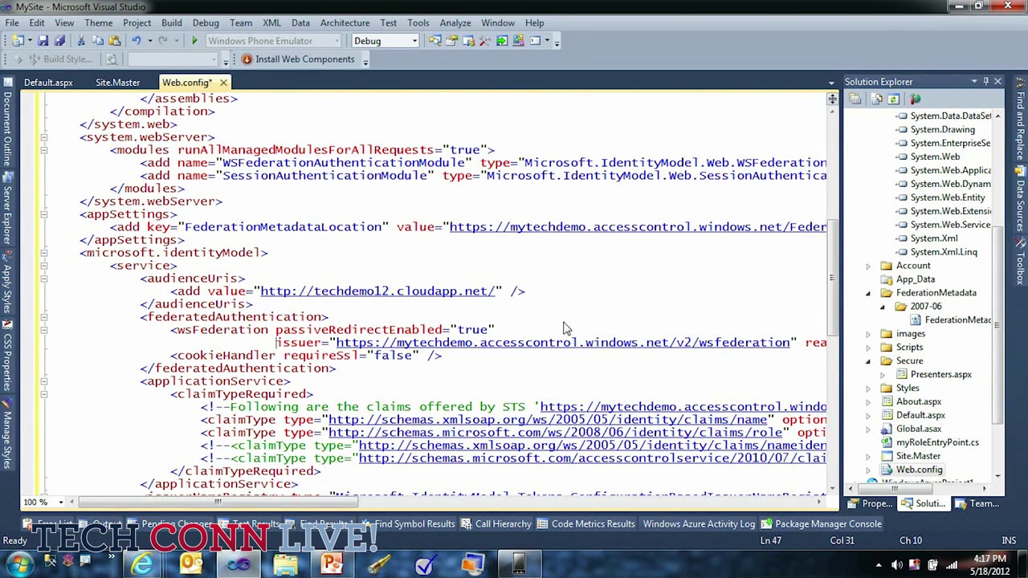
- Insert a blank line above the authorization block in system.web
{"action": "scroll", "coordinate": [464, 336], "scroll_direction": "down", "scroll_amount": 2}
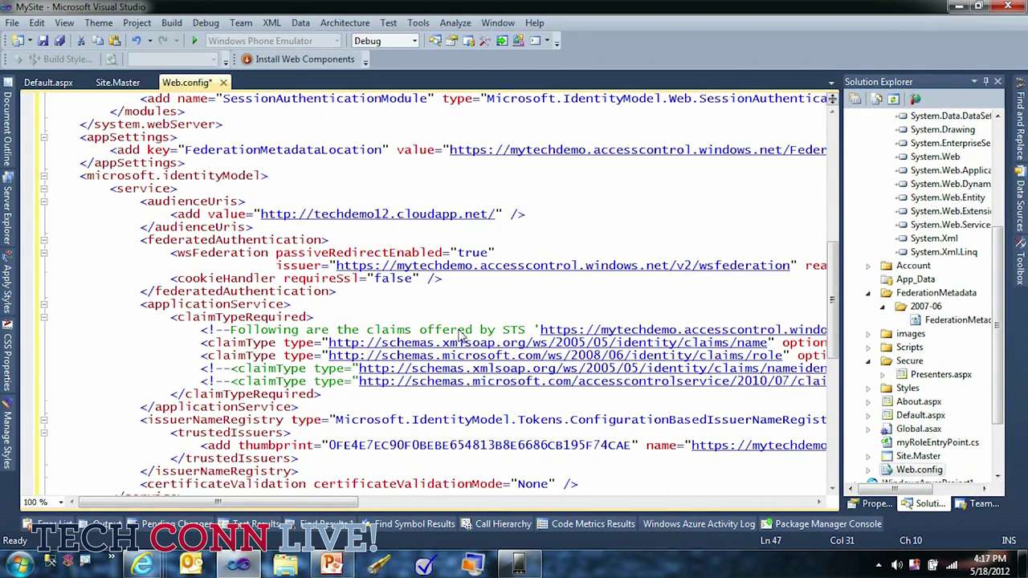
{"action": "scroll", "coordinate": [408, 306], "scroll_direction": "up", "scroll_amount": 9}
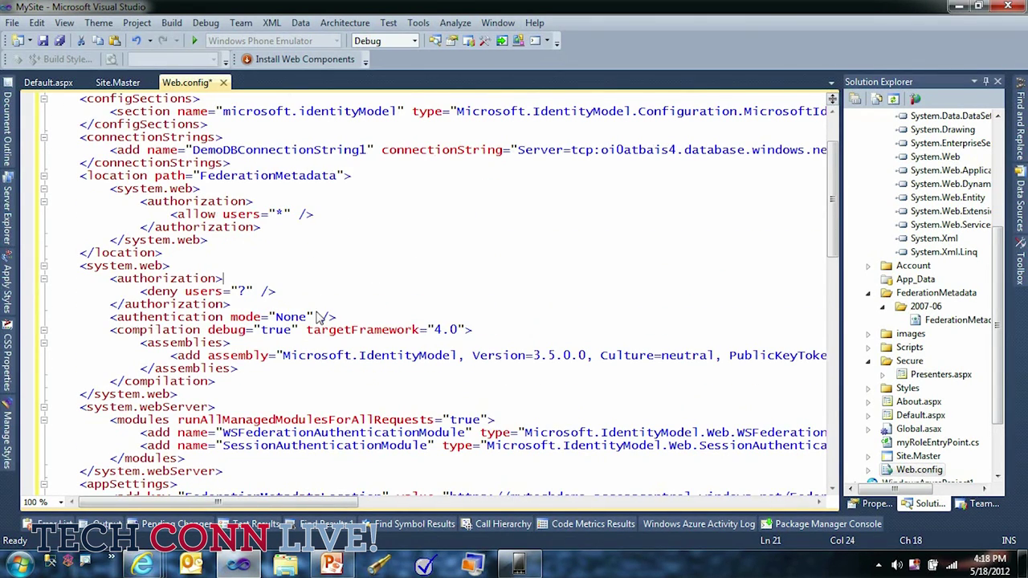
{"action": "key", "text": "ctrl+Return"}
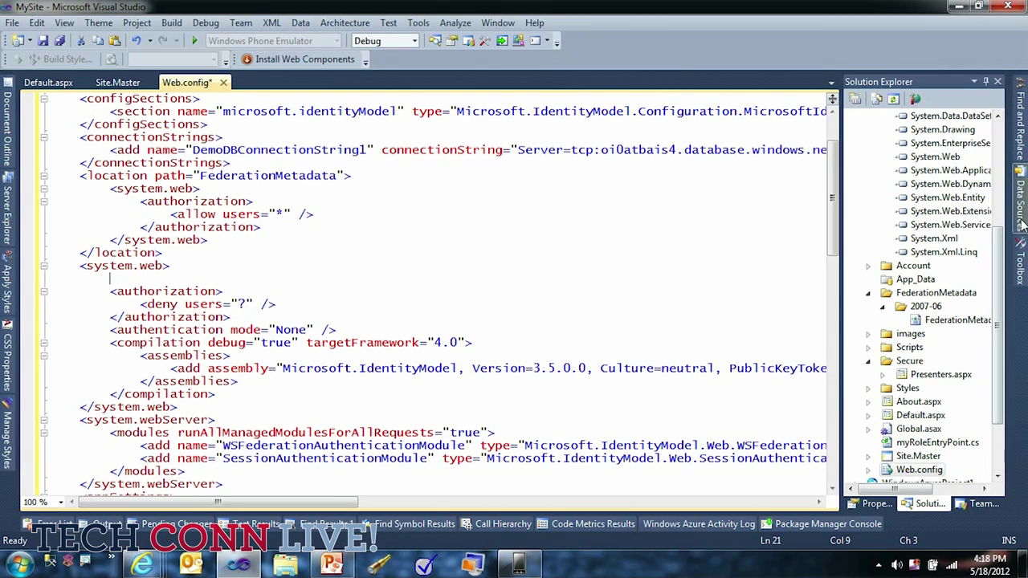
- Insert the '2.0 - Hack to work without SSL' snippet into system.web and fix its indentation
{"action": "mouse_move", "coordinate": [1022, 257]}
{"action": "left_click_drag", "start_coordinate": [894, 213], "coordinate": [423, 287]}
{"action": "left_click", "coordinate": [213, 293]}
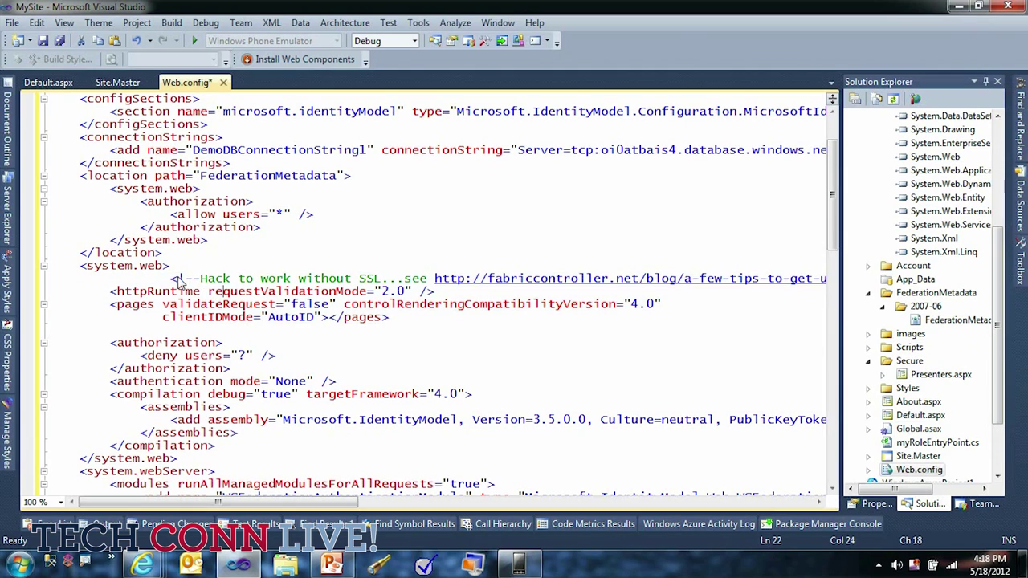
{"action": "key", "text": "BackSpace"}
{"action": "key", "text": "BackSpace"}
{"action": "key", "text": "BackSpace"}
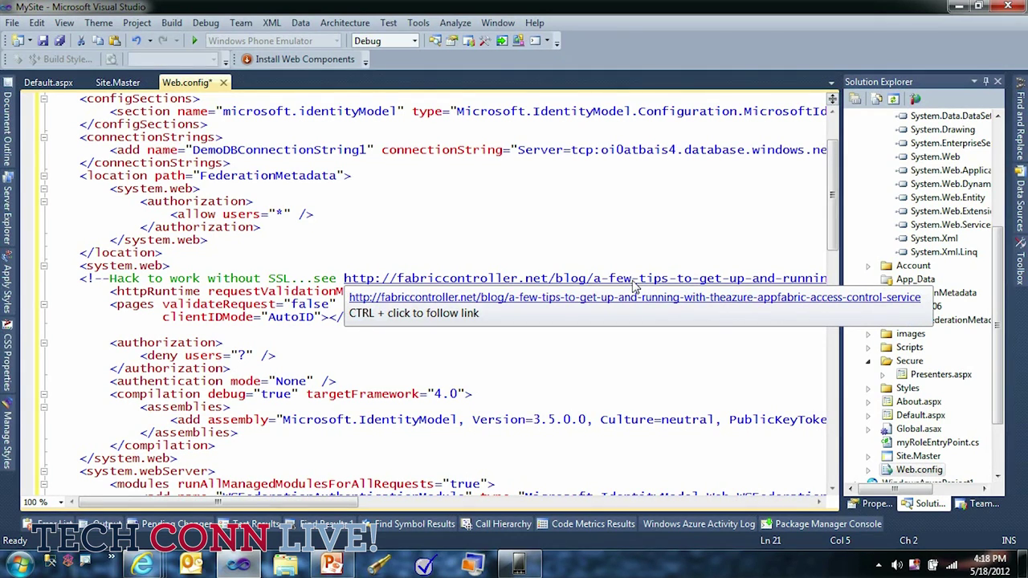
- Go below the pages settings and briefly search Web.config for benkodb
{"action": "left_click", "coordinate": [354, 330]}
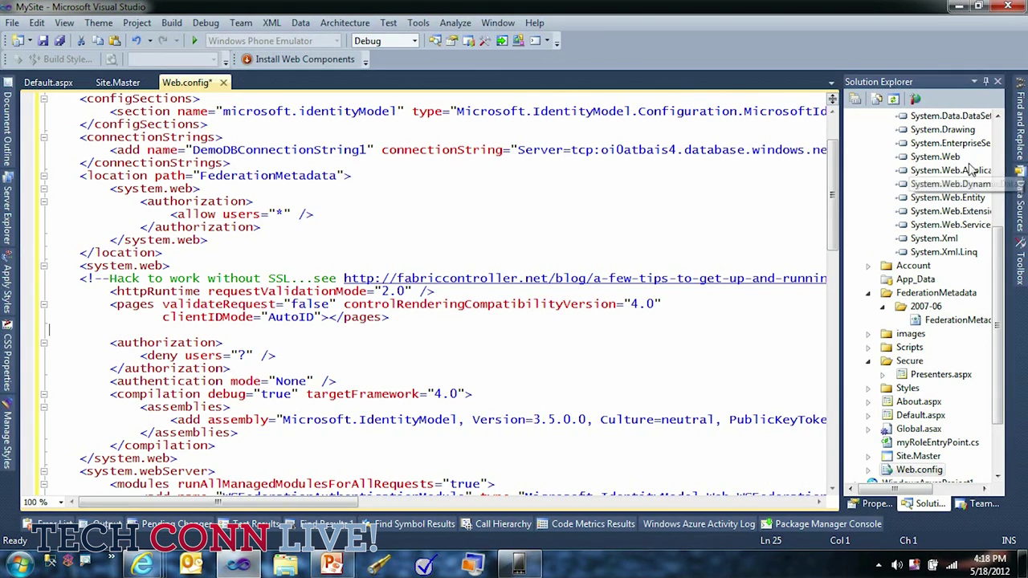
{"action": "key", "text": "ctrl+f"}
{"action": "left_click", "coordinate": [586, 167]}
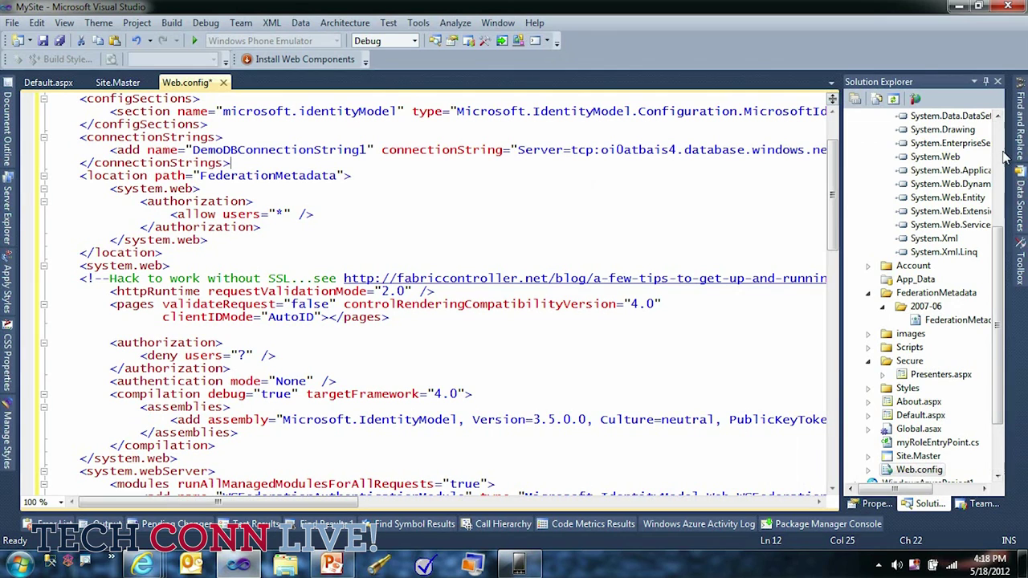
{"action": "scroll", "coordinate": [1003, 157], "scroll_direction": "up", "scroll_amount": 10}
- Publish MySite with the psfdDemo2 - Production profile, entering and saving the deployment password
{"action": "left_click", "coordinate": [868, 156]}
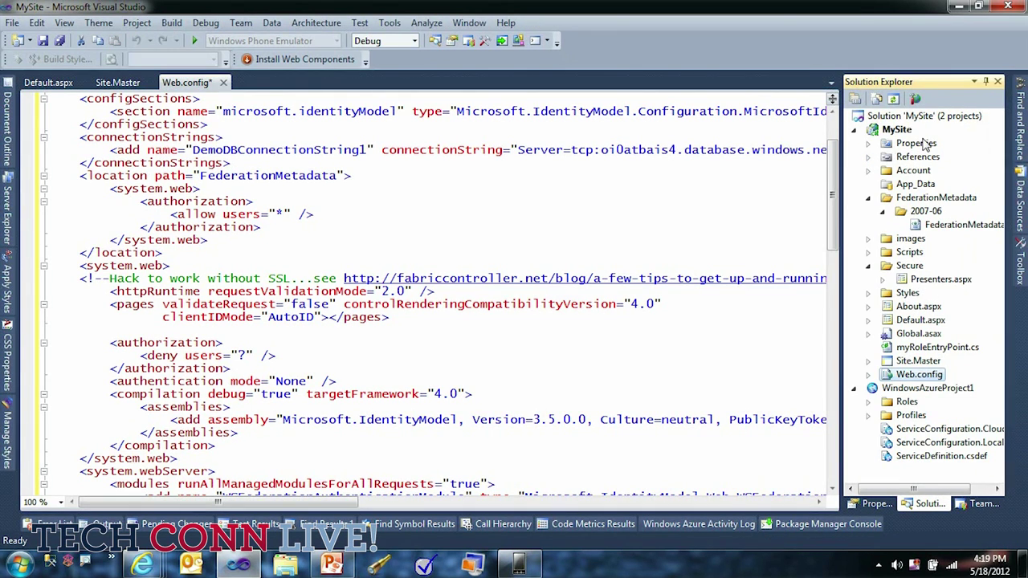
{"action": "right_click", "coordinate": [898, 130]}
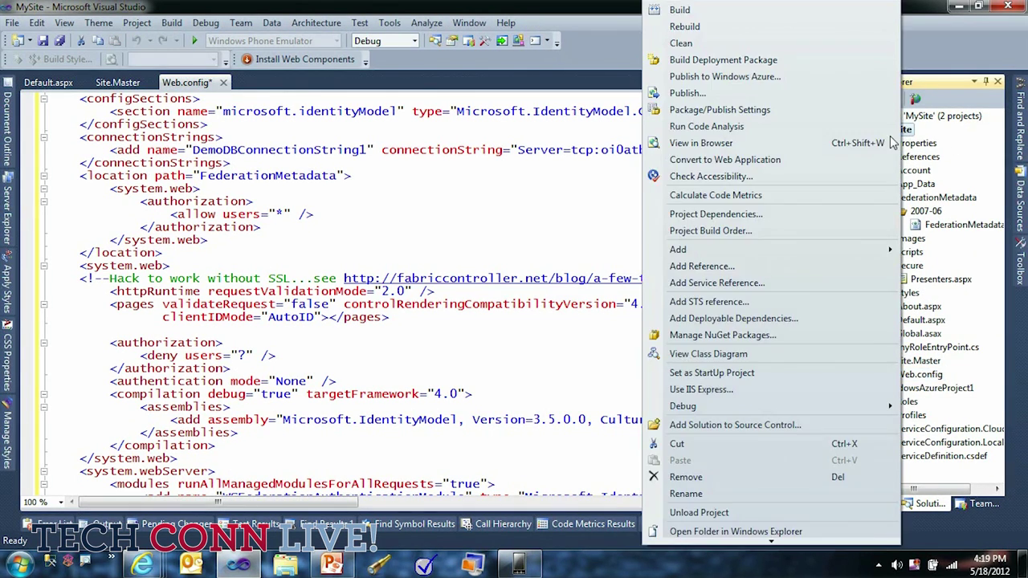
{"action": "left_click", "coordinate": [790, 98]}
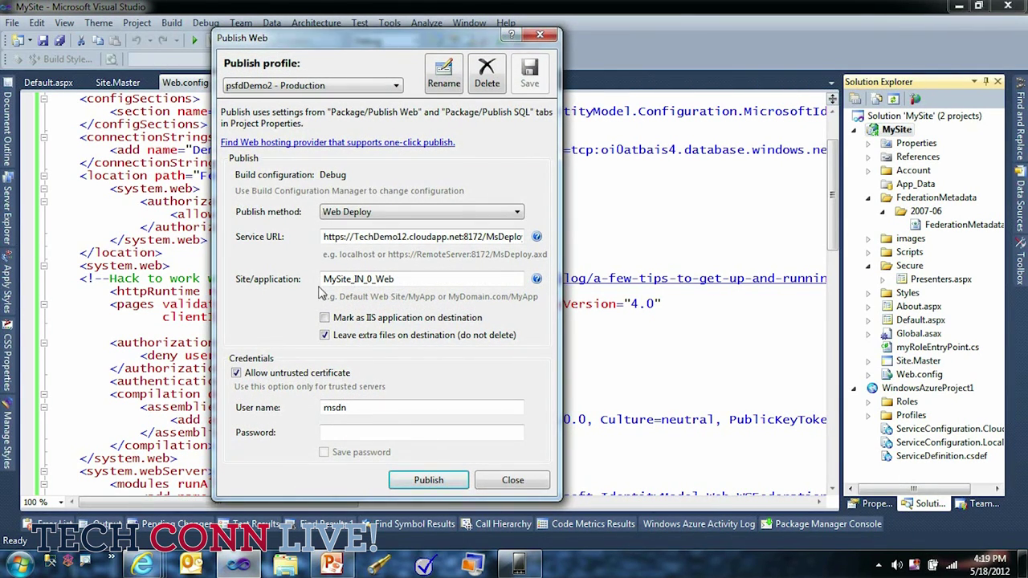
{"action": "left_click", "coordinate": [337, 432]}
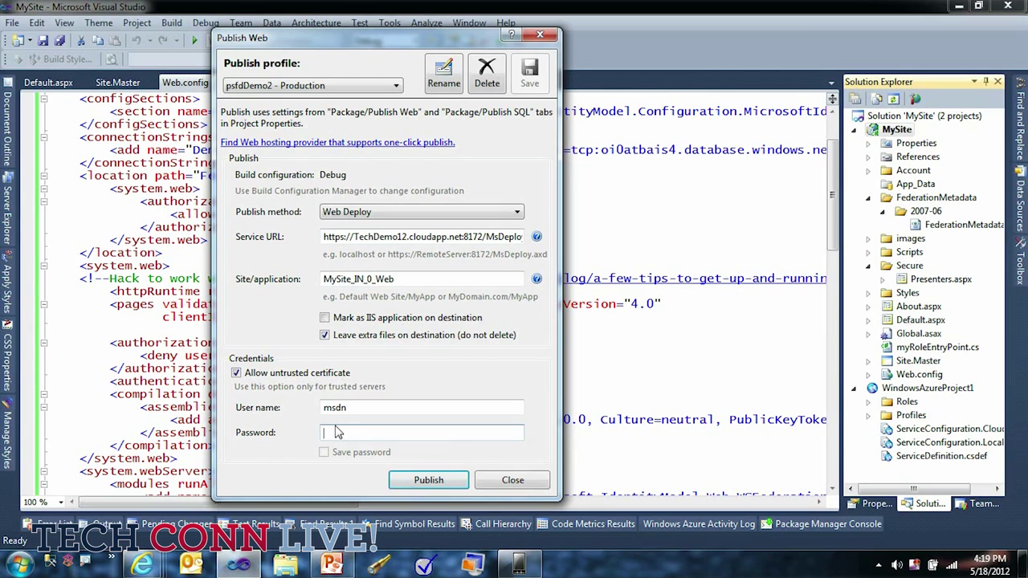
{"action": "type", "text": "p"}
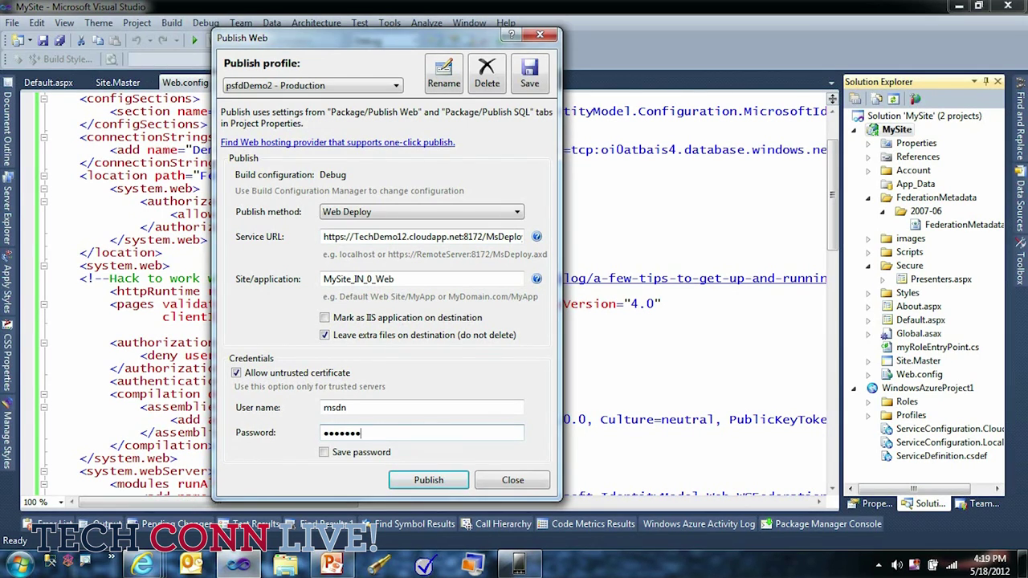
{"action": "left_click", "coordinate": [332, 454]}
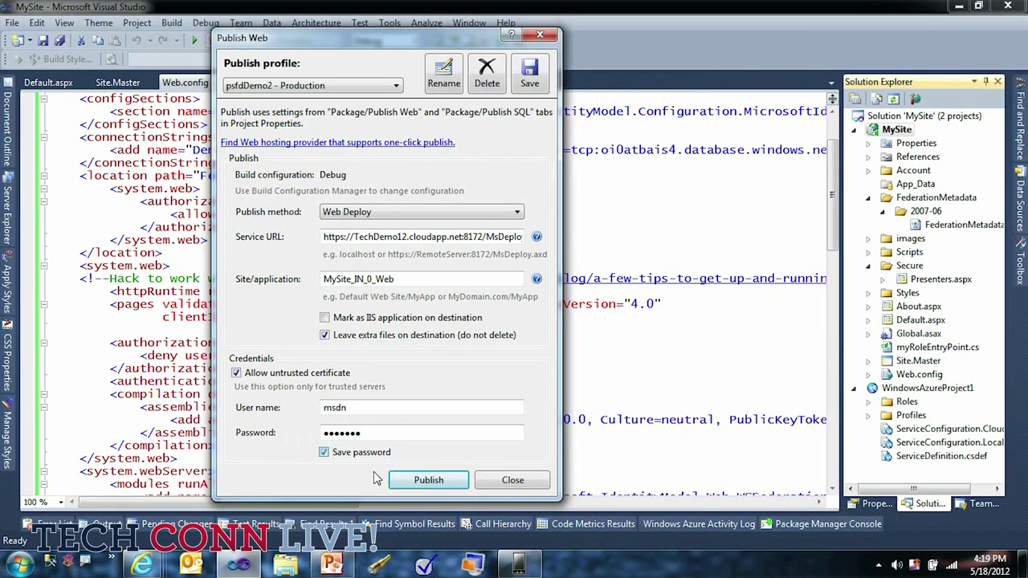
{"action": "left_click", "coordinate": [426, 479]}
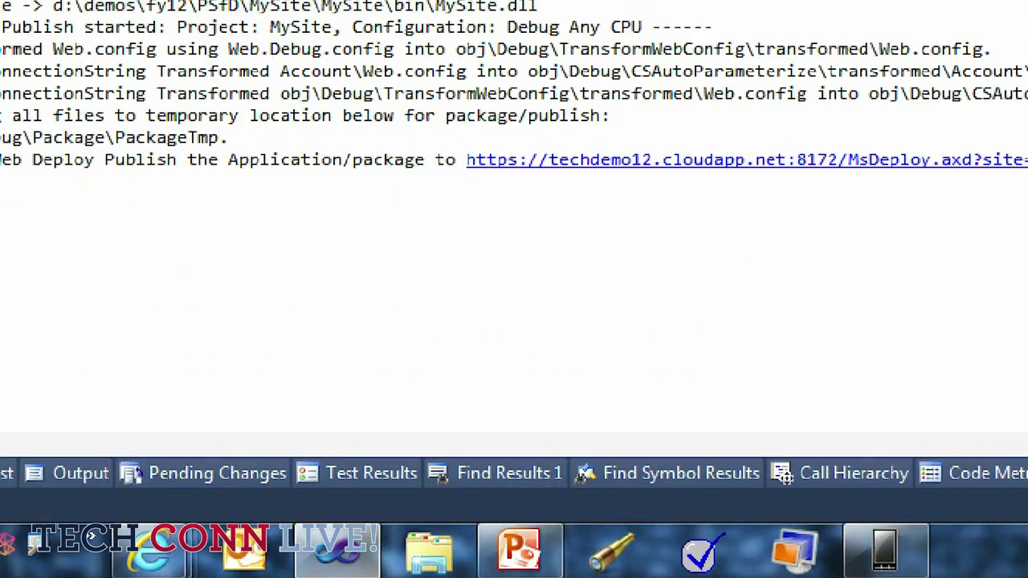
- Accept all four untrusted certificate warnings so the publish to techdemo12.cloudapp.net succeeds
{"action": "key", "text": "alt+Tab"}
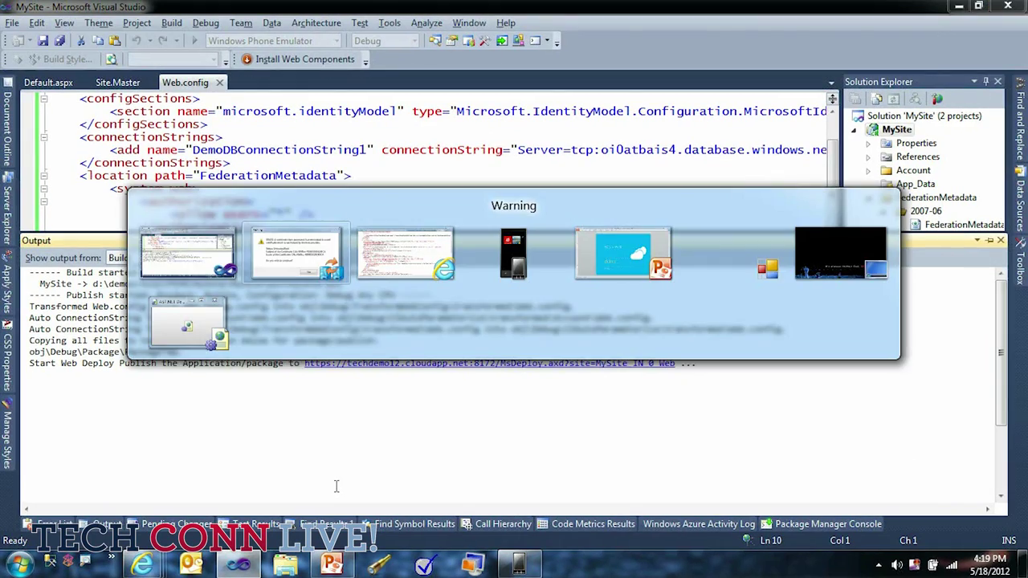
{"action": "left_click", "coordinate": [568, 367]}
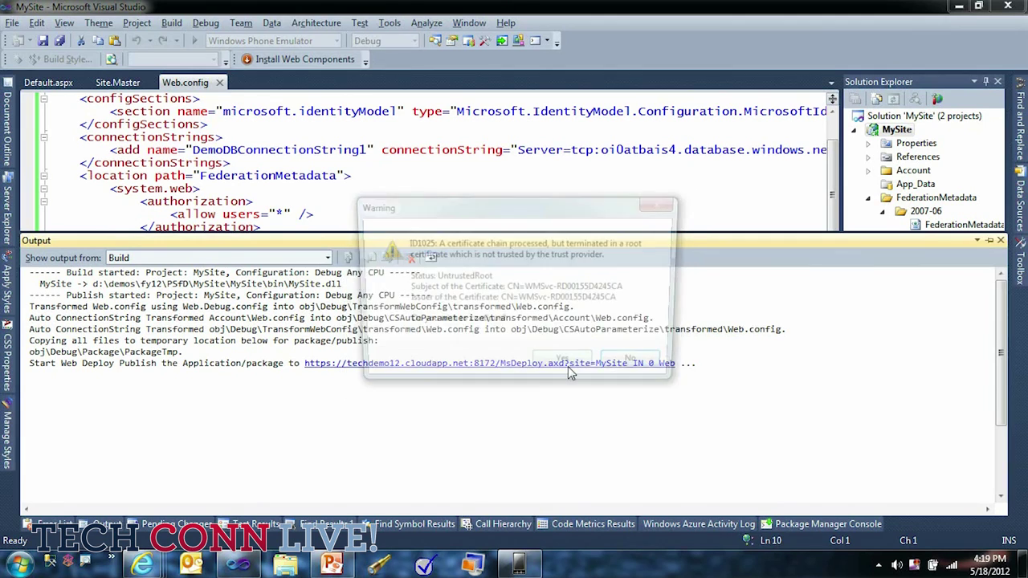
{"action": "left_click", "coordinate": [568, 366]}
{"action": "left_click", "coordinate": [568, 367]}
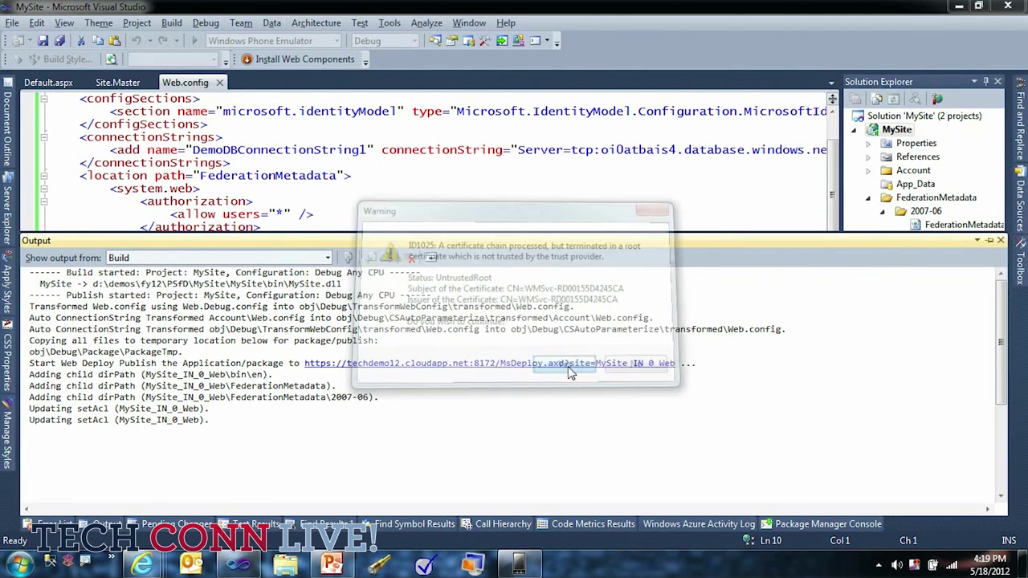
{"action": "left_click", "coordinate": [568, 366]}
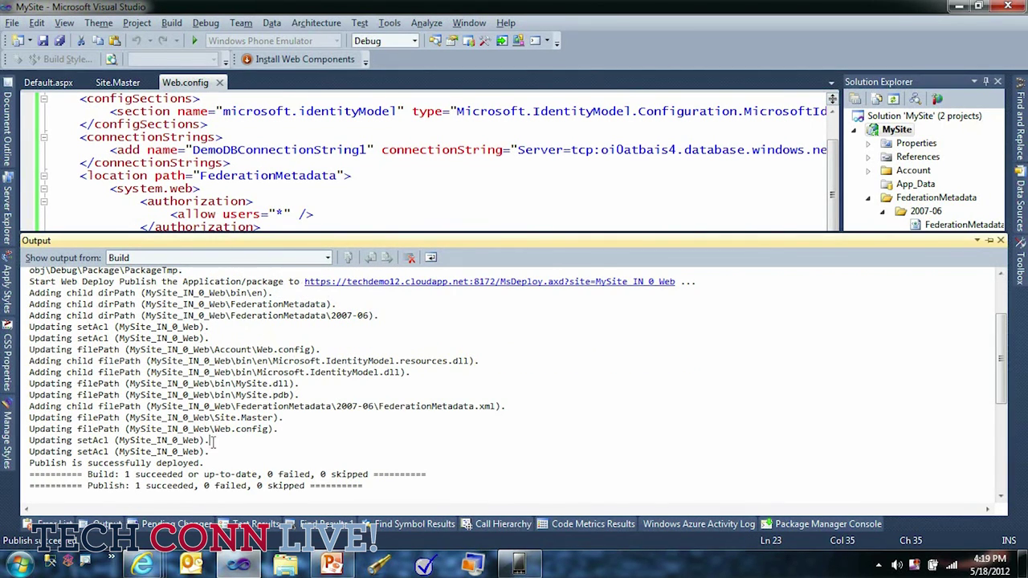
{"action": "scroll", "coordinate": [221, 446], "scroll_direction": "down", "scroll_amount": 2}
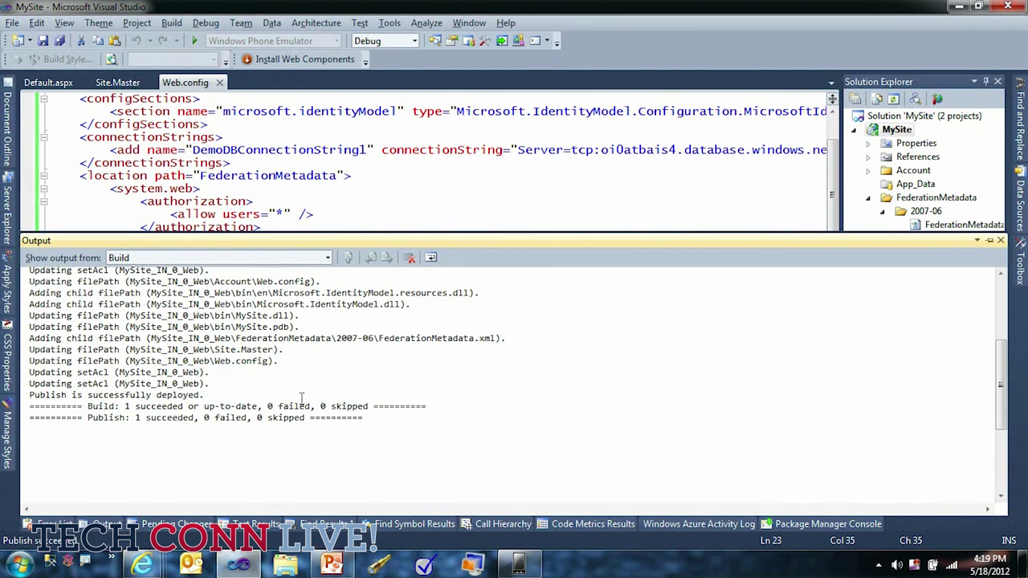
- Confirm the deployed site's Home page redirects to the TechDemo Sites sign-in, then open benkotips.com
{"action": "left_click", "coordinate": [142, 565]}
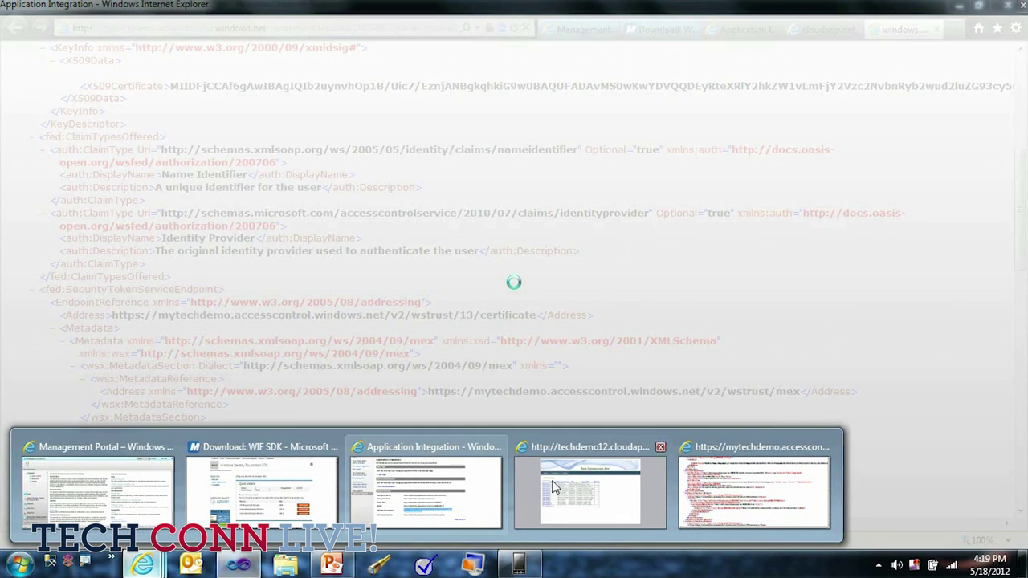
{"action": "left_click", "coordinate": [590, 491]}
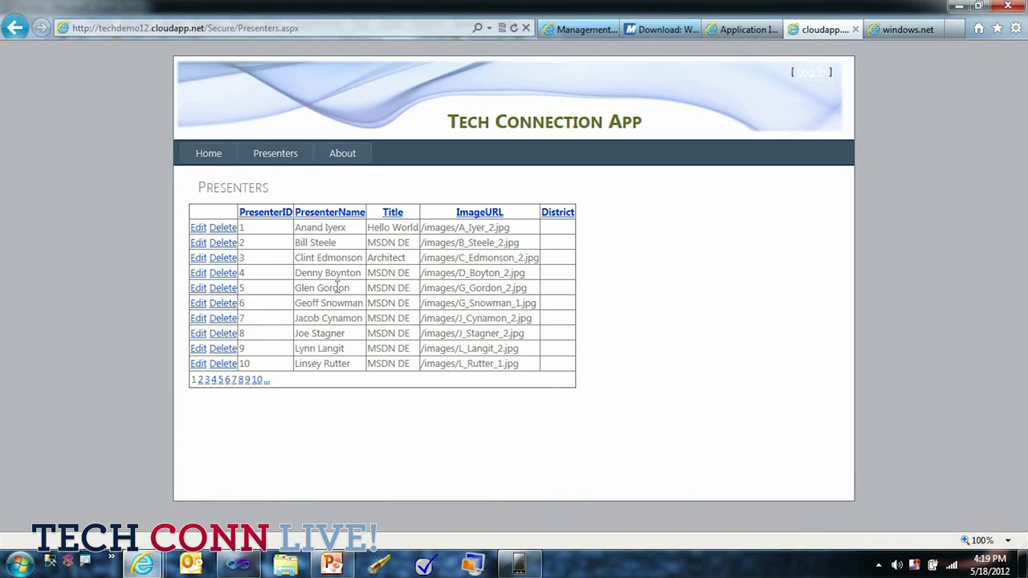
{"action": "left_click", "coordinate": [217, 162]}
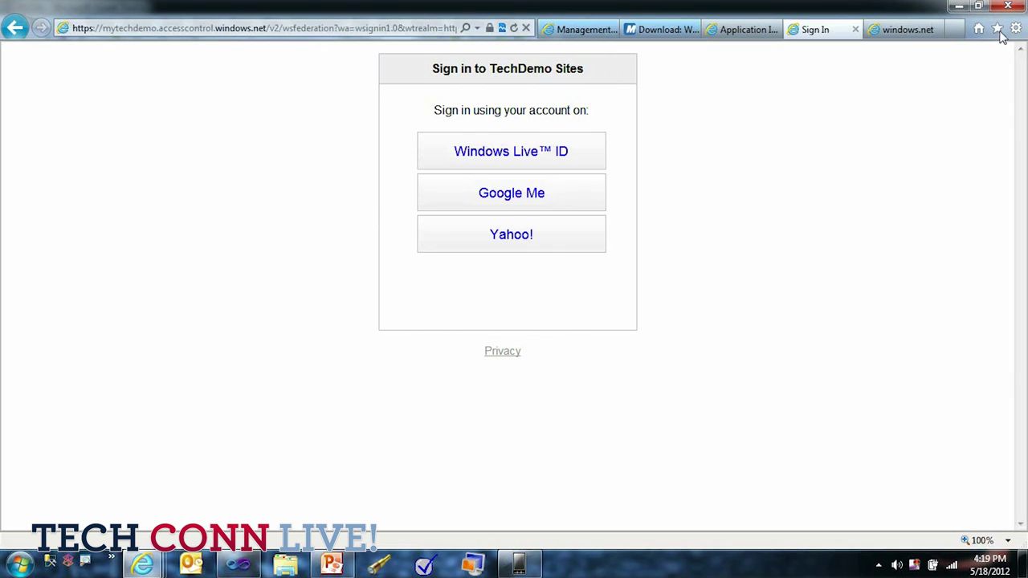
{"action": "left_click", "coordinate": [921, 35]}
{"action": "left_click", "coordinate": [979, 30]}
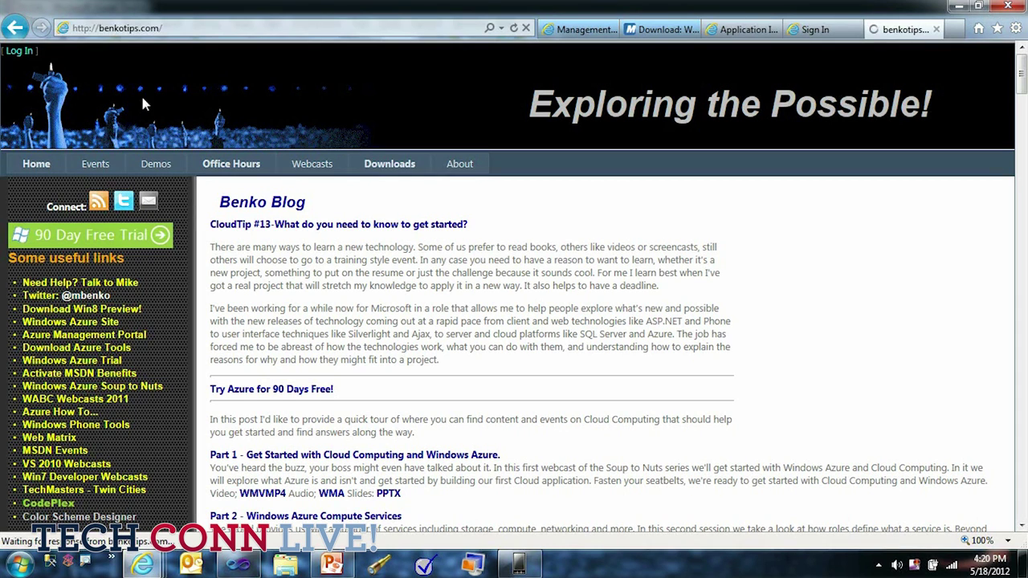
- Show the Sign in to BenkoTIPS page via Log In, then switch to the Application Integration tab
{"action": "left_click", "coordinate": [24, 53]}
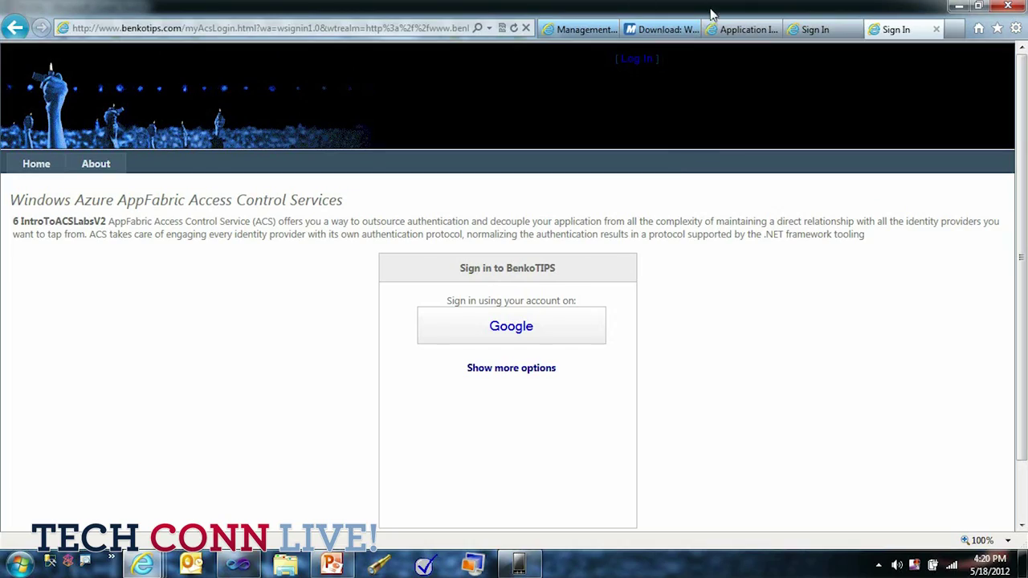
{"action": "left_click", "coordinate": [741, 29]}
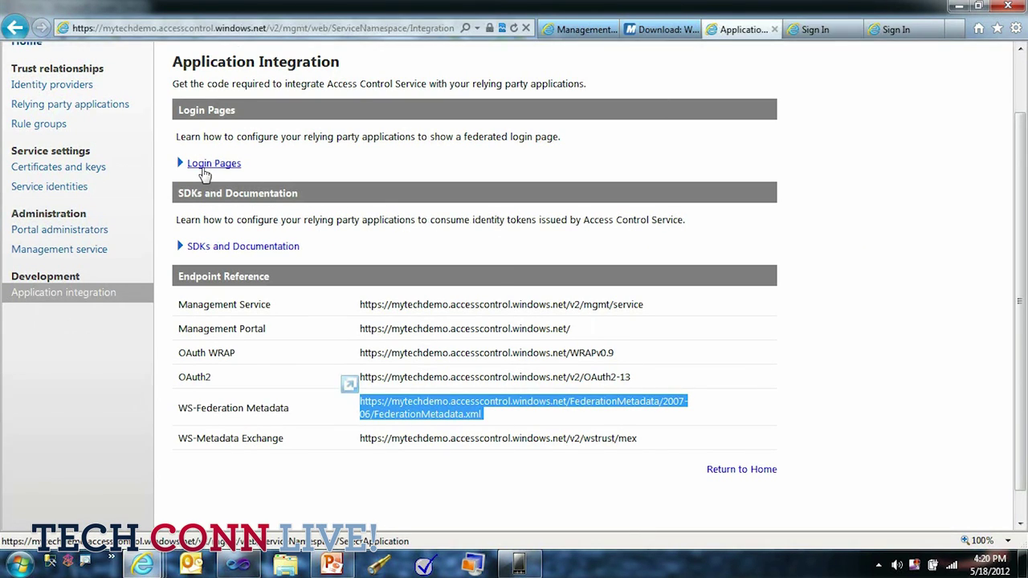
- Open the Login Pages integration details for TechDemo Sites in ACS
{"action": "left_click", "coordinate": [210, 164]}
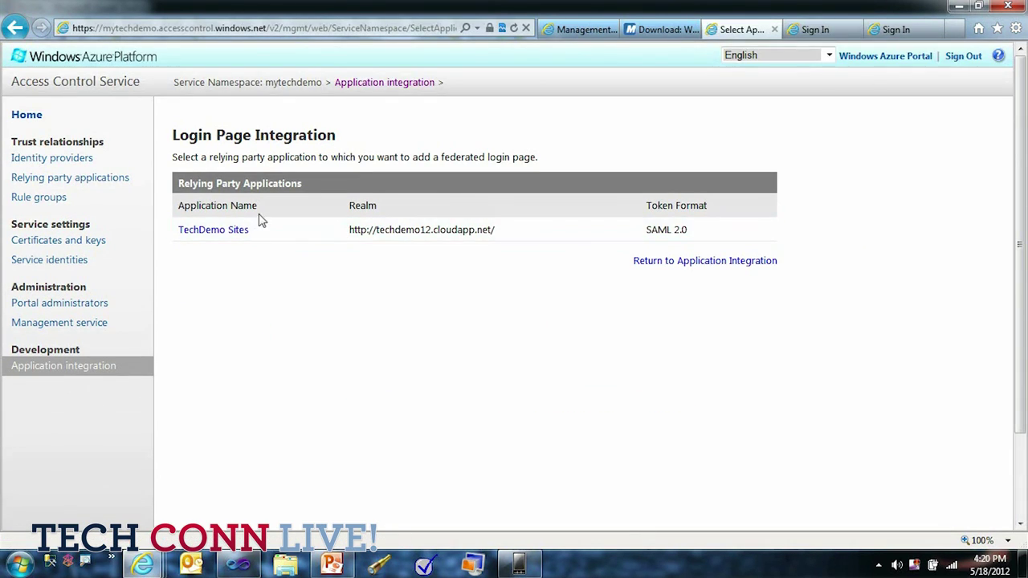
{"action": "left_click", "coordinate": [235, 232]}
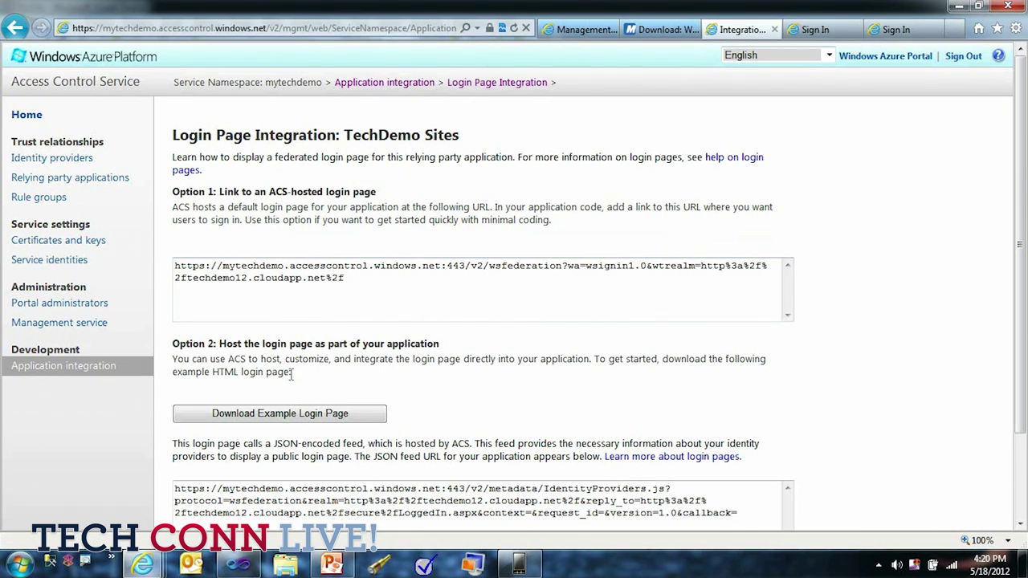
{"action": "scroll", "coordinate": [292, 376], "scroll_direction": "down", "scroll_amount": 3}
- Minimize Visual Studio and download the example HTML login page from ACS
{"action": "left_click", "coordinate": [238, 565]}
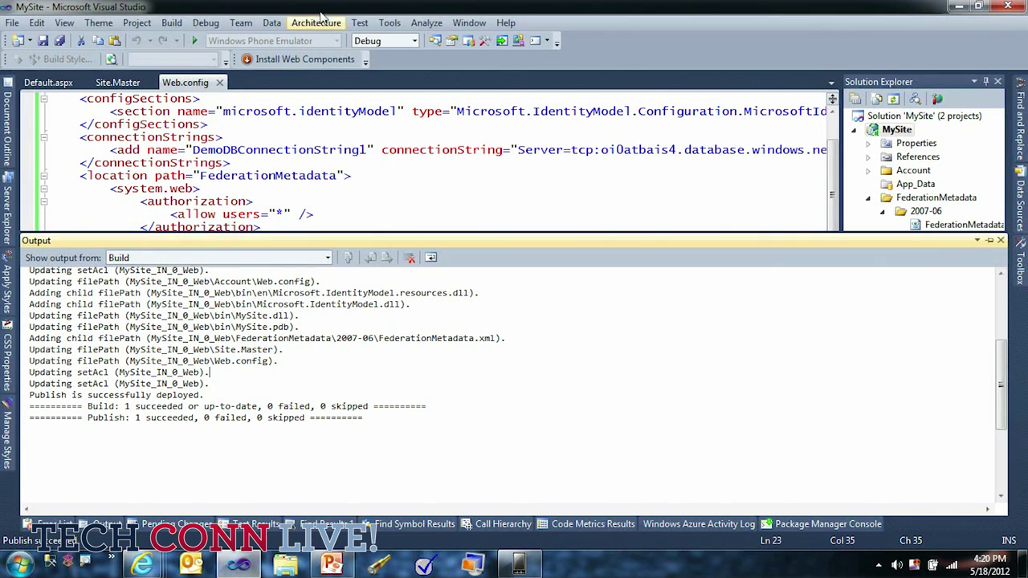
{"action": "left_click", "coordinate": [191, 91]}
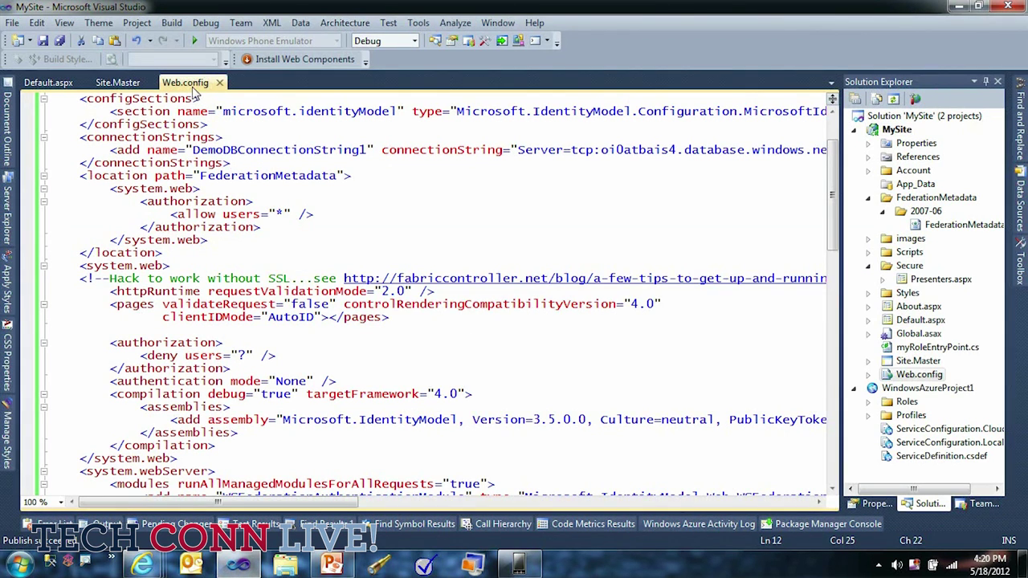
{"action": "right_click", "coordinate": [193, 87]}
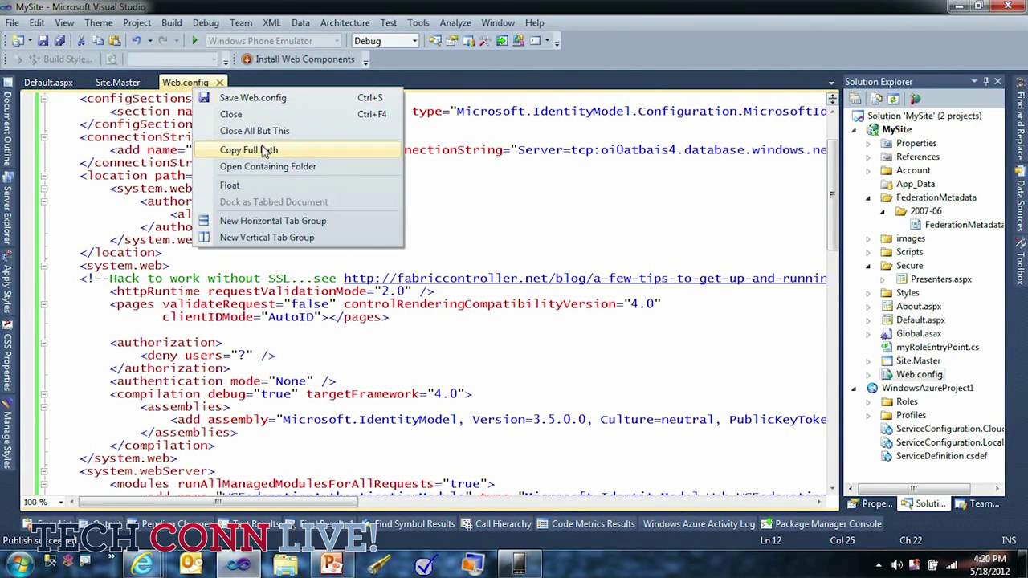
{"action": "left_click", "coordinate": [262, 153]}
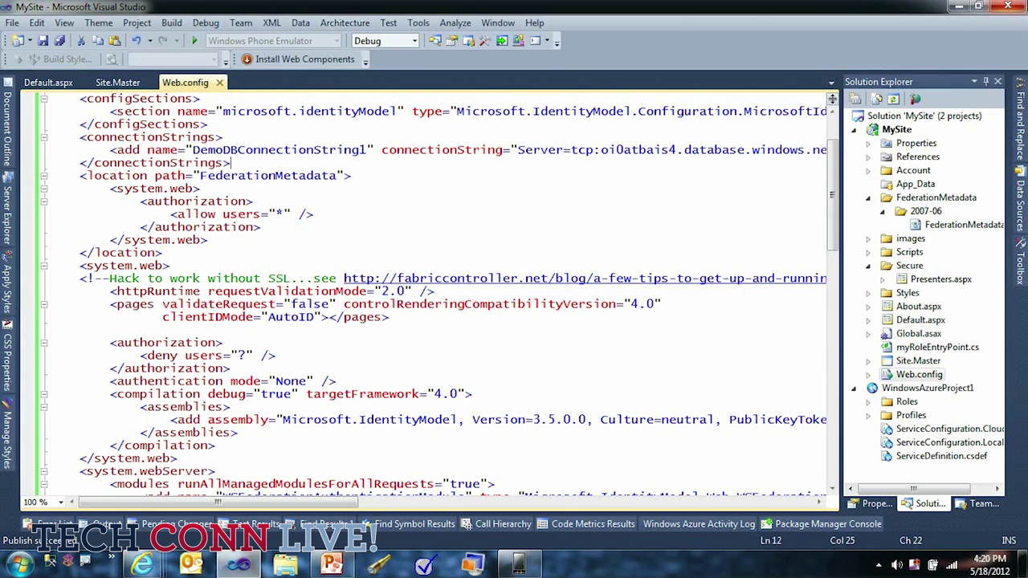
{"action": "left_click", "coordinate": [959, 5]}
{"action": "left_click", "coordinate": [307, 305]}
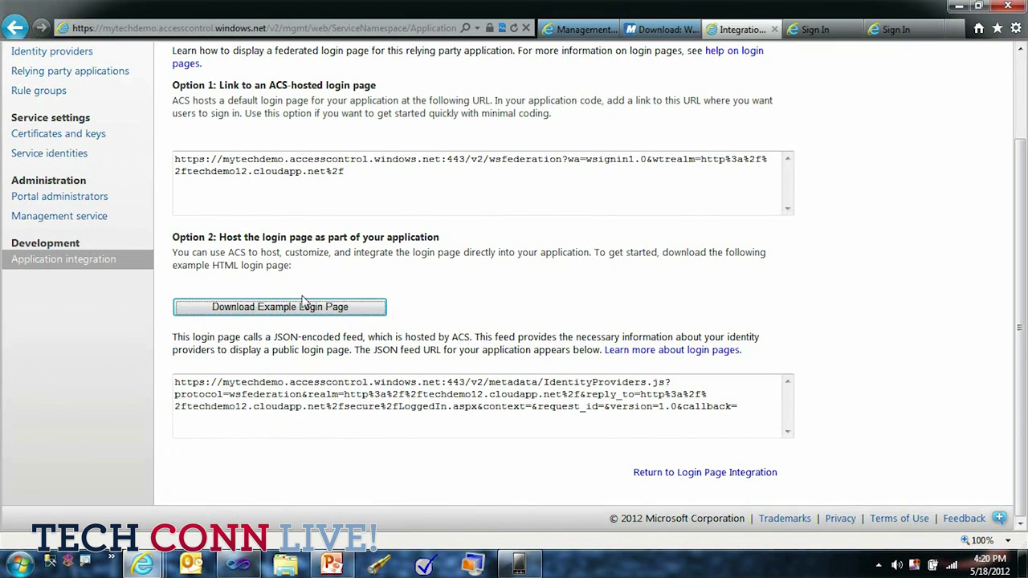
- Save the example login page as MyLogin.html in the MySite project folder and close the download bar
{"action": "left_click", "coordinate": [785, 533]}
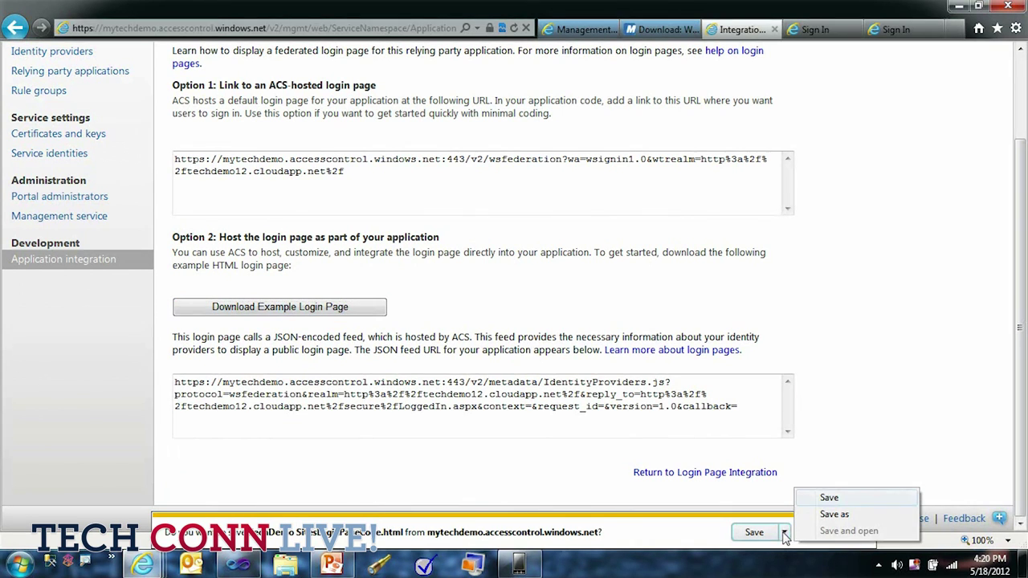
{"action": "left_click", "coordinate": [834, 514]}
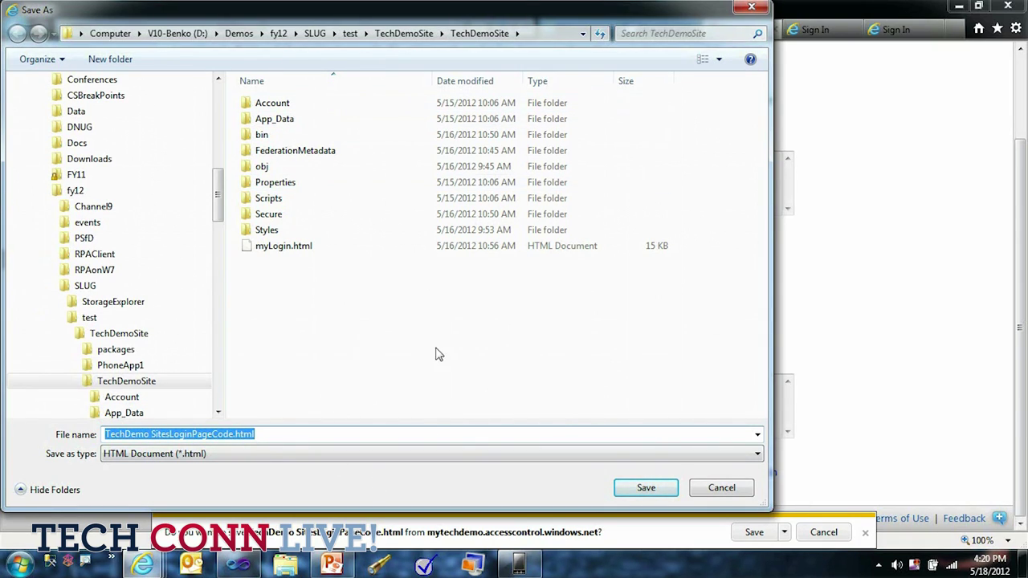
{"action": "key", "text": "ctrl+v"}
{"action": "double_click", "coordinate": [273, 434]}
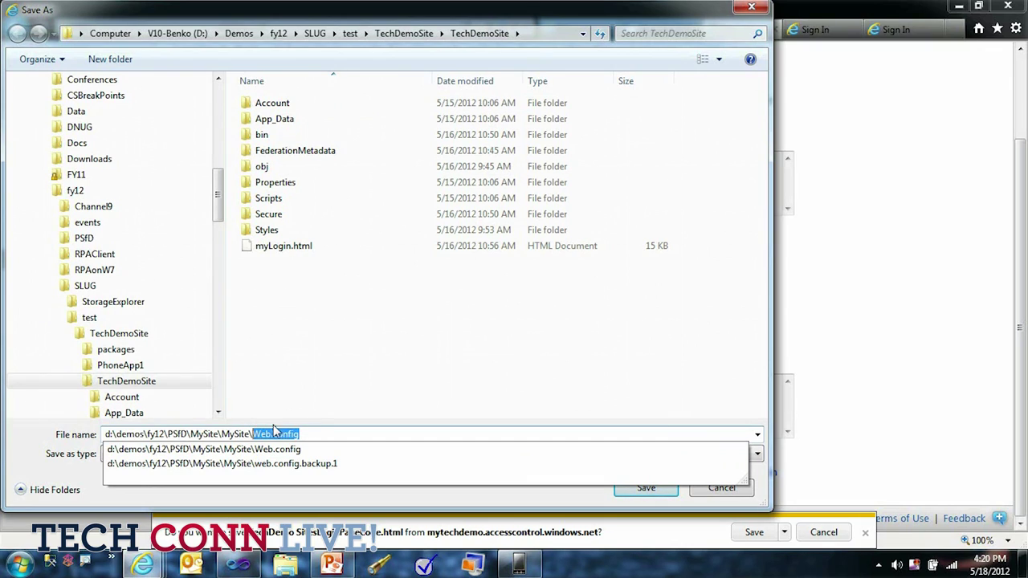
{"action": "type", "text": "MyLogin"}
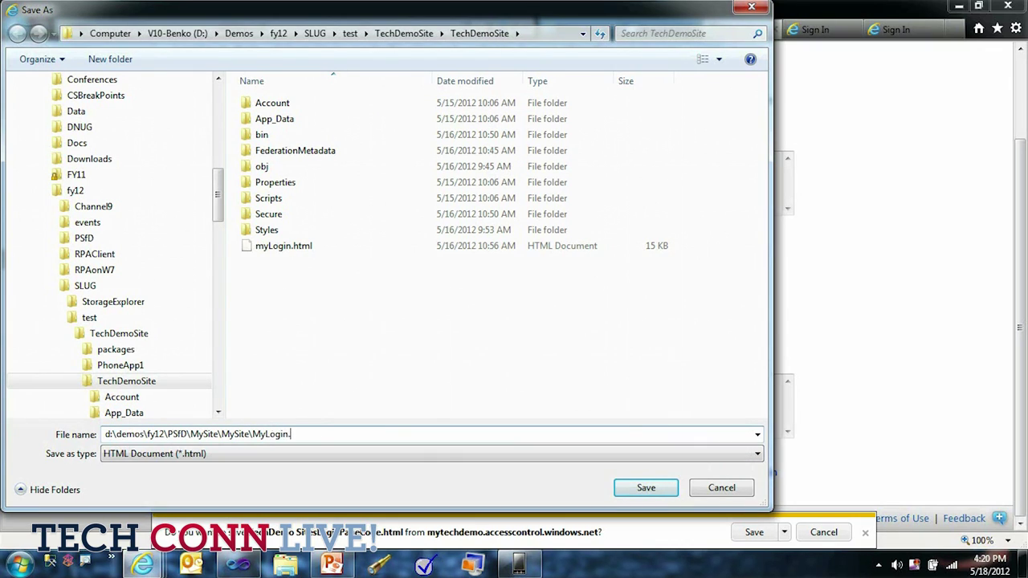
{"action": "type", "text": ".html"}
{"action": "left_click", "coordinate": [645, 487]}
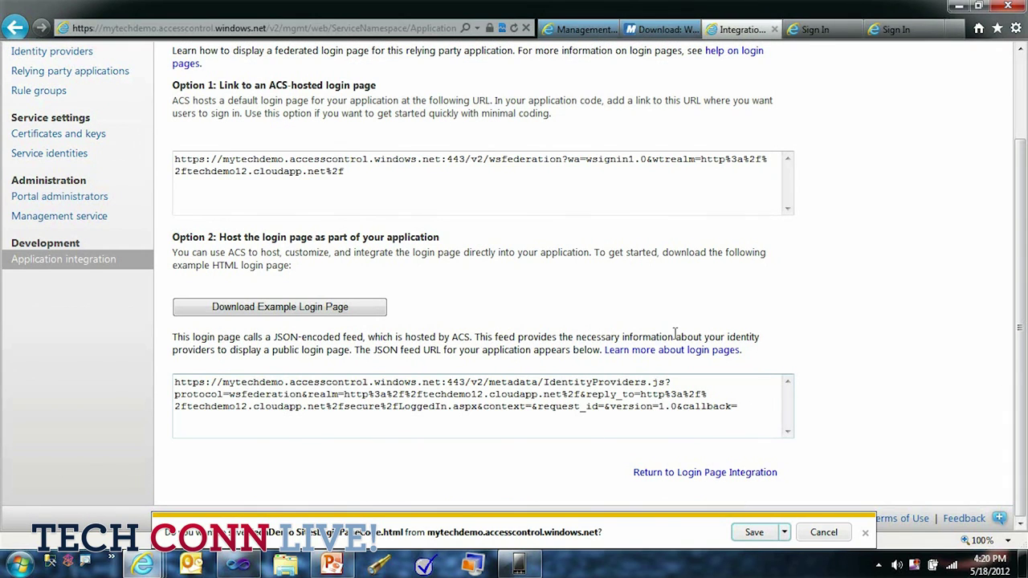
{"action": "left_click", "coordinate": [864, 534]}
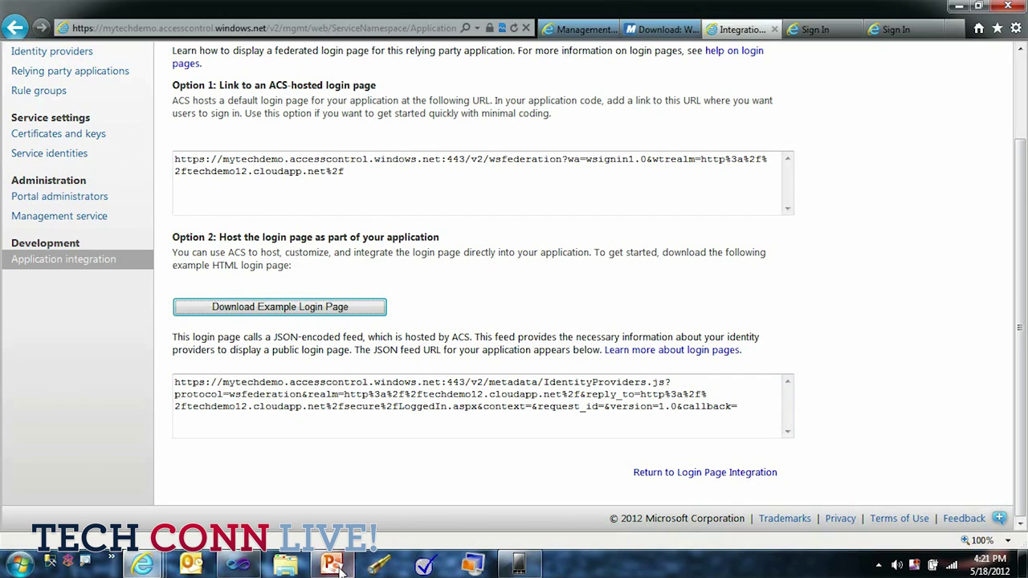
- Show all files in MySite, open MyLogin.html and include it in the project
{"action": "left_click", "coordinate": [238, 565]}
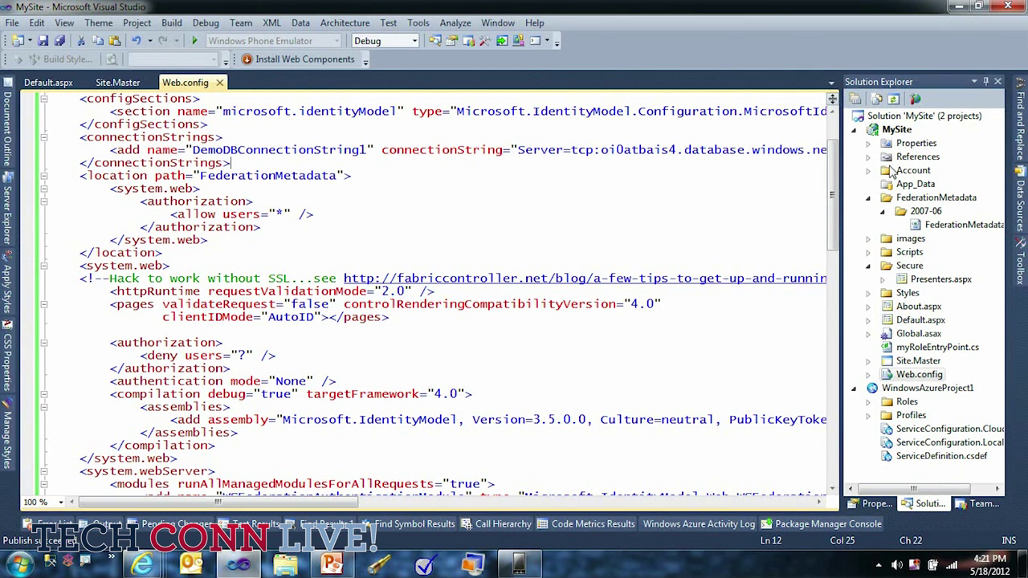
{"action": "left_click", "coordinate": [888, 132]}
{"action": "left_click", "coordinate": [876, 98]}
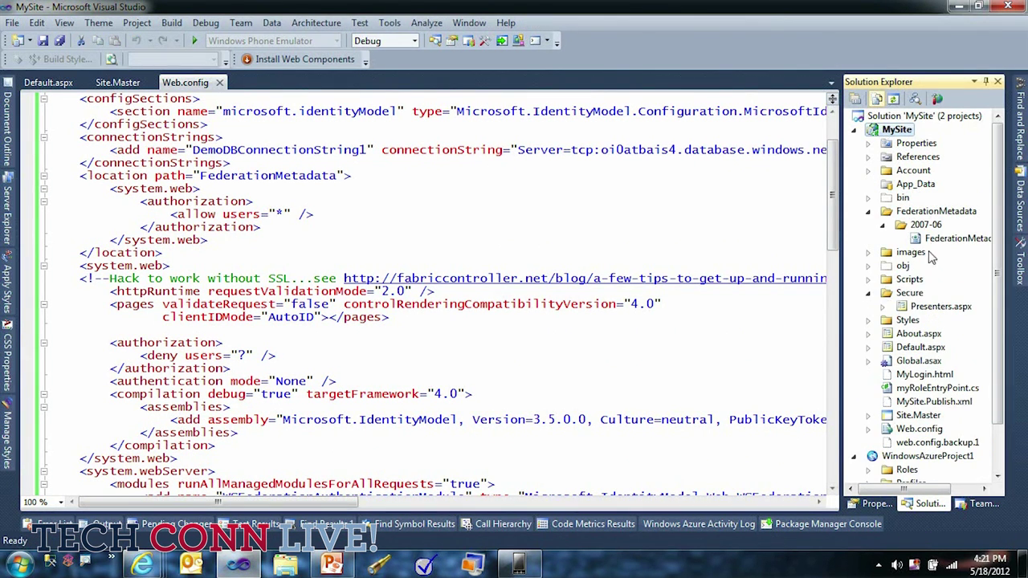
{"action": "left_click", "coordinate": [923, 376]}
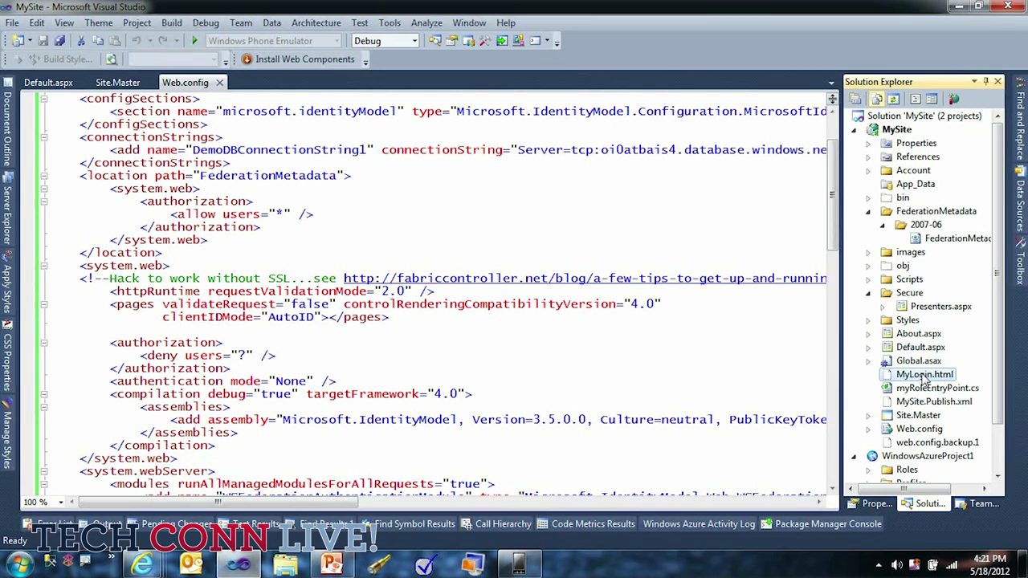
{"action": "double_click", "coordinate": [924, 375]}
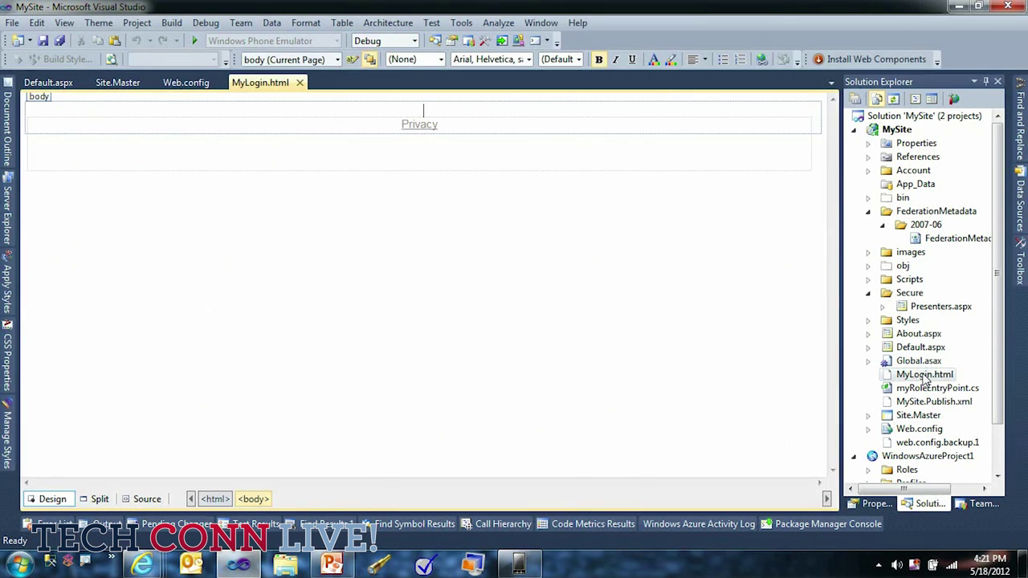
{"action": "right_click", "coordinate": [925, 376]}
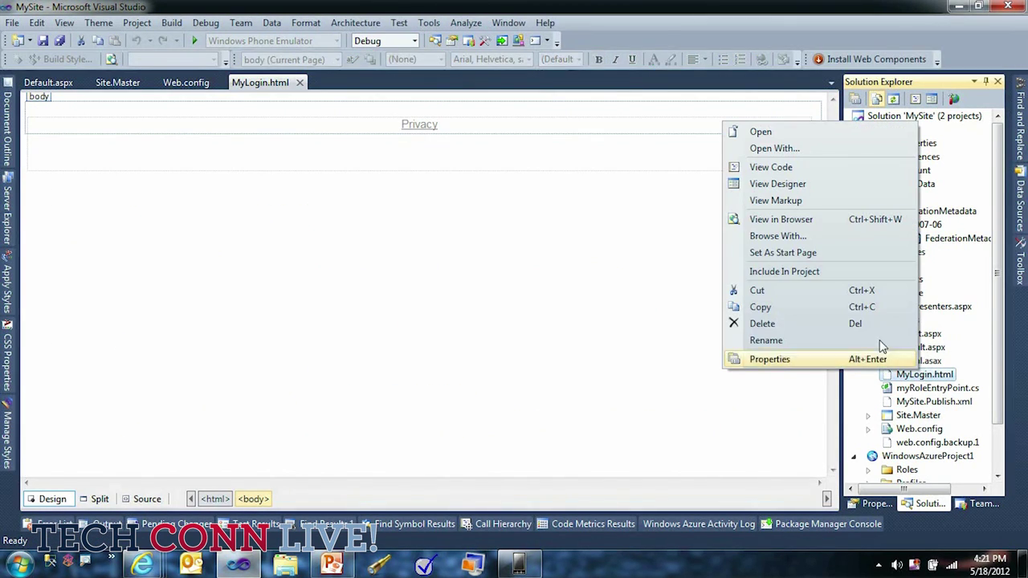
{"action": "left_click", "coordinate": [820, 276]}
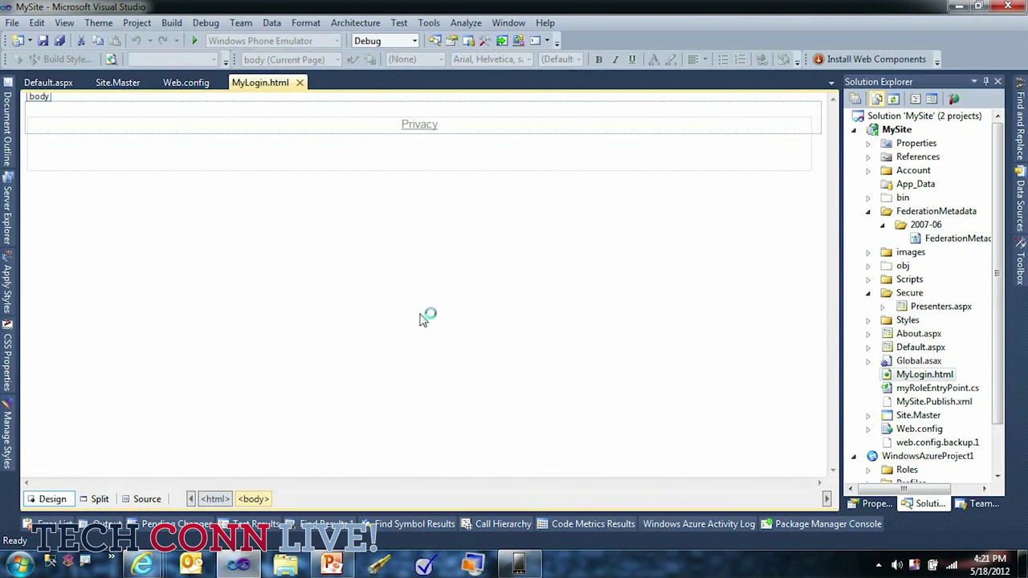
- Review MyLogin.html's HTML source with its 'Sign in to TechDemo Sites' markup
{"action": "left_click", "coordinate": [143, 500]}
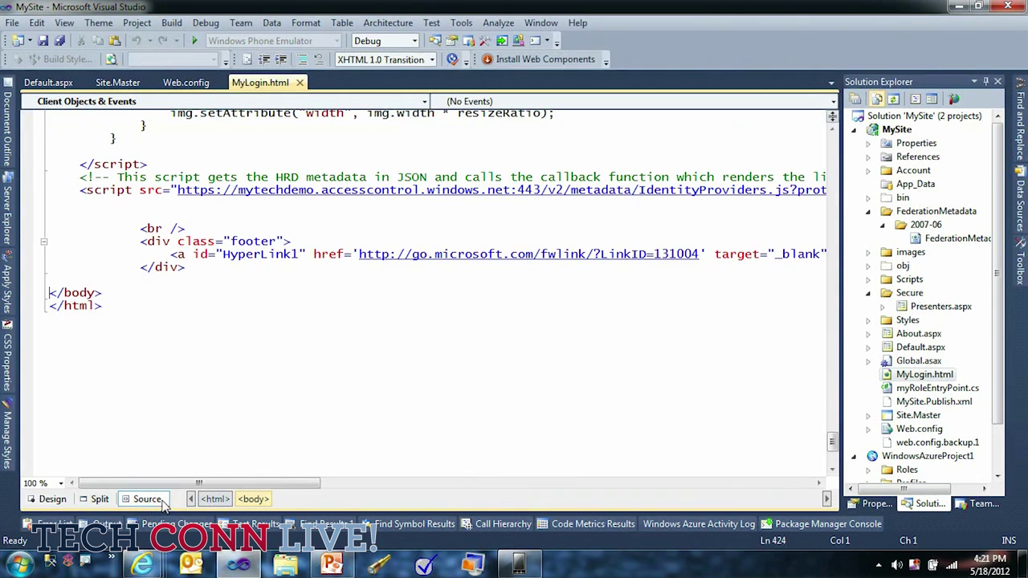
{"action": "scroll", "coordinate": [131, 375], "scroll_direction": "up", "scroll_amount": 11}
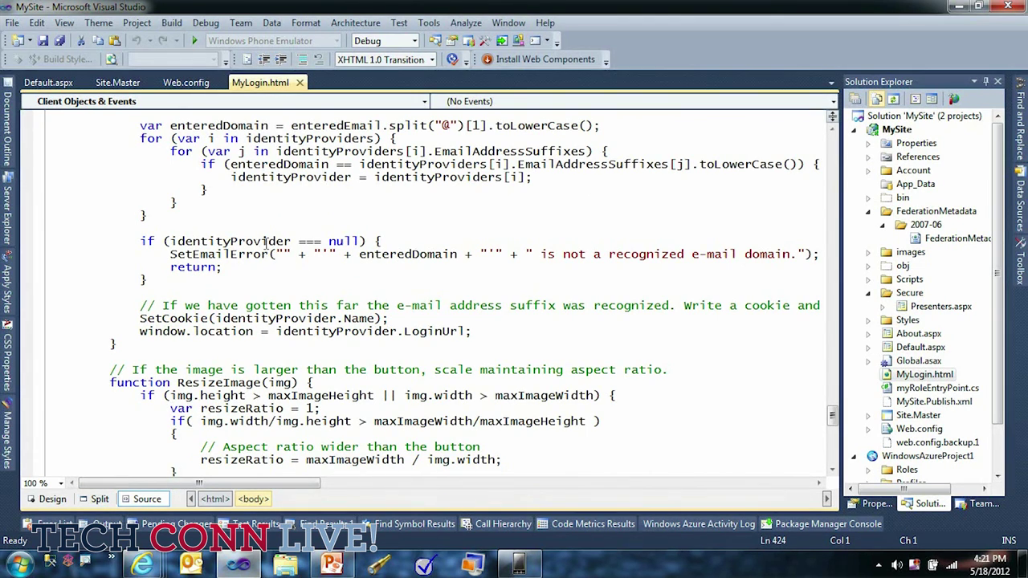
{"action": "scroll", "coordinate": [266, 244], "scroll_direction": "up", "scroll_amount": 20}
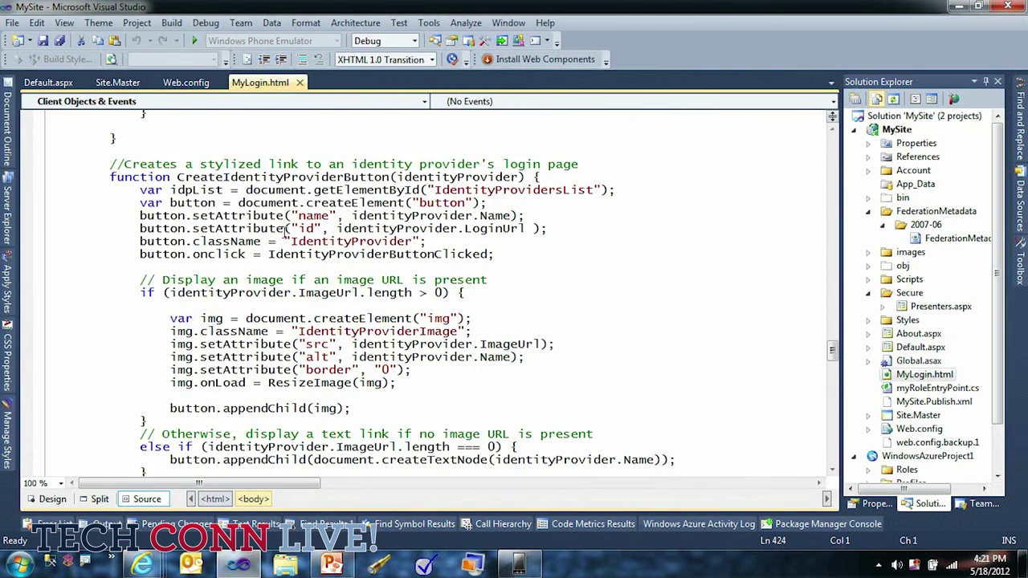
{"action": "double_click", "coordinate": [297, 189]}
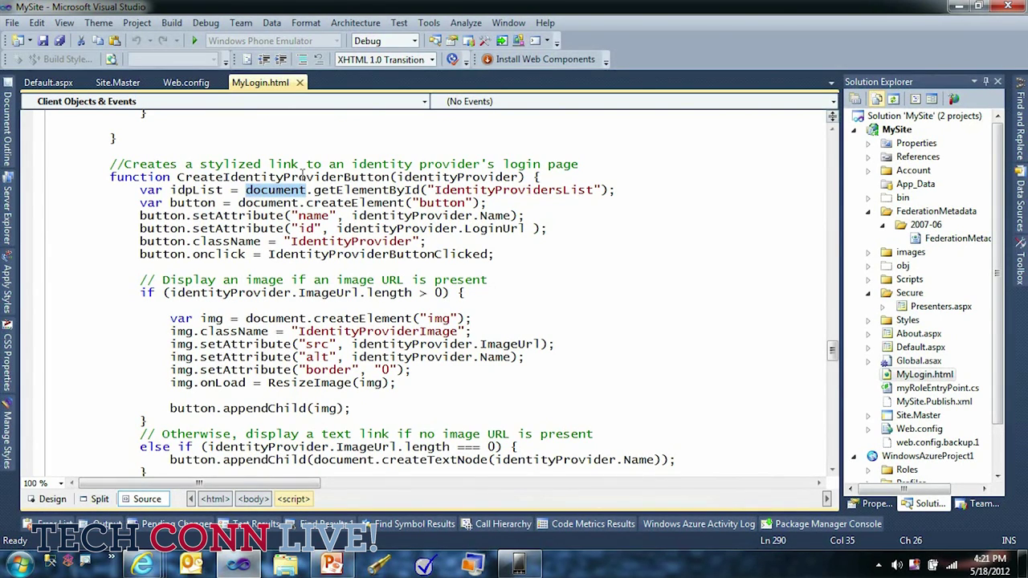
{"action": "scroll", "coordinate": [303, 174], "scroll_direction": "up", "scroll_amount": 8}
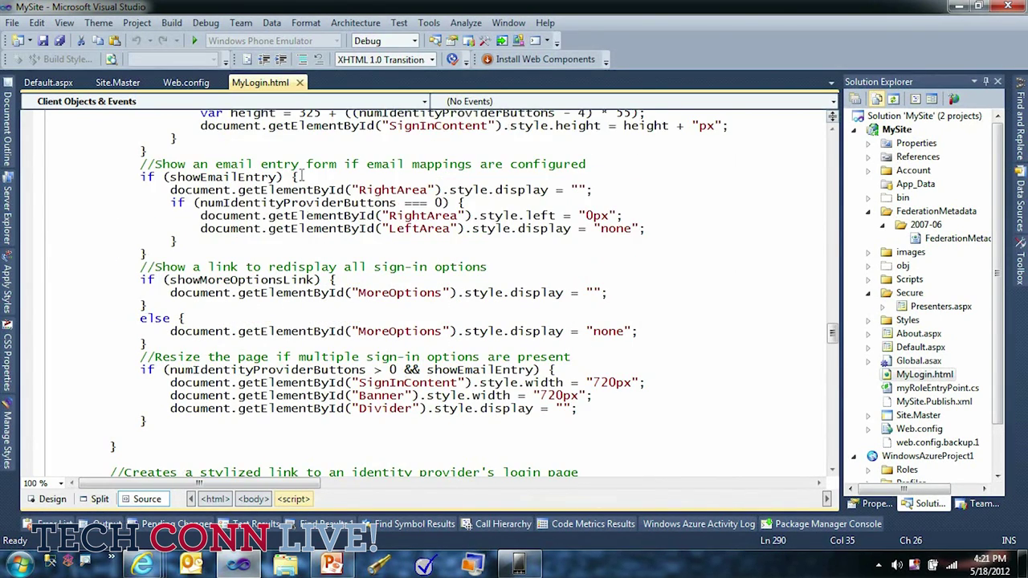
{"action": "scroll", "coordinate": [303, 175], "scroll_direction": "up", "scroll_amount": 4}
{"action": "scroll", "coordinate": [364, 228], "scroll_direction": "up", "scroll_amount": 20}
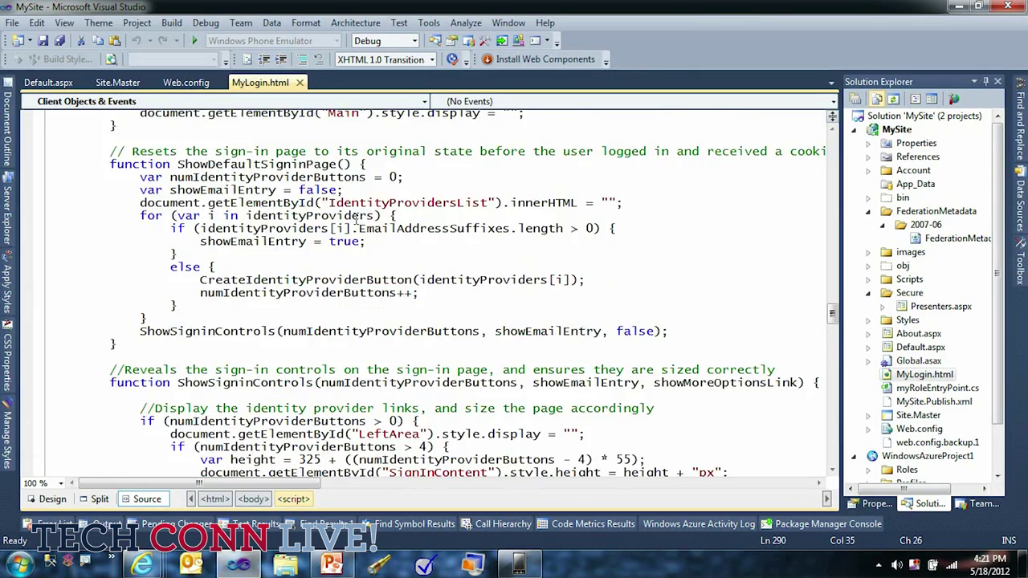
{"action": "scroll", "coordinate": [351, 216], "scroll_direction": "up", "scroll_amount": 16}
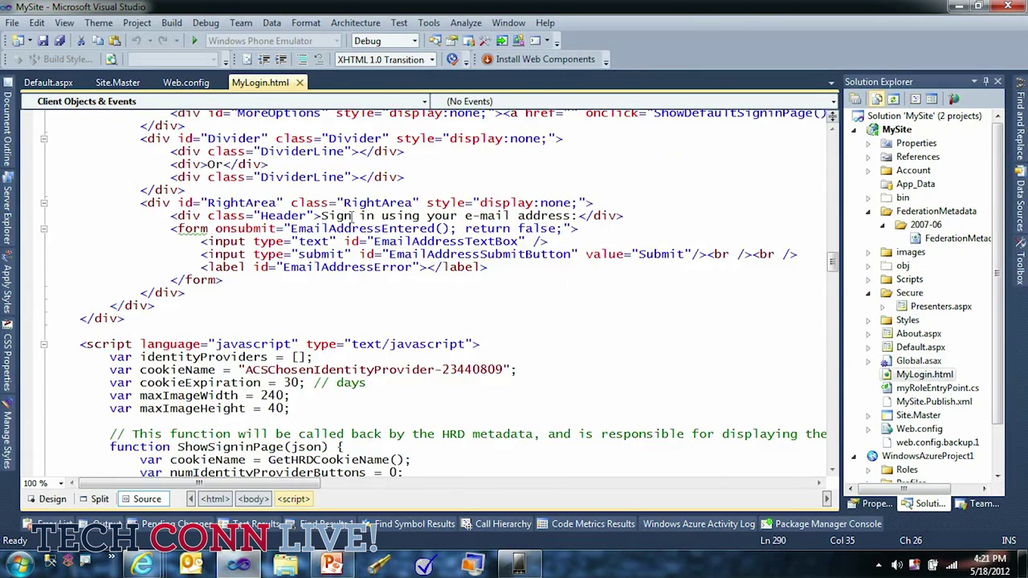
{"action": "scroll", "coordinate": [354, 217], "scroll_direction": "down", "scroll_amount": 1}
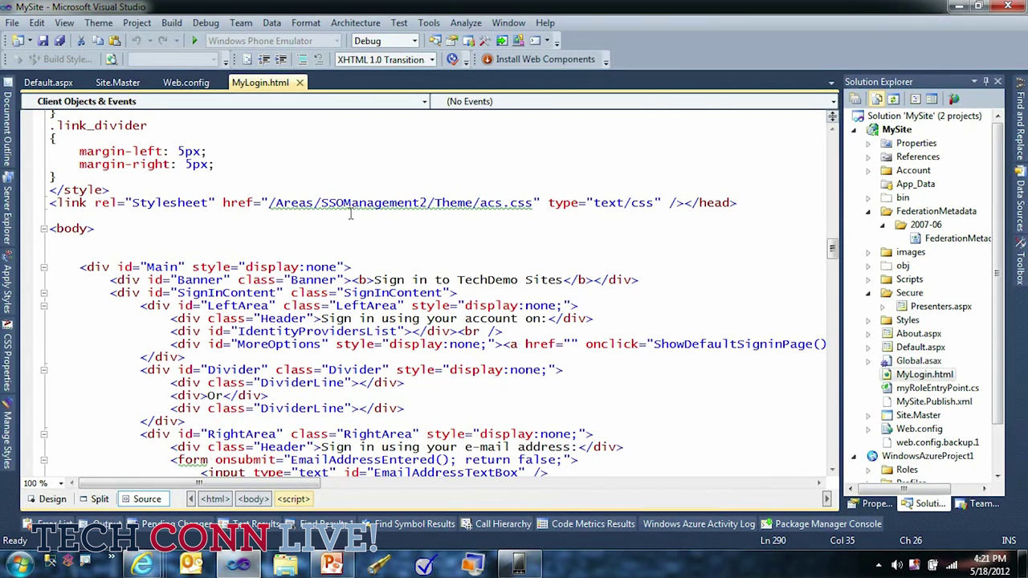
- Type the heading 'My Login page...has stuff' above the Main div in Design view
{"action": "left_click", "coordinate": [118, 254]}
{"action": "type", "text": "My Login page...has stuff"}
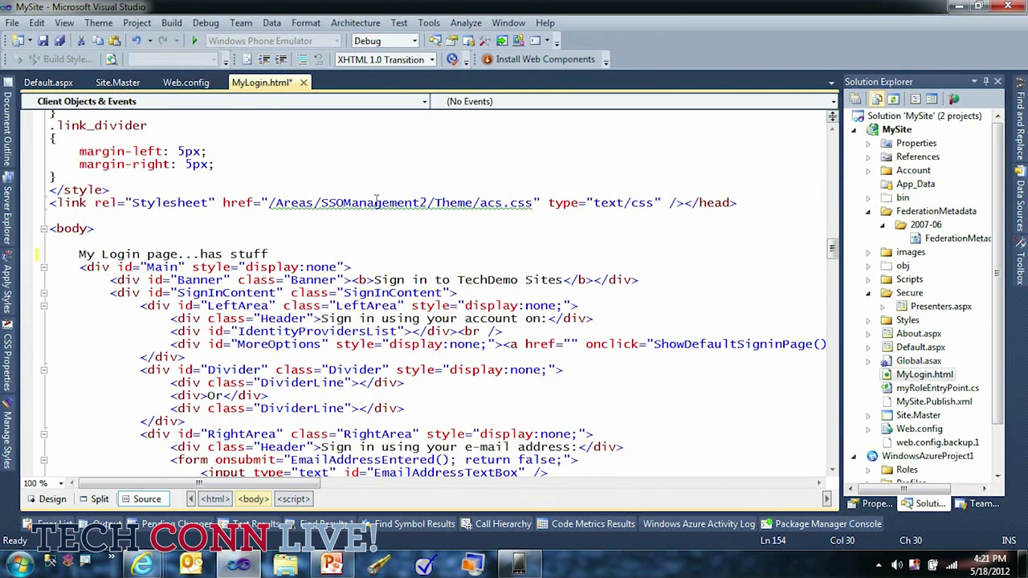
{"action": "left_click", "coordinate": [50, 498]}
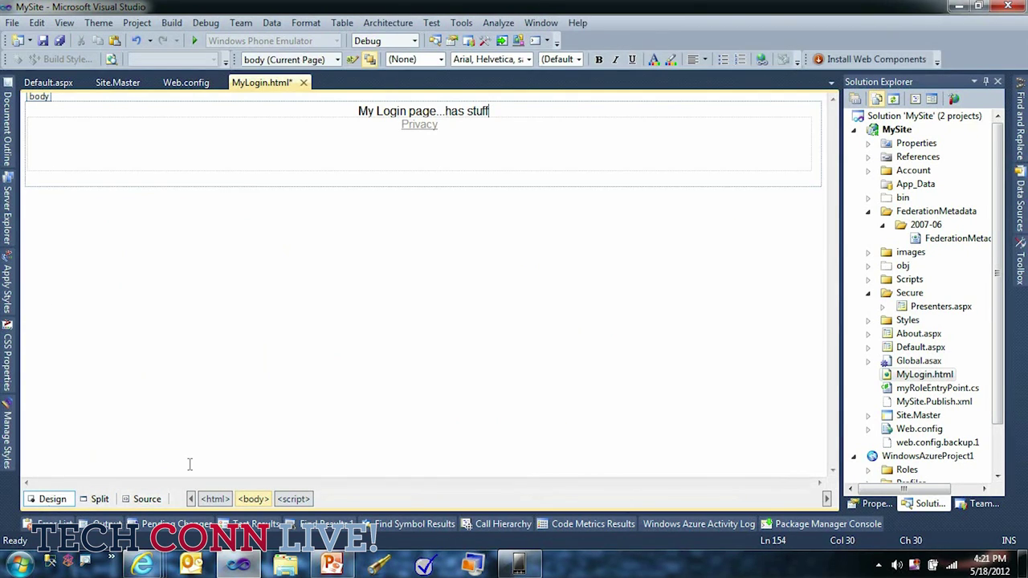
- Insert the abcHeader.png banner from the Styles folder and delete the placeholder heading text
{"action": "double_click", "coordinate": [884, 254]}
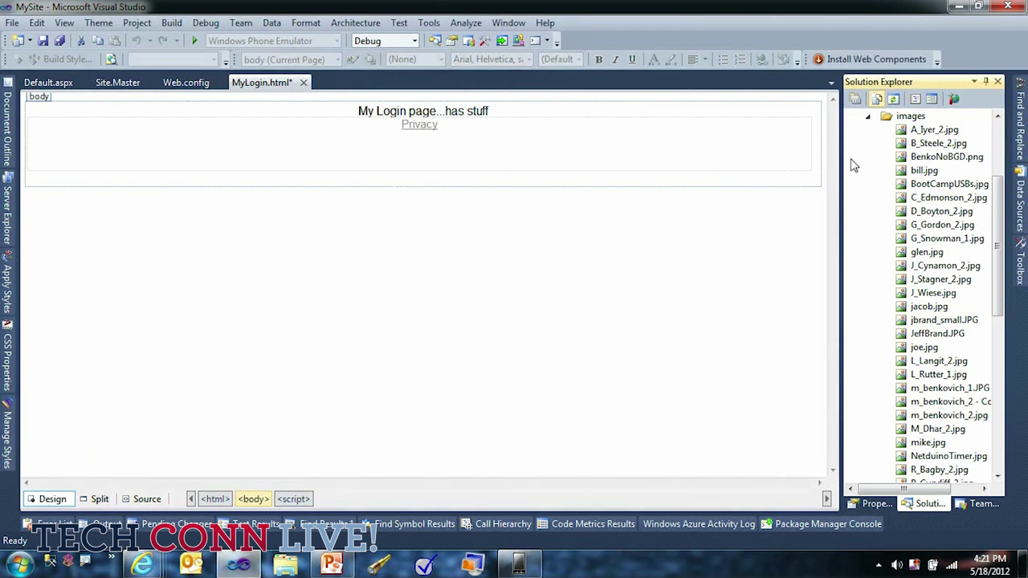
{"action": "left_click", "coordinate": [870, 119]}
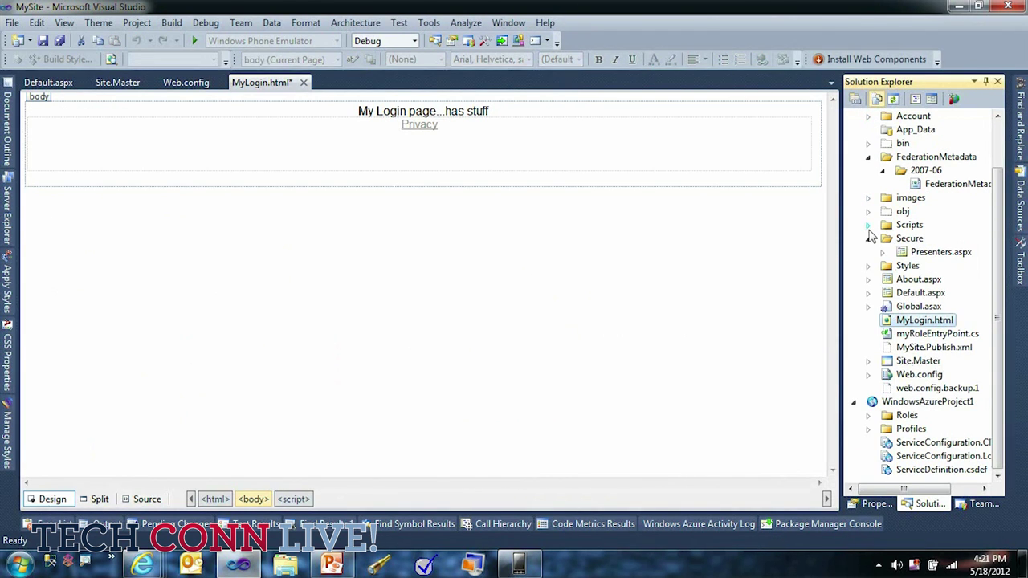
{"action": "left_click", "coordinate": [874, 265]}
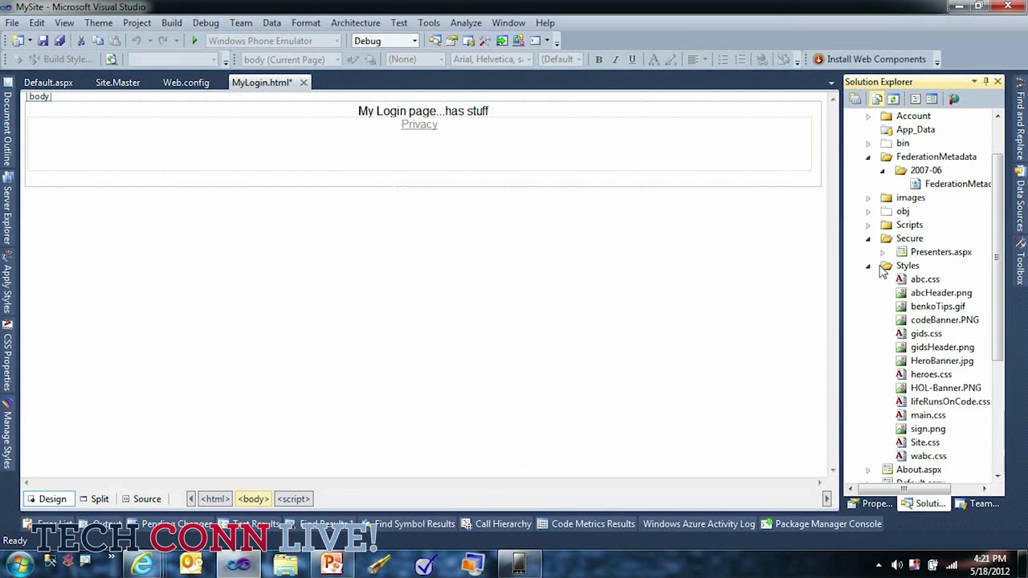
{"action": "left_click", "coordinate": [924, 294]}
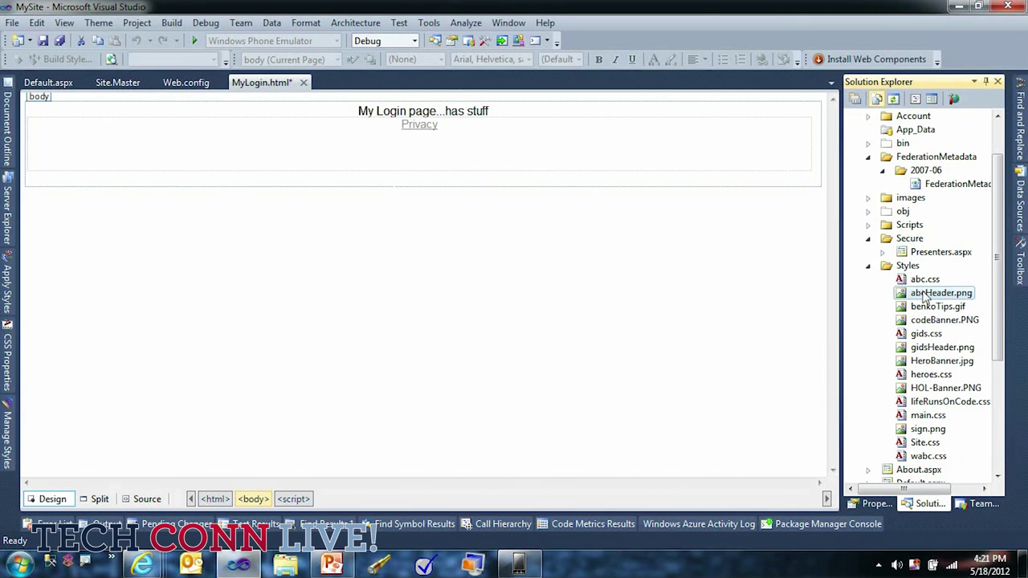
{"action": "left_click", "coordinate": [584, 118]}
{"action": "left_click", "coordinate": [562, 303]}
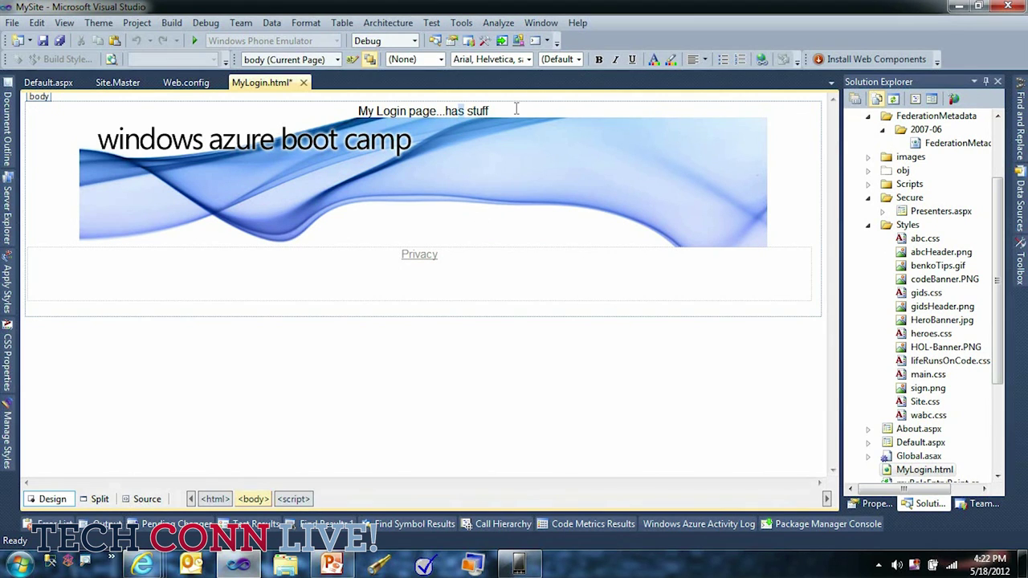
{"action": "left_click_drag", "start_coordinate": [514, 108], "coordinate": [361, 111]}
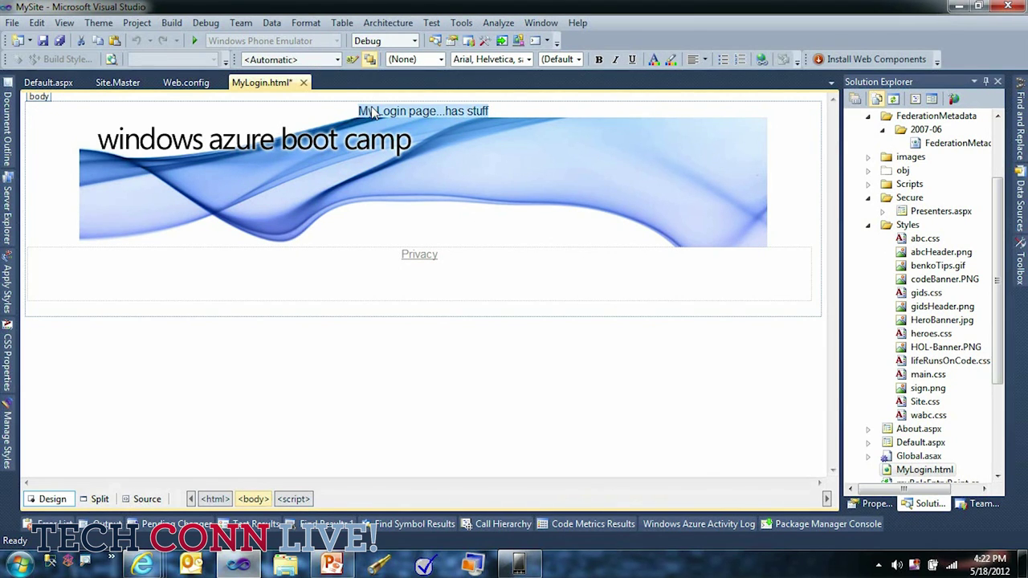
{"action": "key", "text": "Delete"}
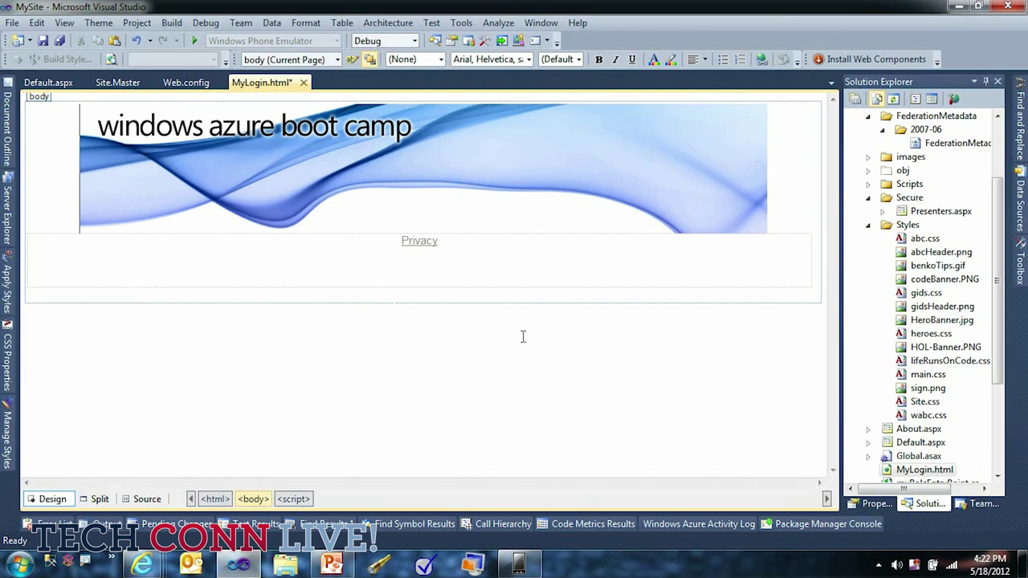
- View MyLogin.html in Internet Explorer, see the 401 Access is denied error, and return to the editor
{"action": "right_click", "coordinate": [387, 359]}
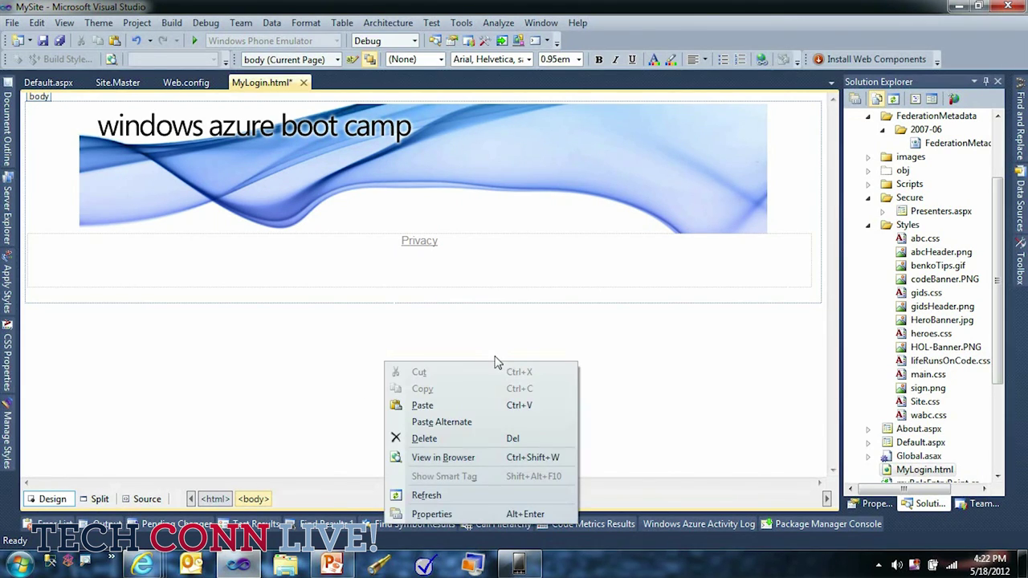
{"action": "left_click", "coordinate": [485, 459]}
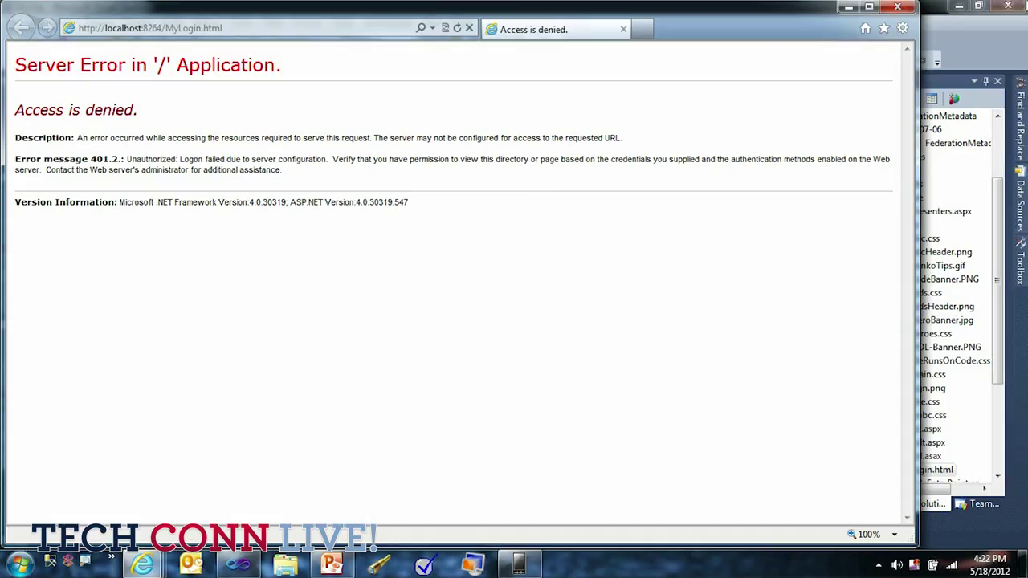
{"action": "left_click", "coordinate": [992, 40]}
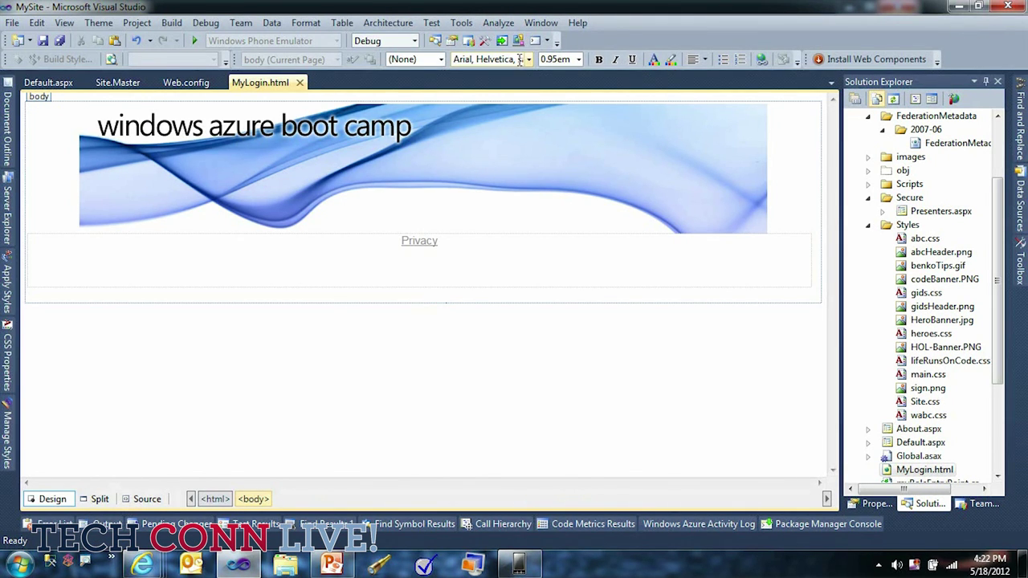
- In Web.config, delete the system.web authorization block and insert the Secure folder location snippet instead
{"action": "left_click", "coordinate": [174, 85]}
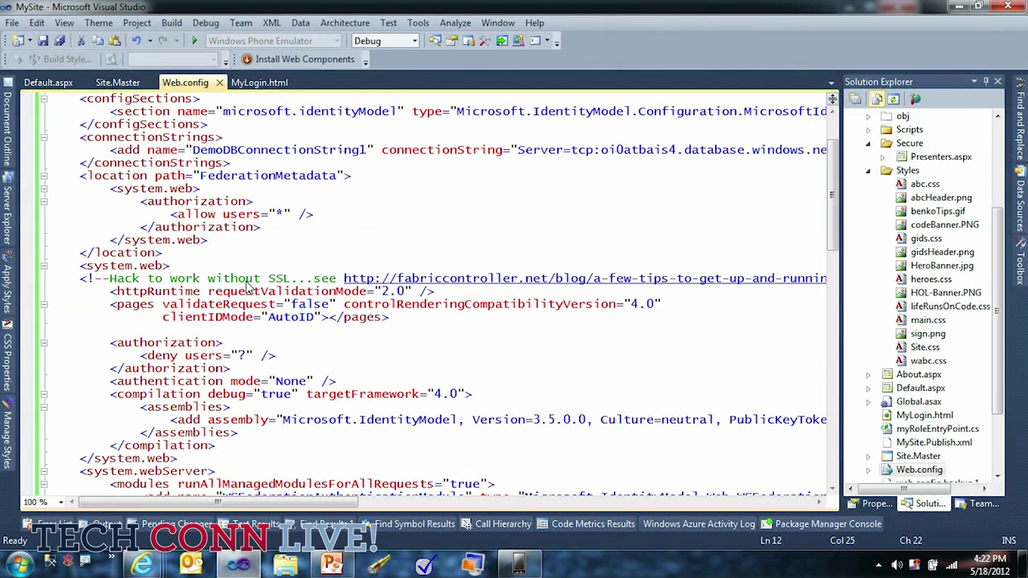
{"action": "left_click_drag", "start_coordinate": [233, 370], "coordinate": [32, 354]}
{"action": "key", "text": "Delete"}
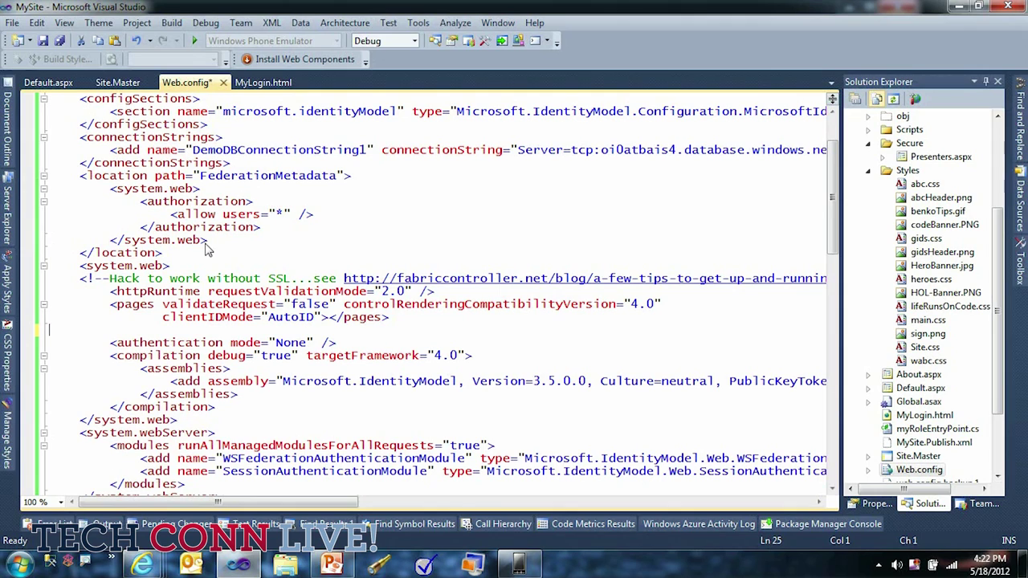
{"action": "key", "text": "Return"}
{"action": "key", "text": "Return"}
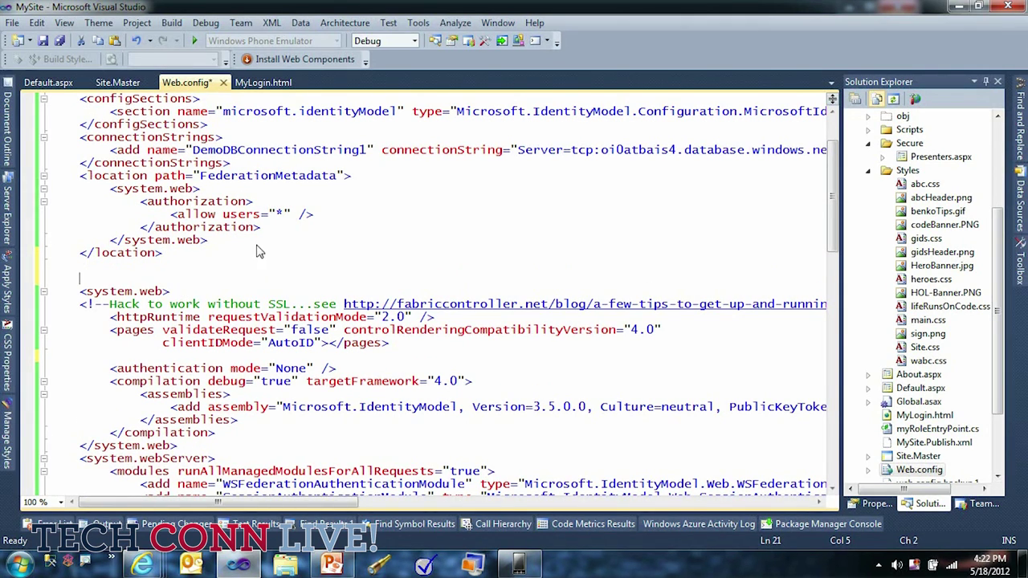
{"action": "mouse_move", "coordinate": [1020, 258]}
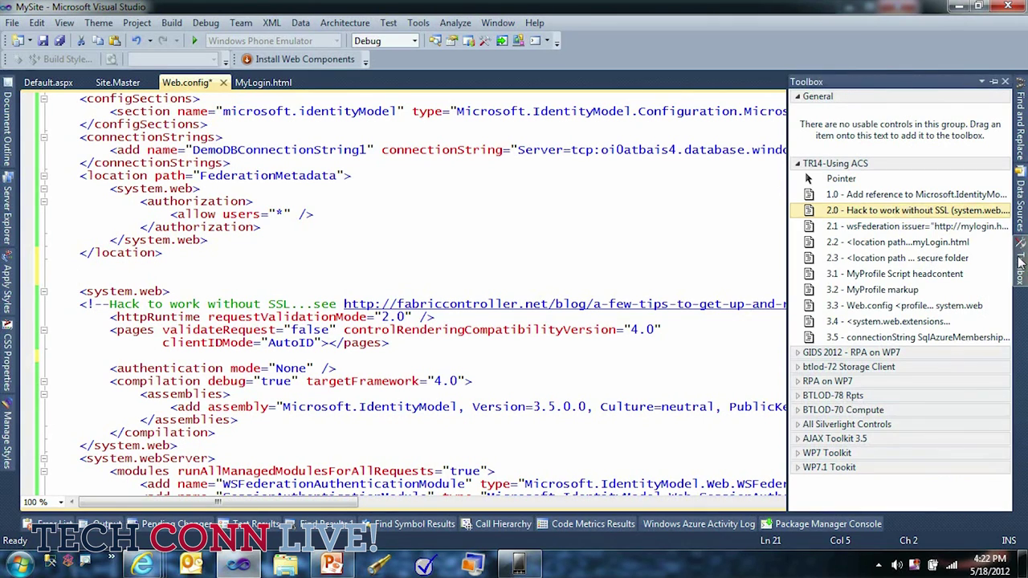
{"action": "left_click_drag", "start_coordinate": [912, 261], "coordinate": [482, 279]}
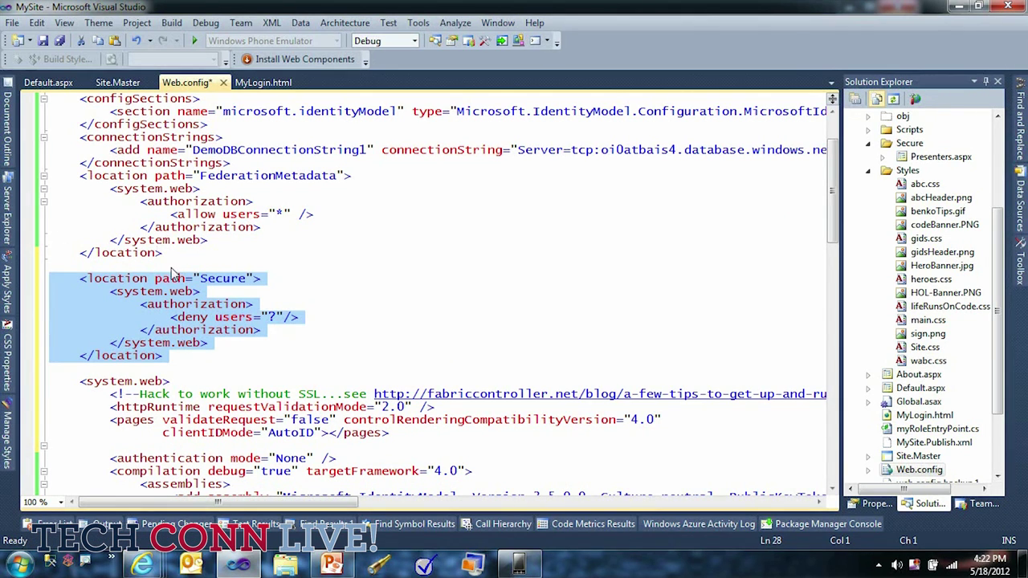
{"action": "left_click", "coordinate": [173, 278]}
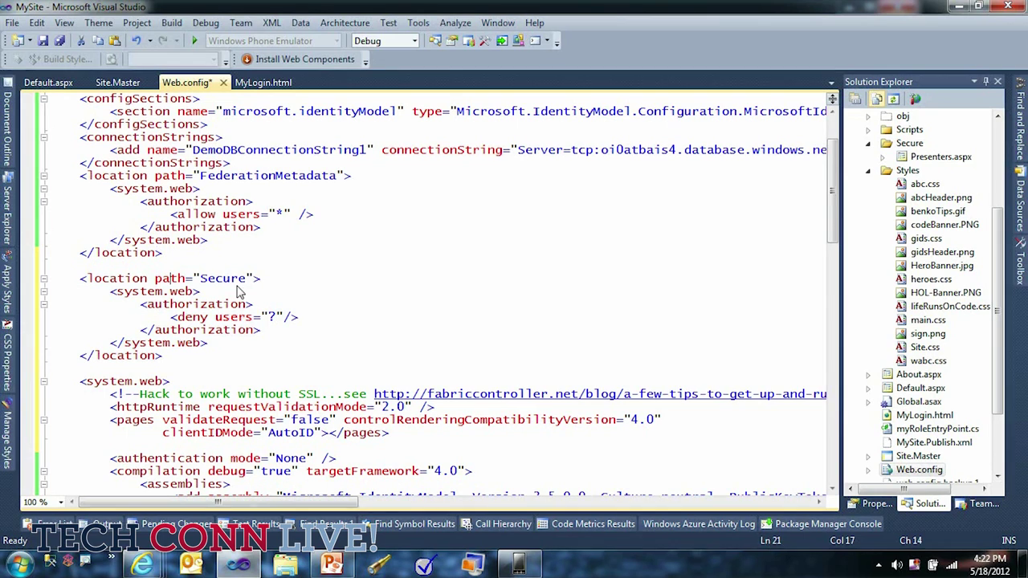
{"action": "right_click", "coordinate": [382, 278]}
{"action": "left_click", "coordinate": [257, 82]}
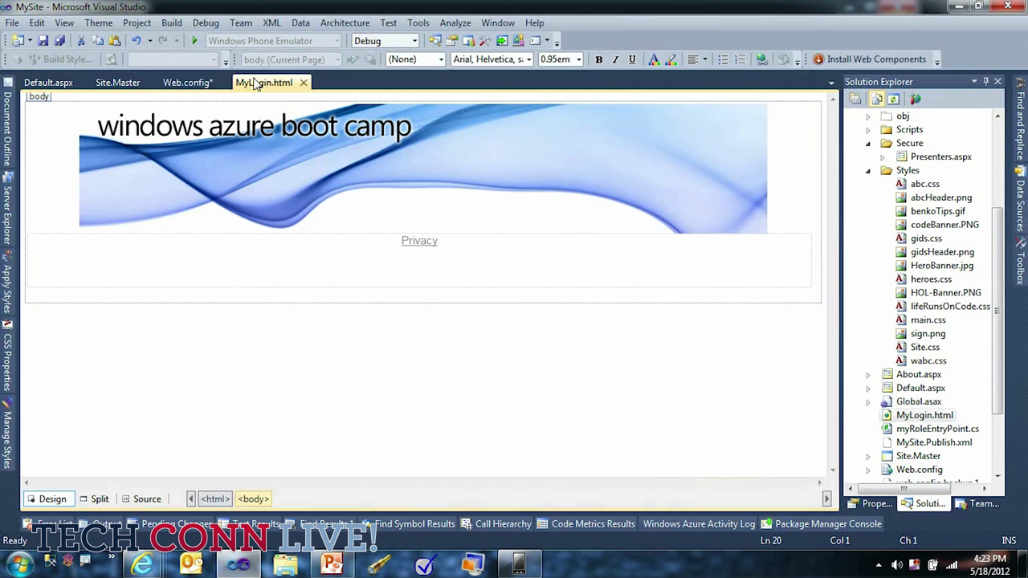
- View MyLogin.html in the browser, confirm the Windows Live ID, Google and Yahoo! sign-in choices, then close it
{"action": "right_click", "coordinate": [428, 339]}
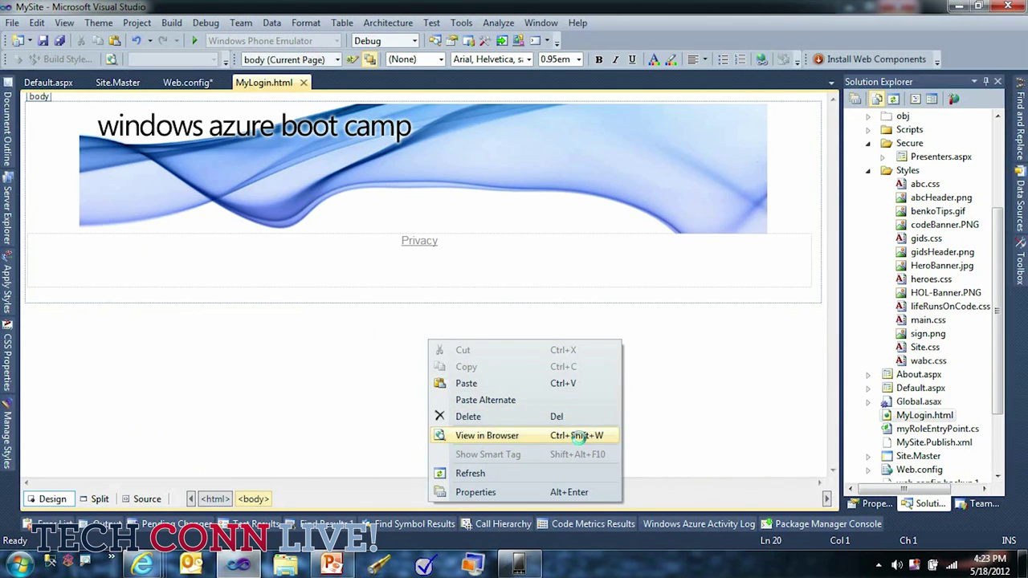
{"action": "left_click", "coordinate": [577, 435]}
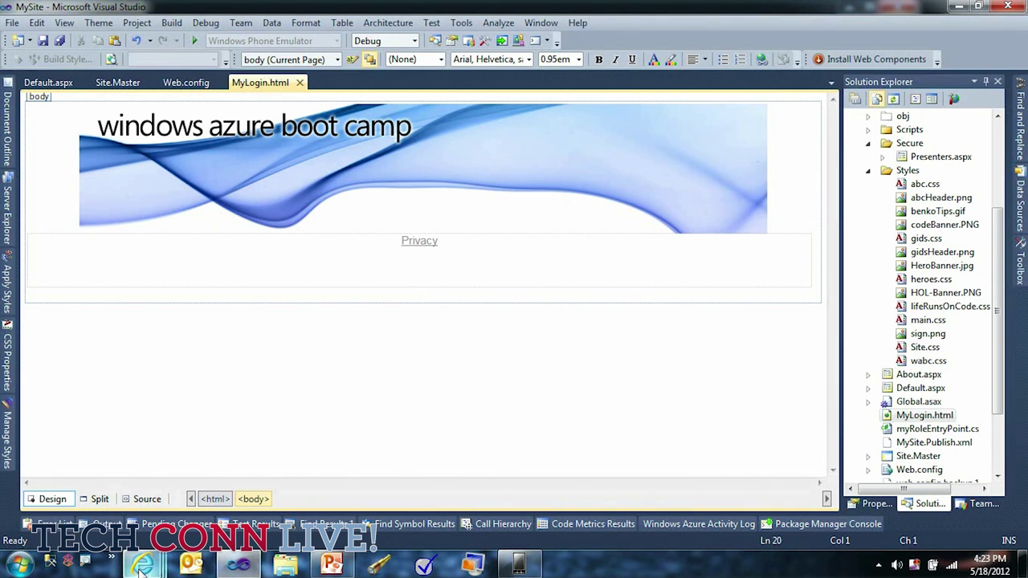
{"action": "mouse_move", "coordinate": [143, 565]}
{"action": "left_click", "coordinate": [916, 482]}
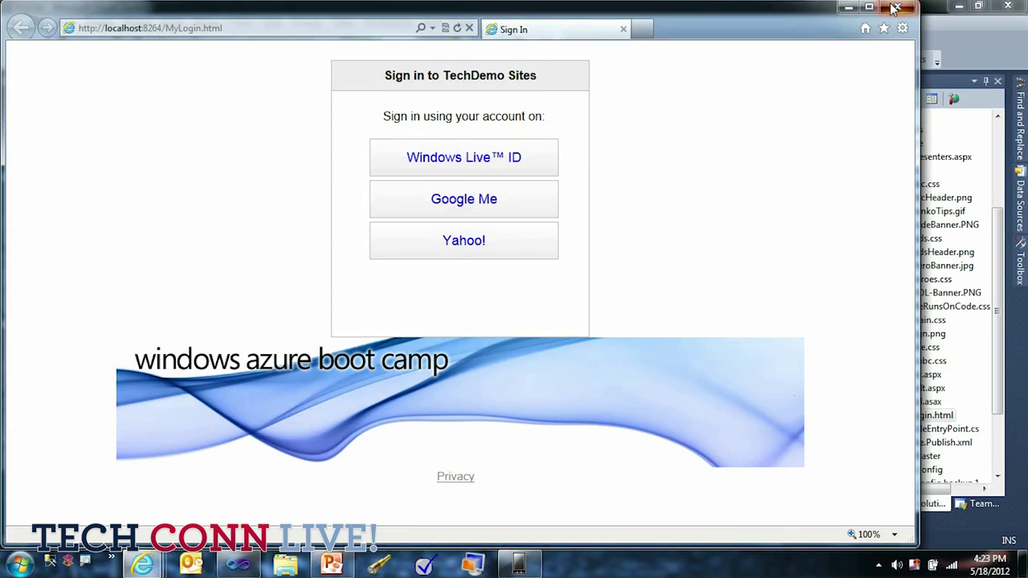
{"action": "left_click", "coordinate": [894, 8]}
{"action": "left_click", "coordinate": [172, 82]}
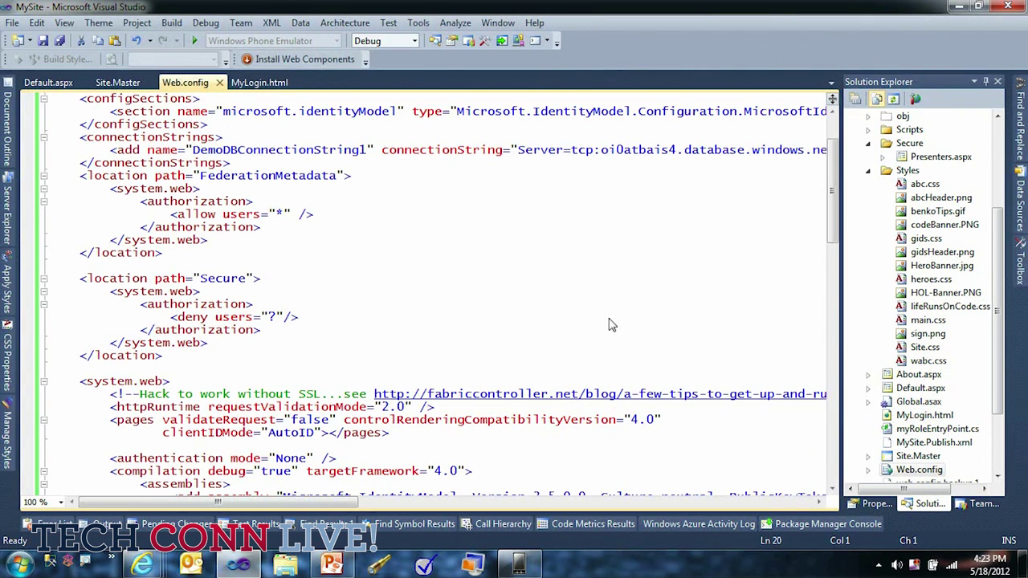
{"action": "scroll", "coordinate": [477, 326], "scroll_direction": "down", "scroll_amount": 5}
{"action": "scroll", "coordinate": [487, 330], "scroll_direction": "down", "scroll_amount": 6}
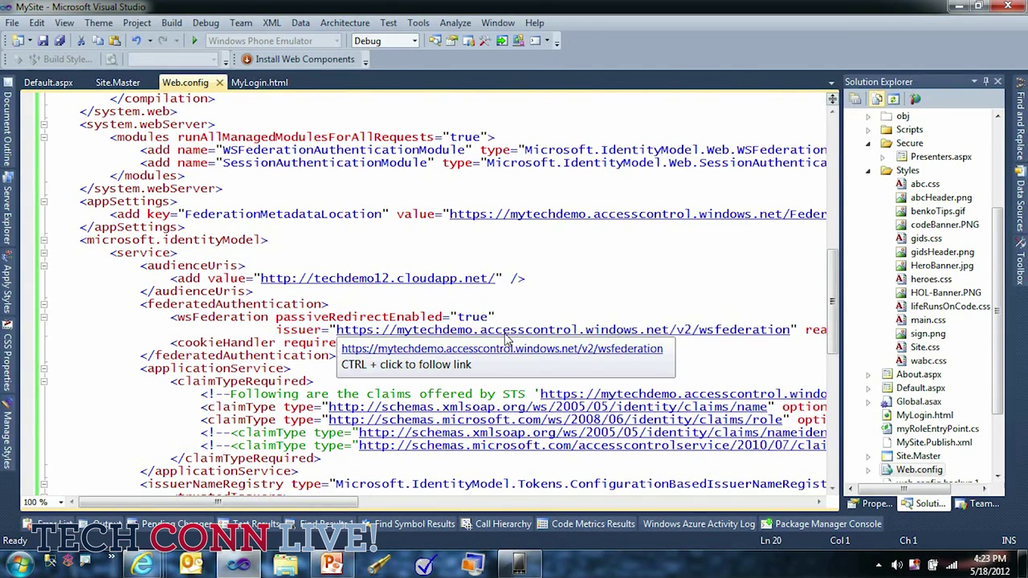
{"action": "left_click", "coordinate": [793, 334]}
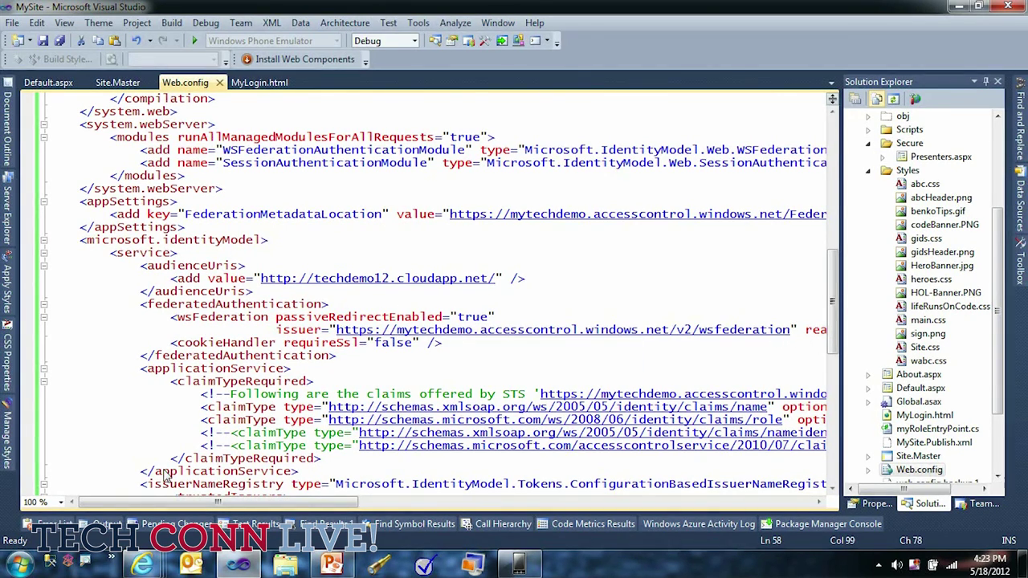
{"action": "key", "text": "shift+Left"}
{"action": "key", "text": "shift+Left"}
{"action": "key", "text": "shift+Left"}
{"action": "key", "text": "shift+Left"}
{"action": "key", "text": "shift+Left"}
{"action": "key", "text": "shift+Left"}
{"action": "key", "text": "shift+Left"}
{"action": "key", "text": "shift+Left"}
{"action": "key", "text": "shift+Left"}
{"action": "key", "text": "shift+Left"}
{"action": "key", "text": "shift+Left"}
{"action": "key", "text": "shift+Left"}
{"action": "key", "text": "shift+Left"}
{"action": "key", "text": "shift+Left"}
{"action": "key", "text": "shift+Left"}
{"action": "key", "text": "shift+Left"}
{"action": "key", "text": "shift+Left"}
{"action": "key", "text": "shift+Left"}
{"action": "key", "text": "shift+Left"}
{"action": "key", "text": "shift+Left"}
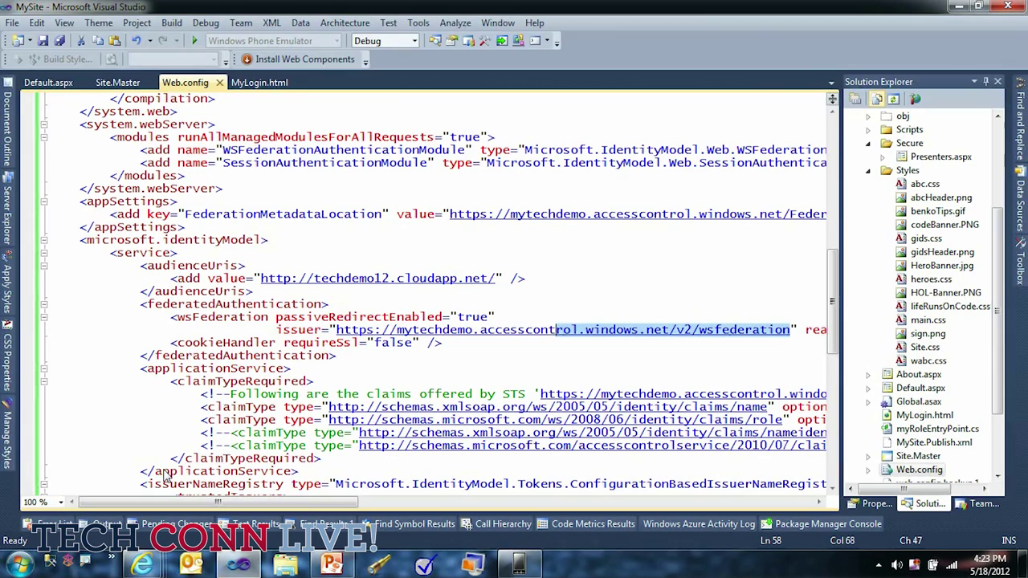
{"action": "key", "text": "shift+Left"}
{"action": "key", "text": "shift+Left"}
{"action": "key", "text": "shift+Left"}
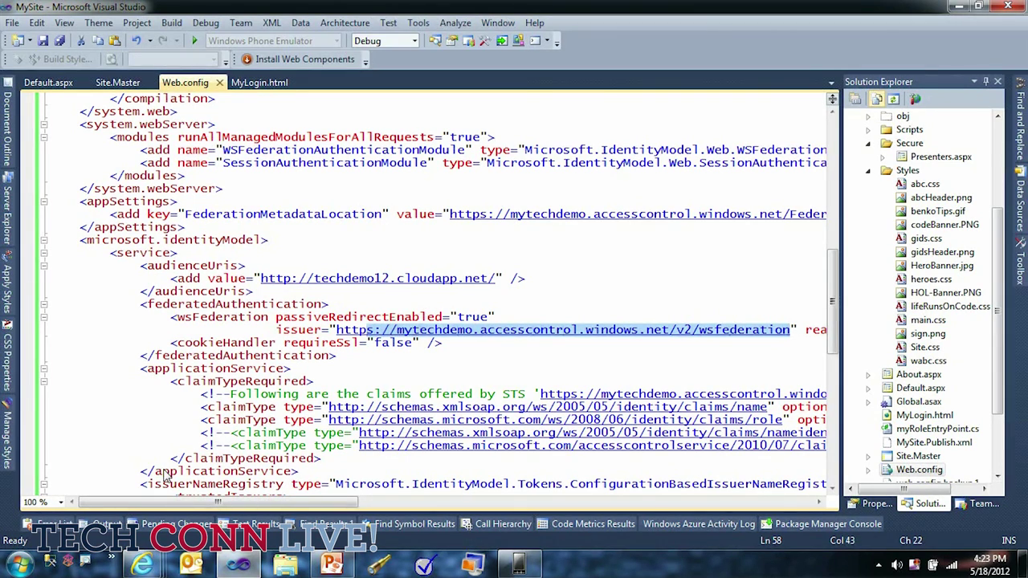
{"action": "type", "text": "://"}
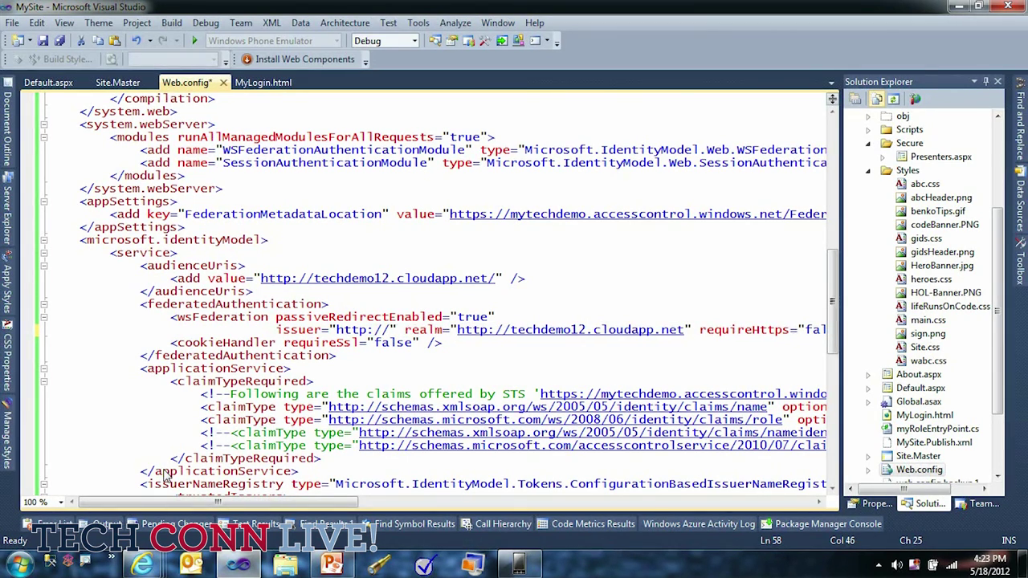
{"action": "type", "text": "techd"}
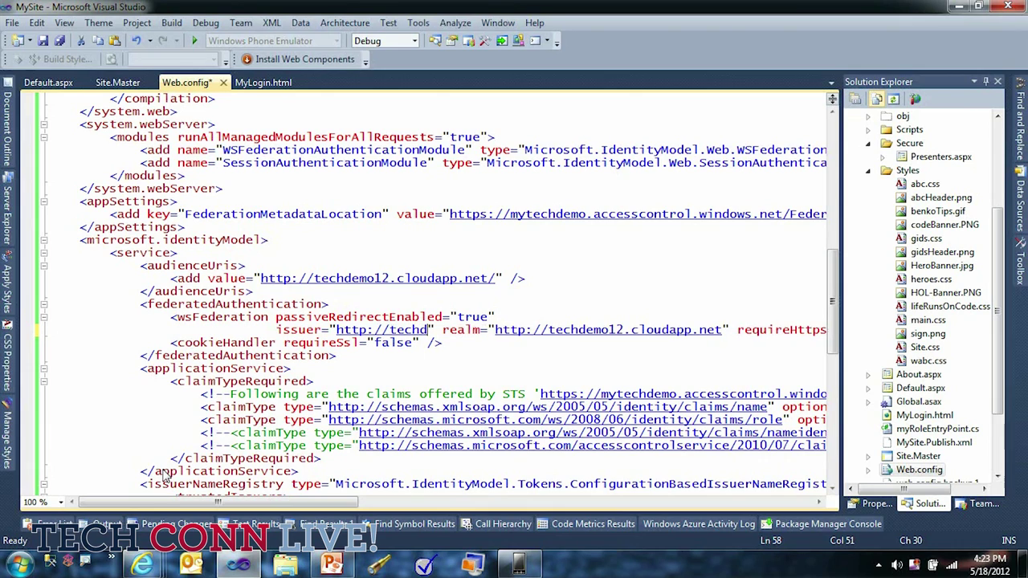
{"action": "type", "text": "emow"}
{"action": "key", "text": "BackSpace"}
{"action": "type", "text": "12"}
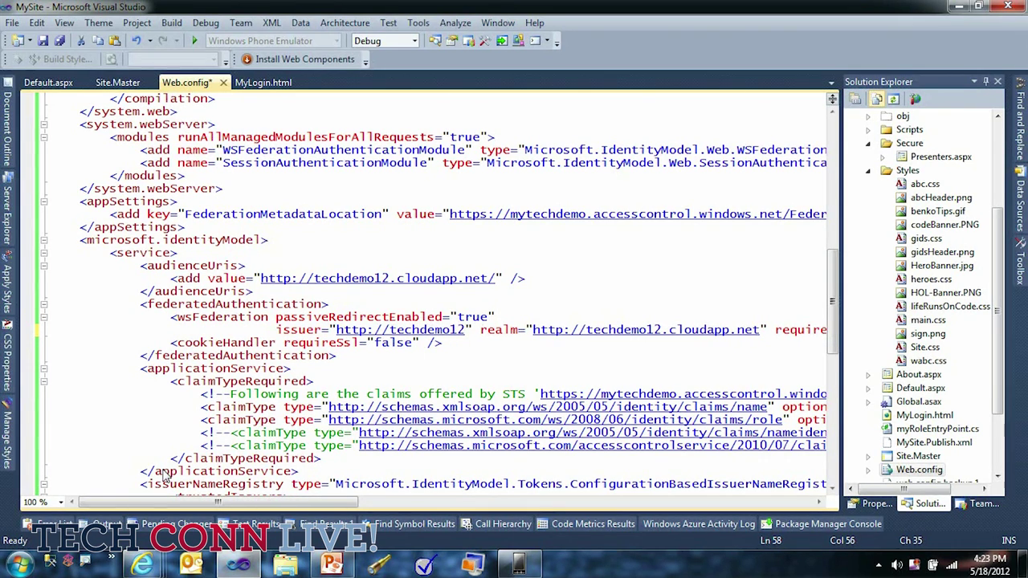
{"action": "type", "text": ".cloudapp.net"}
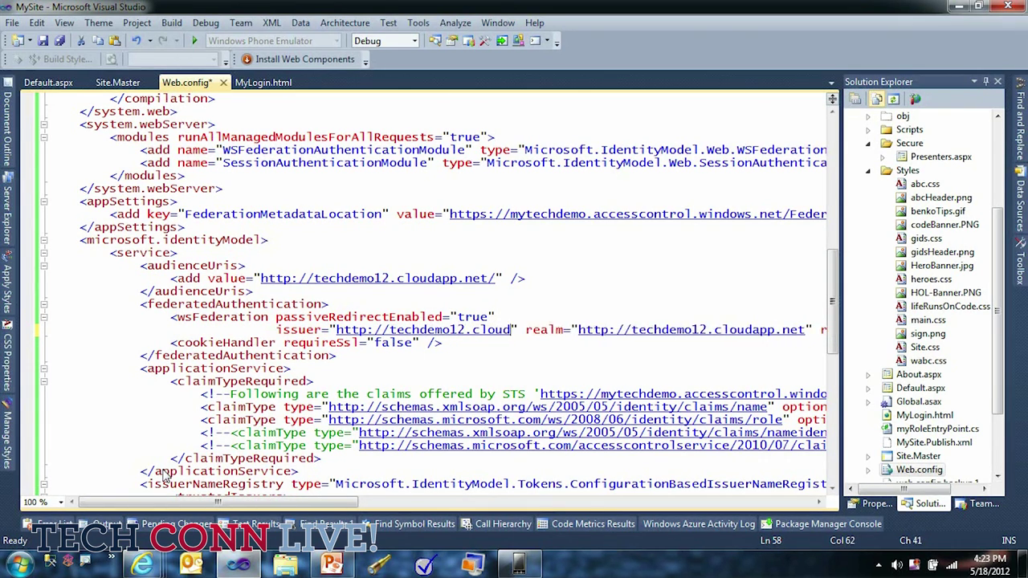
{"action": "type", "text": "/my"}
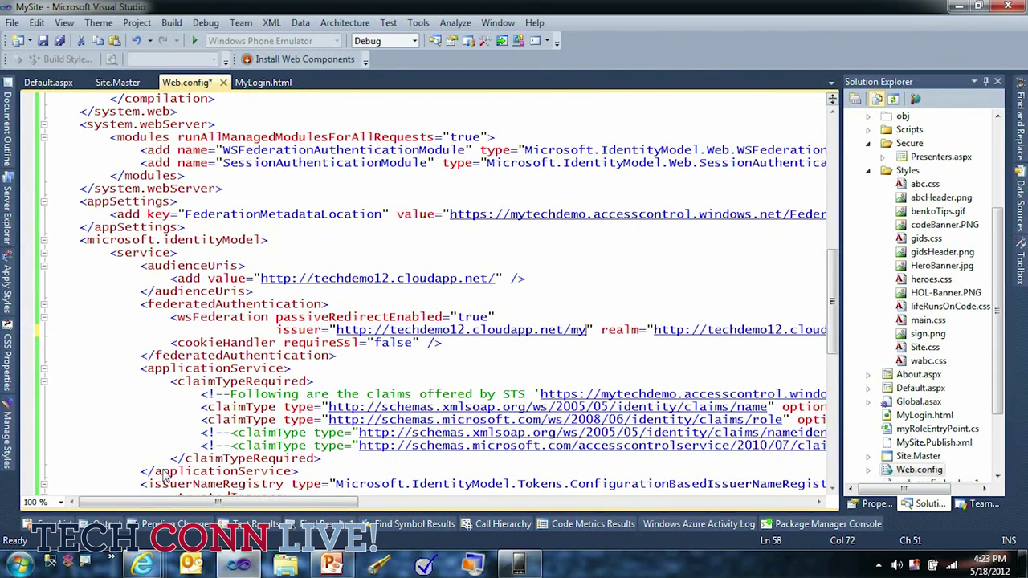
{"action": "type", "text": "Login.html"}
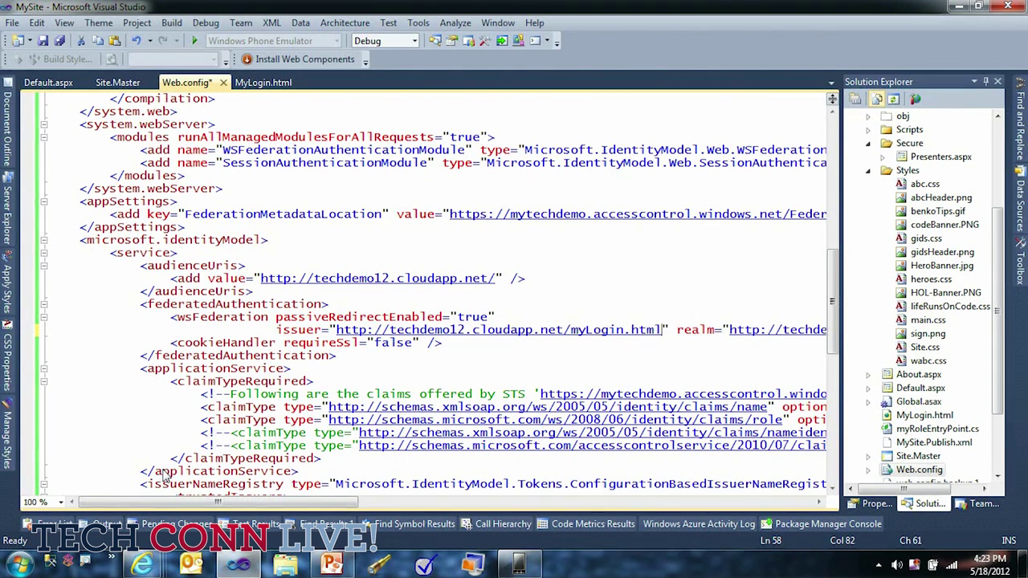
- Dismiss the side panels that popped open and bring Solution Explorer into focus
{"action": "mouse_move", "coordinate": [1018, 171]}
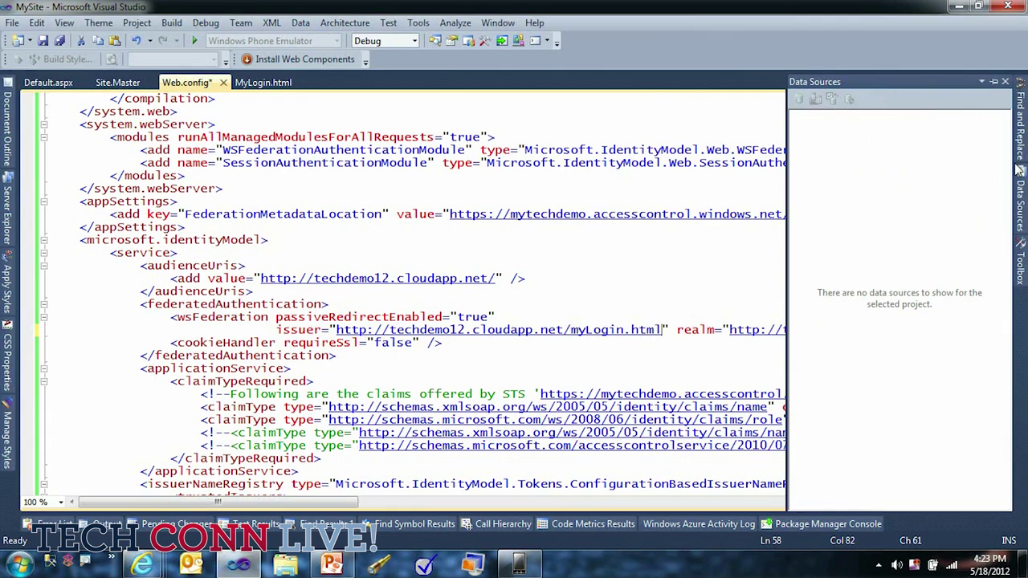
{"action": "left_click", "coordinate": [608, 270]}
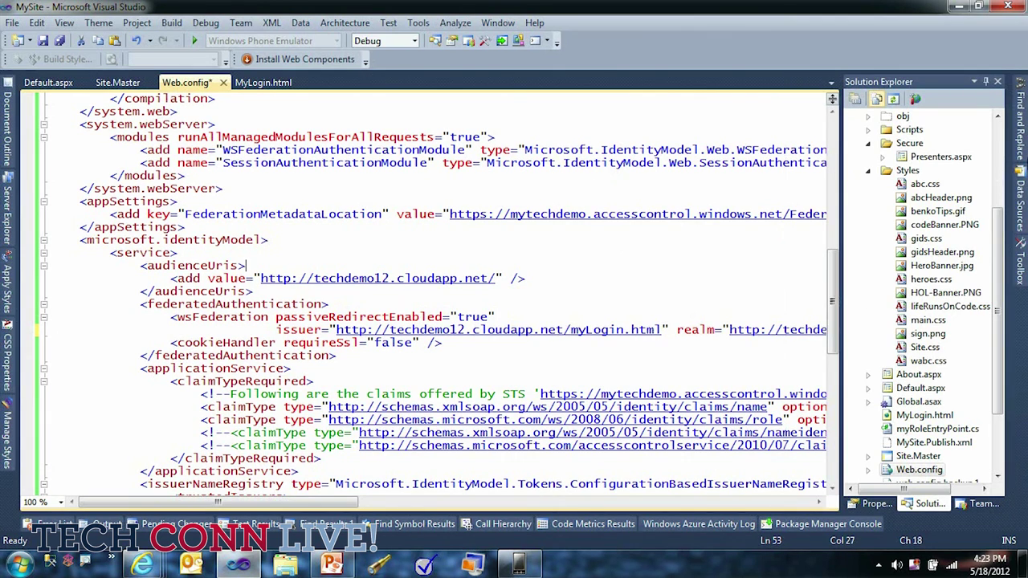
{"action": "left_click", "coordinate": [1019, 120]}
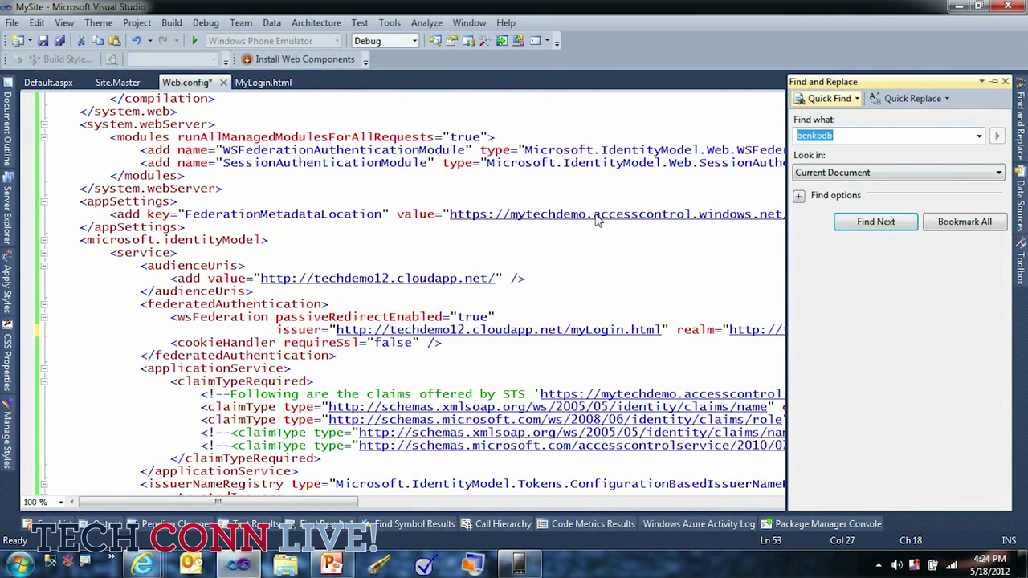
{"action": "left_click", "coordinate": [567, 257]}
{"action": "mouse_move", "coordinate": [1020, 201]}
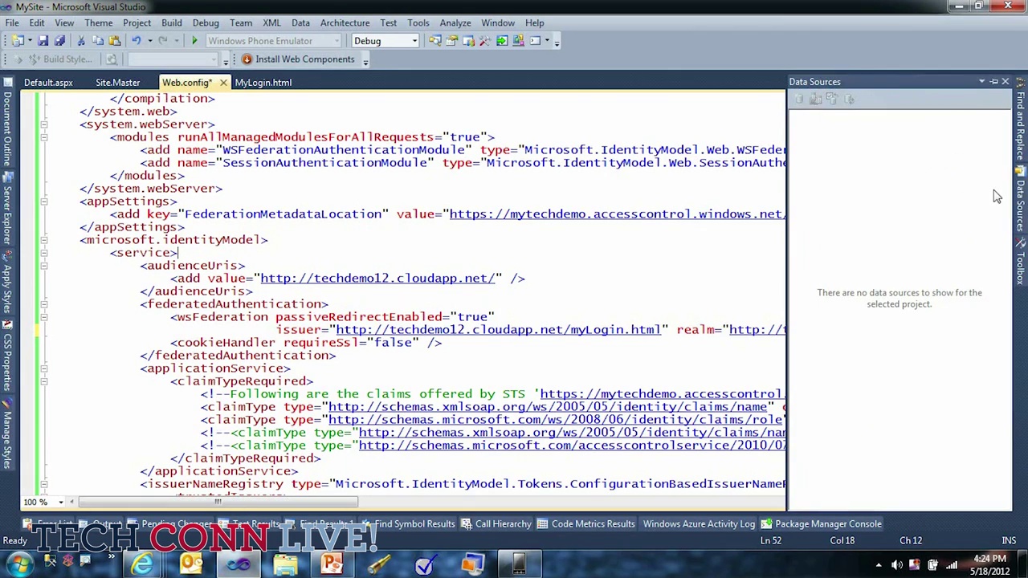
{"action": "left_click", "coordinate": [775, 181]}
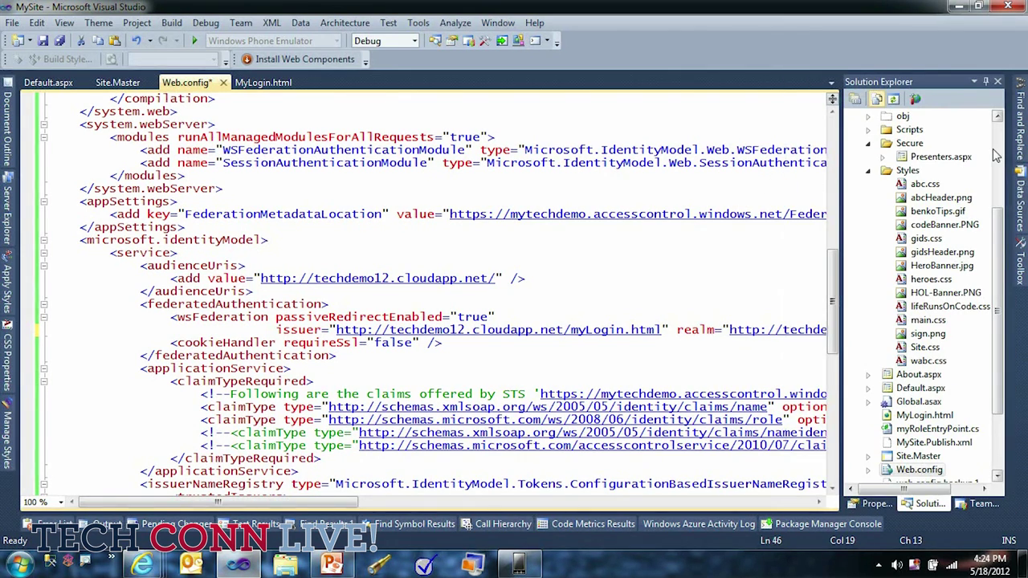
{"action": "left_click", "coordinate": [961, 174]}
{"action": "scroll", "coordinate": [956, 165], "scroll_direction": "up", "scroll_amount": 4}
- Publish MySite with the psfdDemo2 - Production profile and watch the Output window for success
{"action": "right_click", "coordinate": [900, 130]}
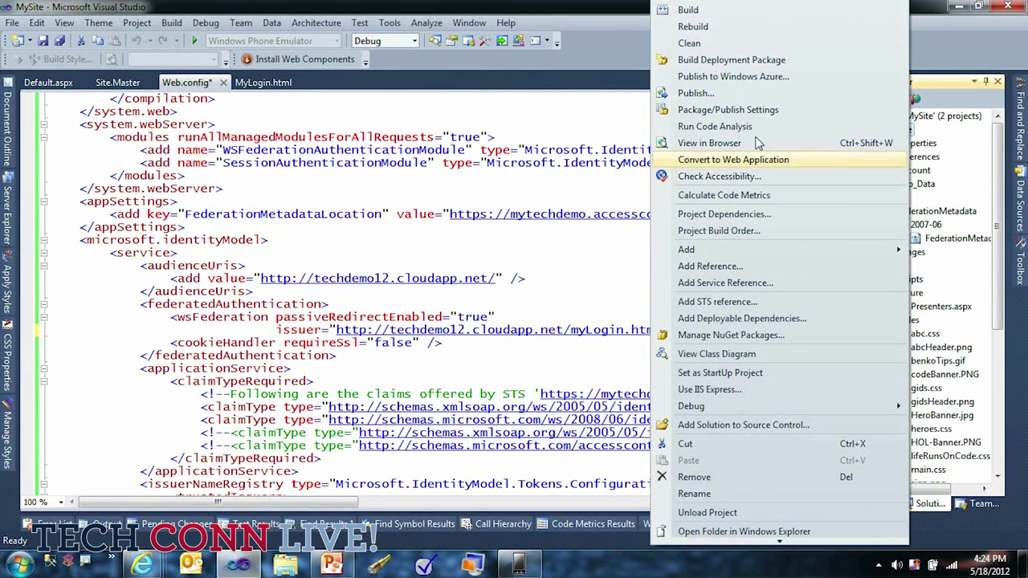
{"action": "left_click", "coordinate": [784, 94]}
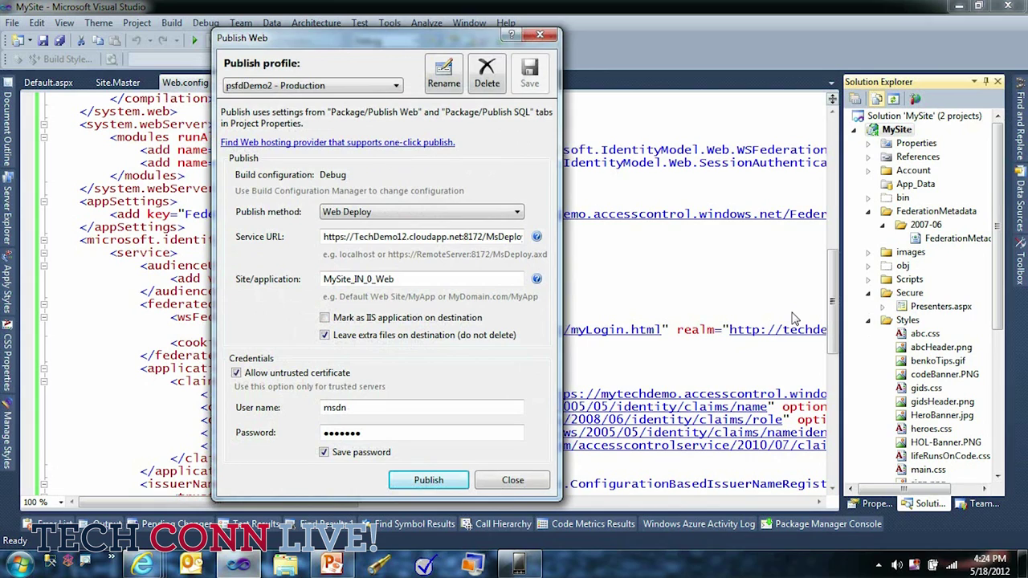
{"action": "left_click", "coordinate": [435, 480]}
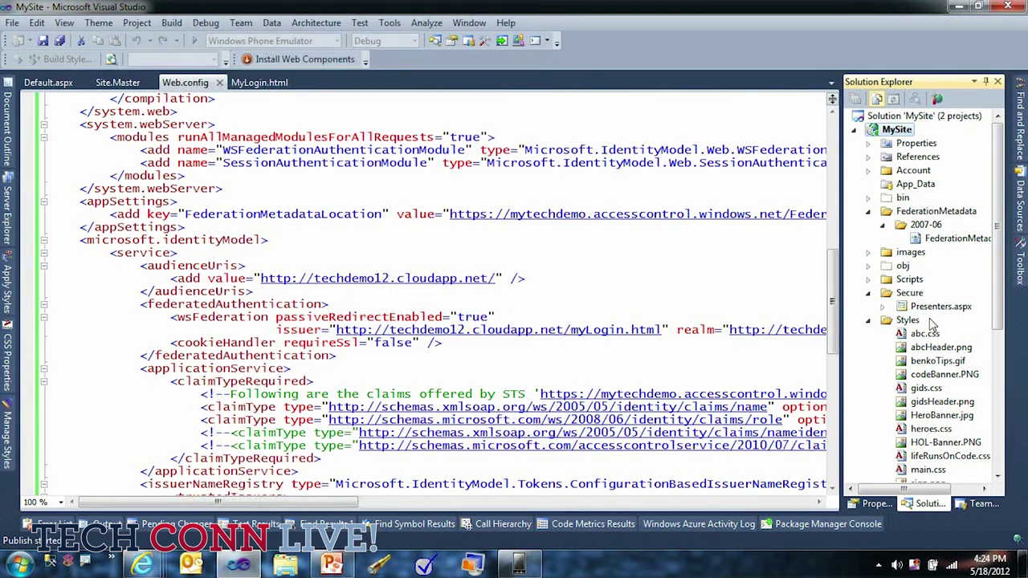
{"action": "left_click", "coordinate": [872, 320]}
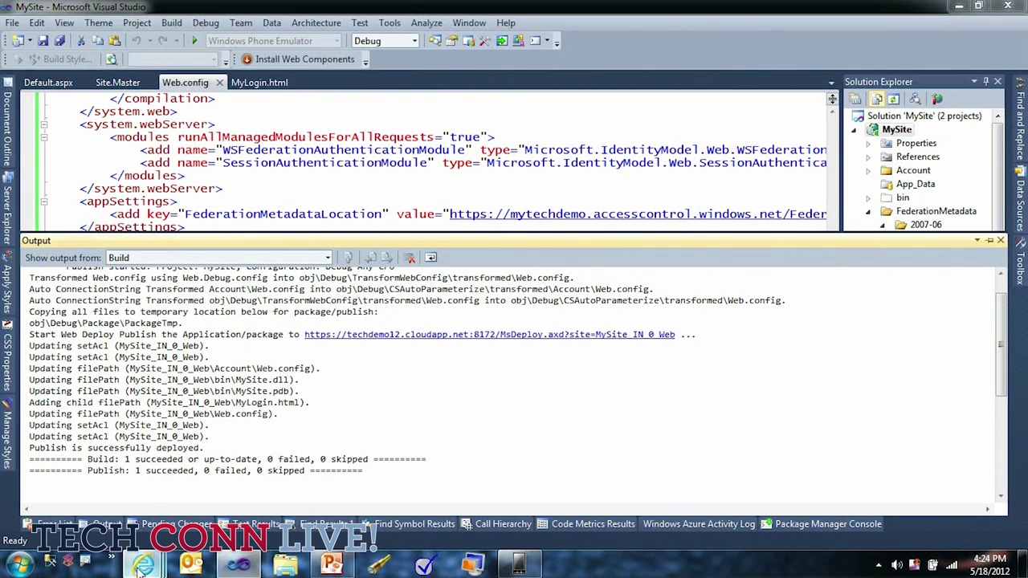
{"action": "mouse_move", "coordinate": [143, 566]}
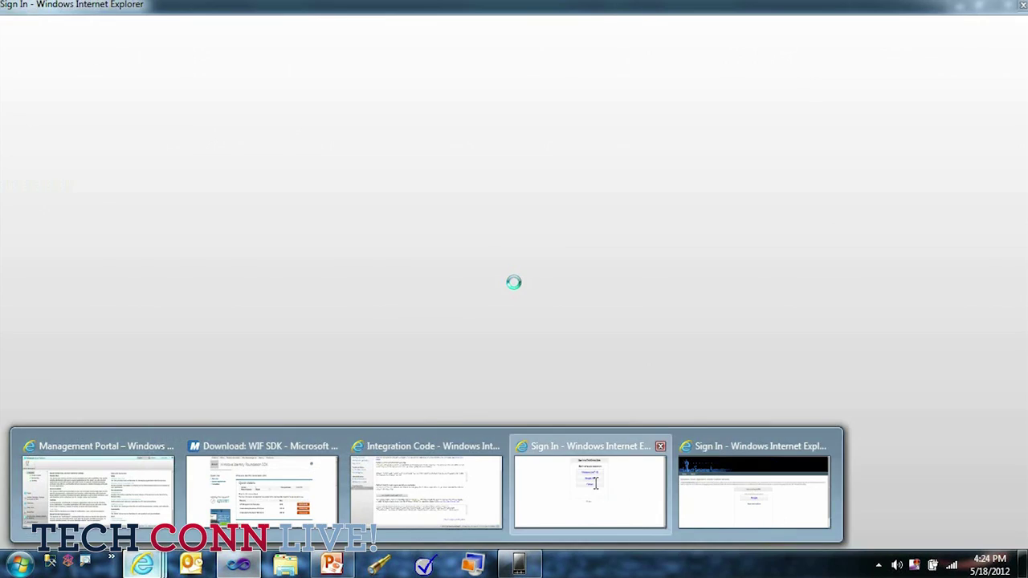
{"action": "left_click", "coordinate": [595, 482]}
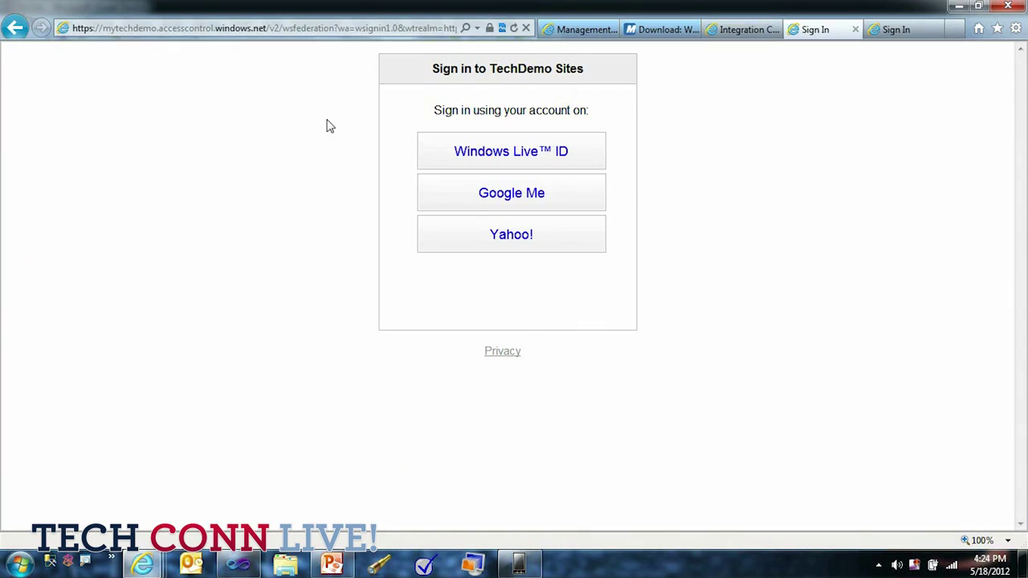
{"action": "left_click", "coordinate": [411, 30]}
{"action": "type", "text": "my"}
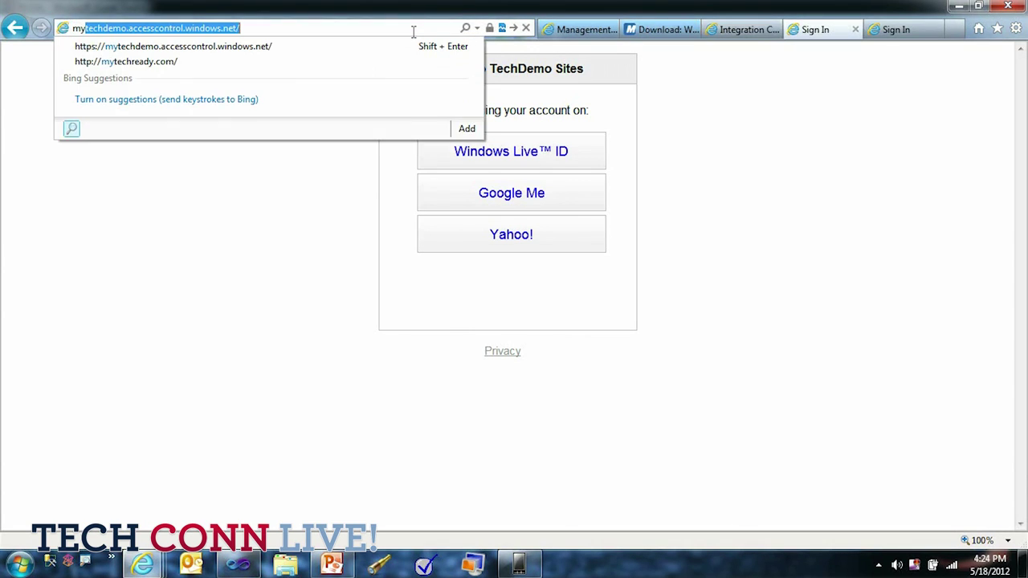
{"action": "key", "text": "Down"}
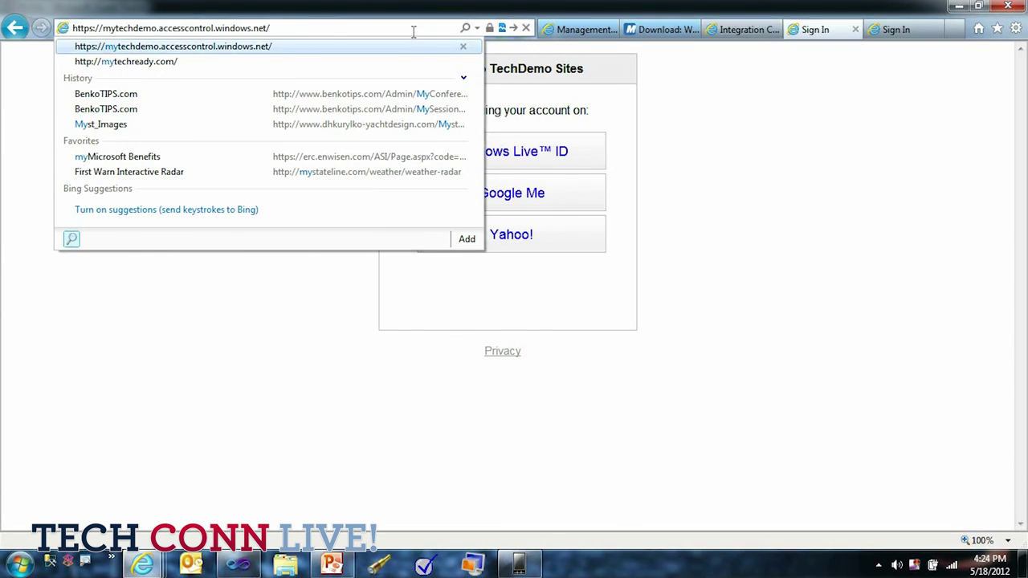
{"action": "key", "text": "BackSpace"}
{"action": "key", "text": "BackSpace"}
{"action": "key", "text": "BackSpace"}
{"action": "key", "text": "BackSpace"}
{"action": "key", "text": "BackSpace"}
{"action": "key", "text": "BackSpace"}
{"action": "key", "text": "BackSpace"}
{"action": "key", "text": "BackSpace"}
{"action": "key", "text": "BackSpace"}
{"action": "key", "text": "BackSpace"}
{"action": "key", "text": "BackSpace"}
{"action": "key", "text": "BackSpace"}
{"action": "key", "text": "BackSpace"}
{"action": "key", "text": "BackSpace"}
{"action": "key", "text": "BackSpace"}
{"action": "key", "text": "BackSpace"}
{"action": "key", "text": "BackSpace"}
{"action": "key", "text": "BackSpace"}
{"action": "key", "text": "BackSpace"}
{"action": "key", "text": "BackSpace"}
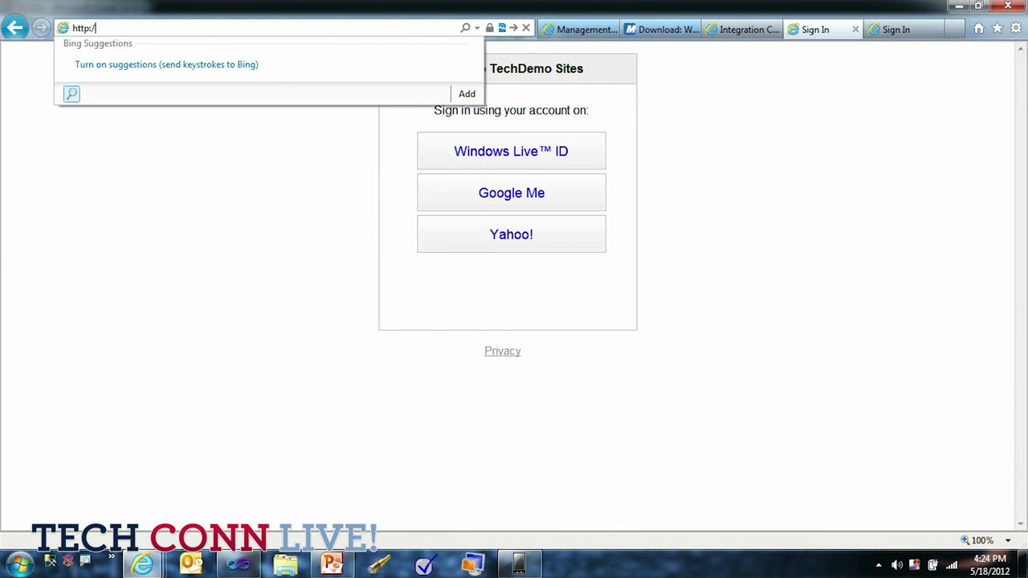
{"action": "type", "text": "://tec"}
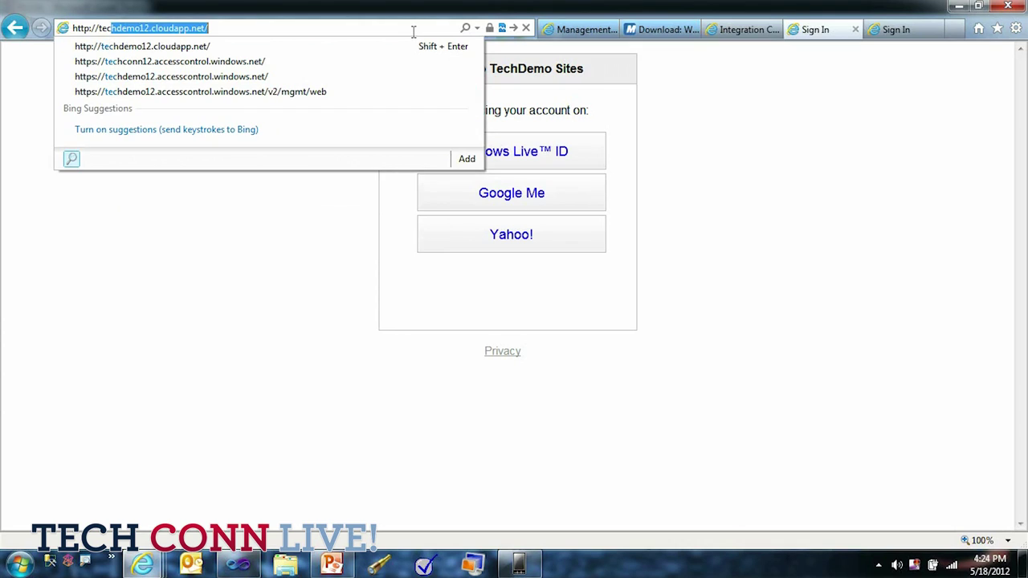
{"action": "key", "text": "Return"}
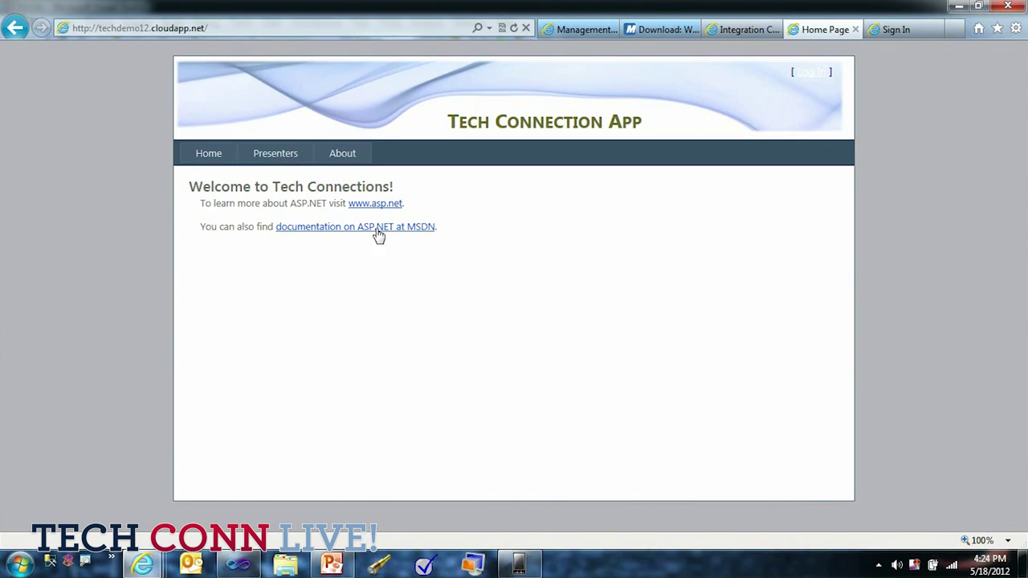
- Open Presenters, sign in with Google with Remember unchecked, and land on the LoggedIn.aspx 404 page
{"action": "left_click", "coordinate": [286, 163]}
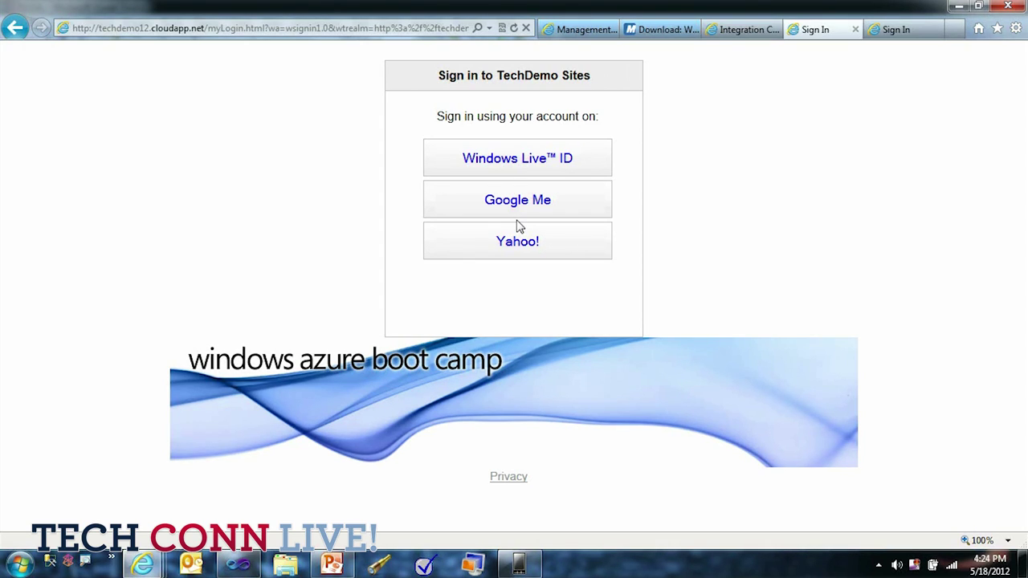
{"action": "left_click", "coordinate": [564, 204]}
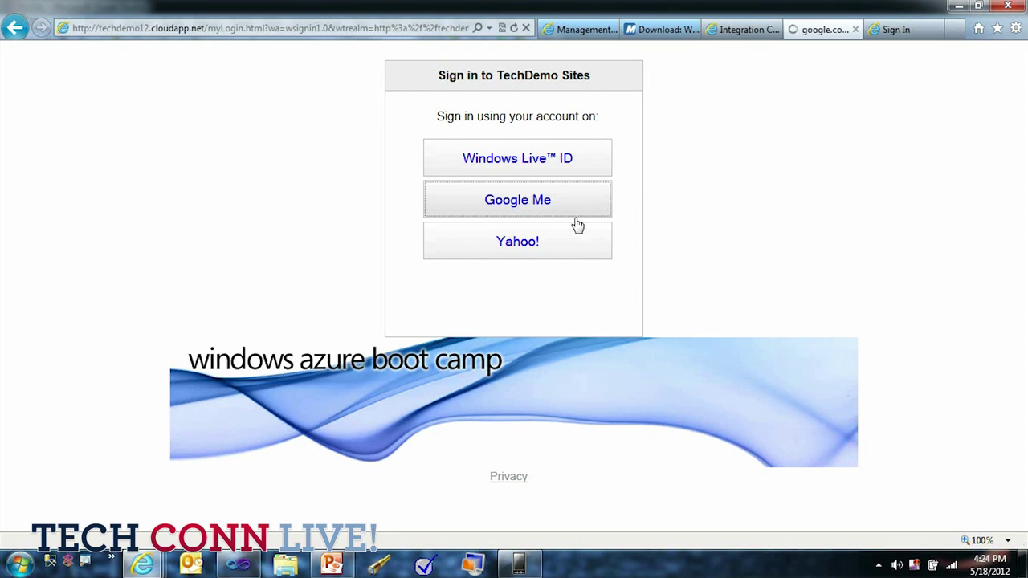
{"action": "left_click", "coordinate": [88, 205]}
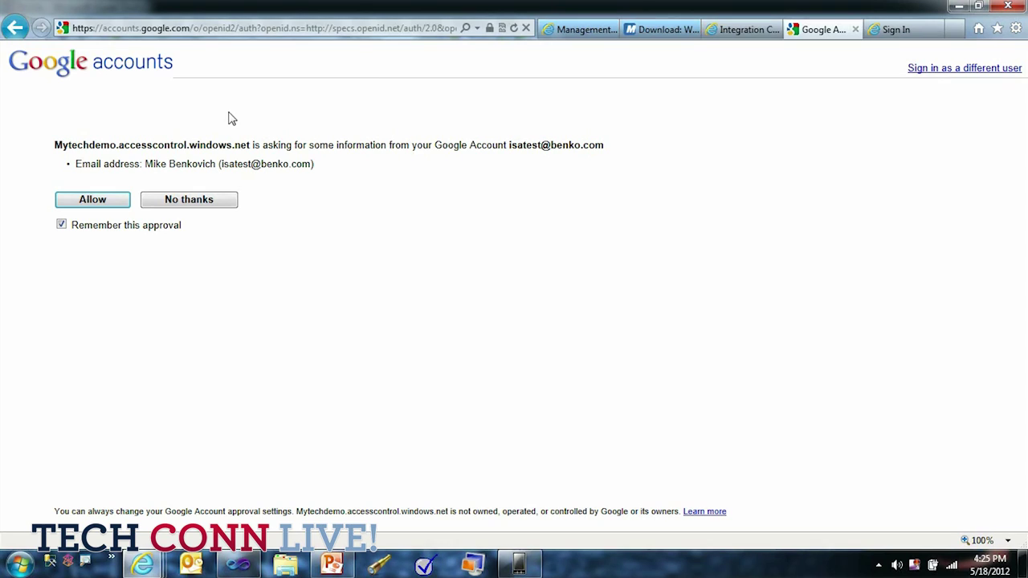
{"action": "left_click", "coordinate": [80, 227]}
{"action": "left_click", "coordinate": [88, 205]}
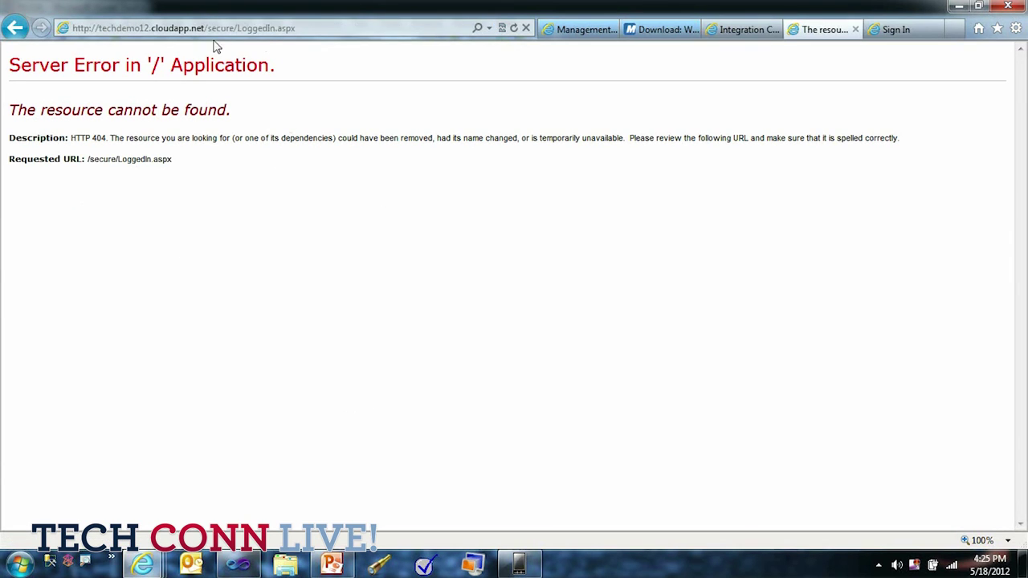
{"action": "left_click", "coordinate": [273, 28]}
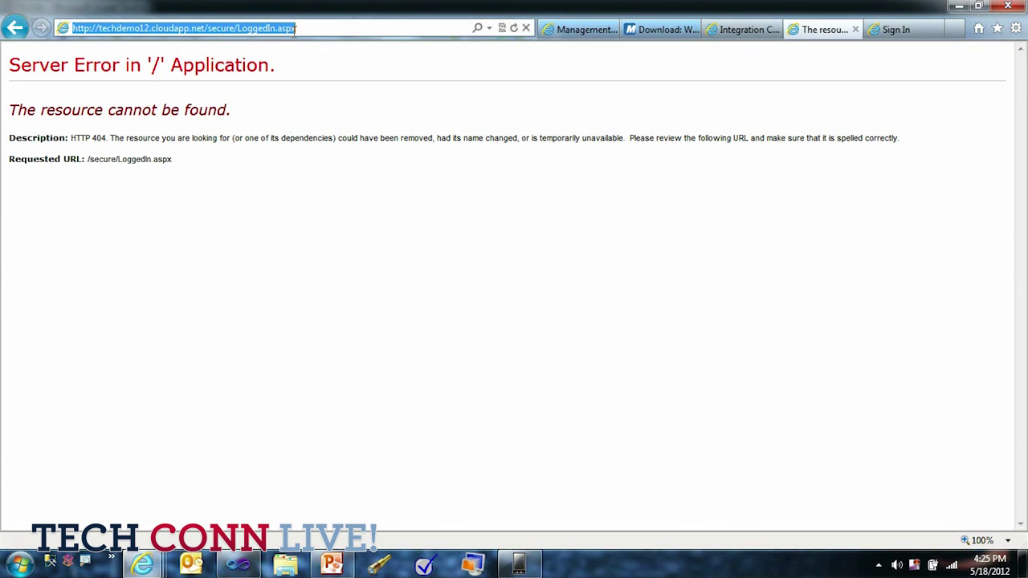
{"action": "left_click", "coordinate": [237, 564]}
- Add a Web Form using Master Page named LoggedIn.aspx to Secure, choosing Site.Master as its master
{"action": "left_click", "coordinate": [924, 215]}
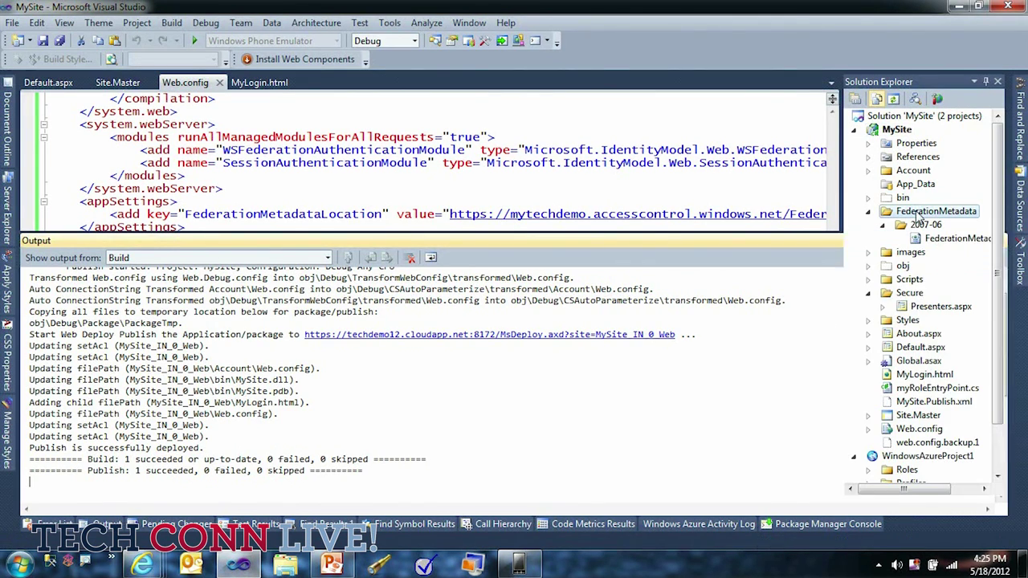
{"action": "left_click", "coordinate": [911, 293]}
{"action": "right_click", "coordinate": [910, 294]}
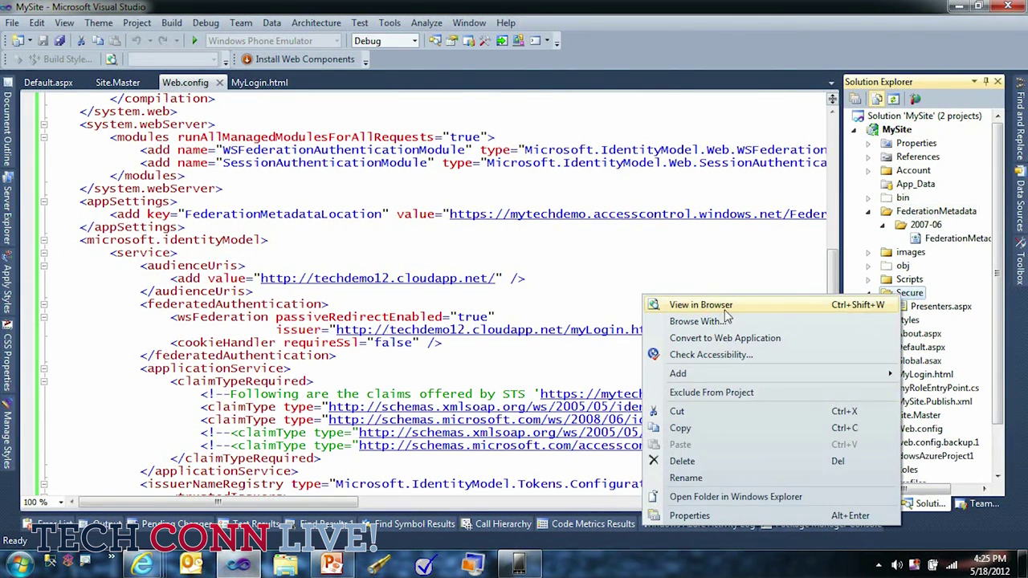
{"action": "mouse_move", "coordinate": [721, 378]}
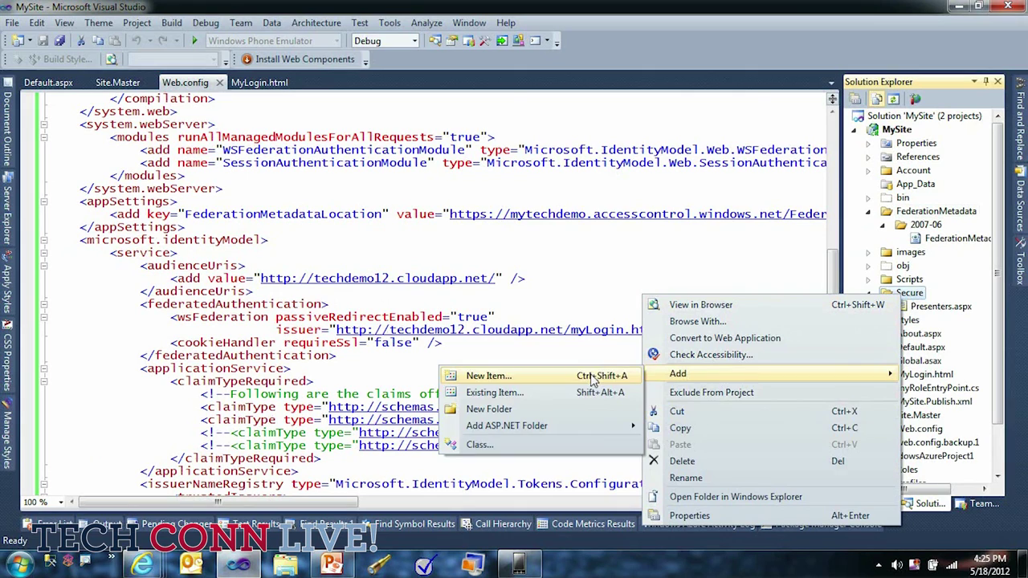
{"action": "left_click", "coordinate": [587, 379]}
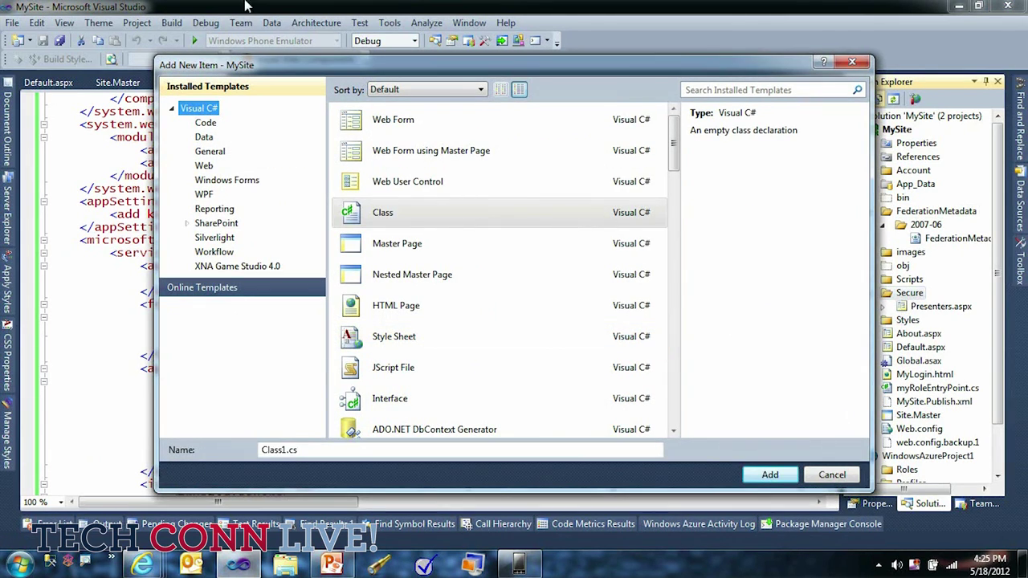
{"action": "left_click", "coordinate": [460, 154]}
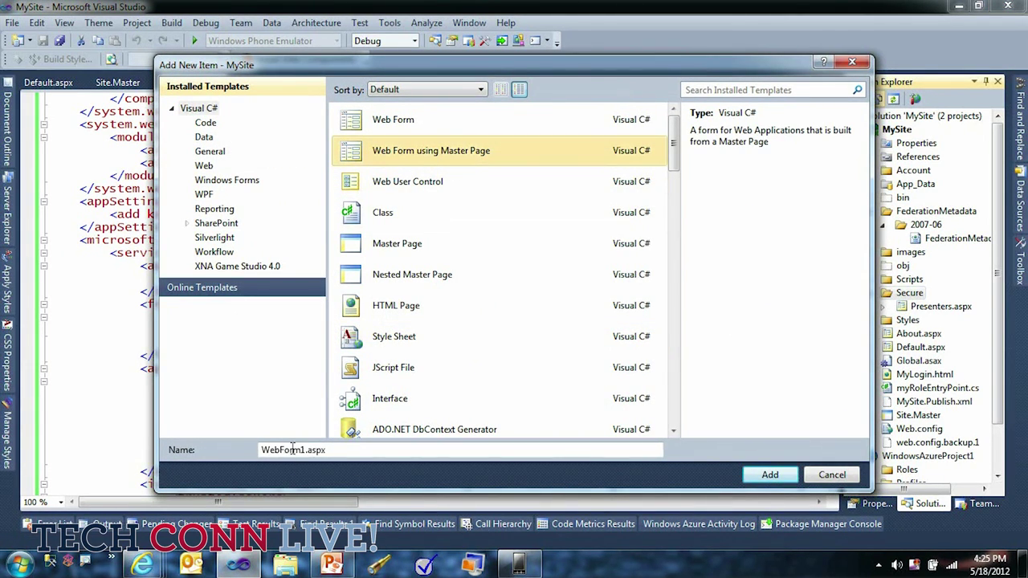
{"action": "double_click", "coordinate": [299, 450]}
{"action": "type", "text": "Log"}
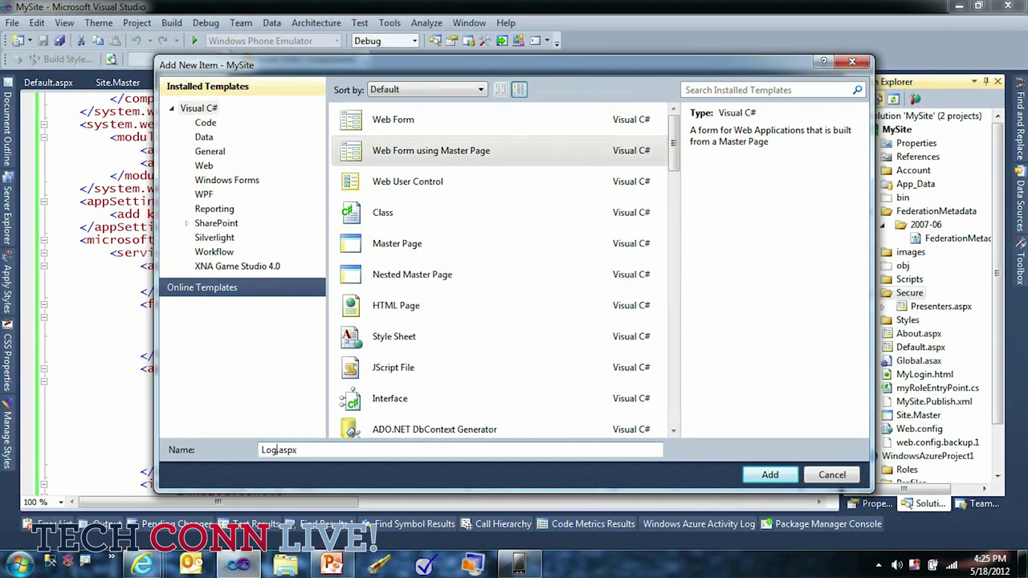
{"action": "type", "text": "i"}
{"action": "key", "text": "BackSpace"}
{"action": "type", "text": "gedIn"}
{"action": "key", "text": "Return"}
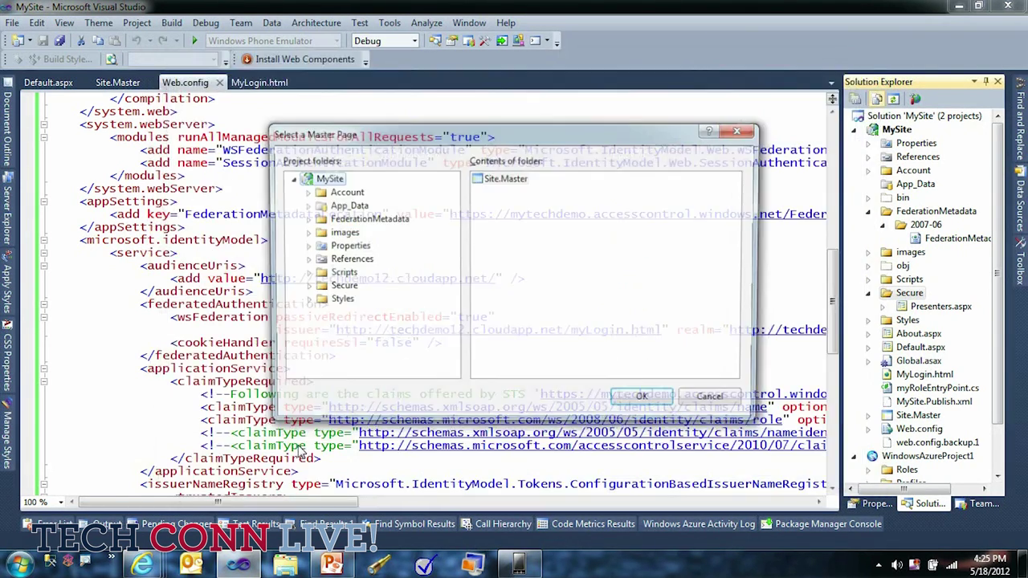
{"action": "left_click", "coordinate": [666, 406]}
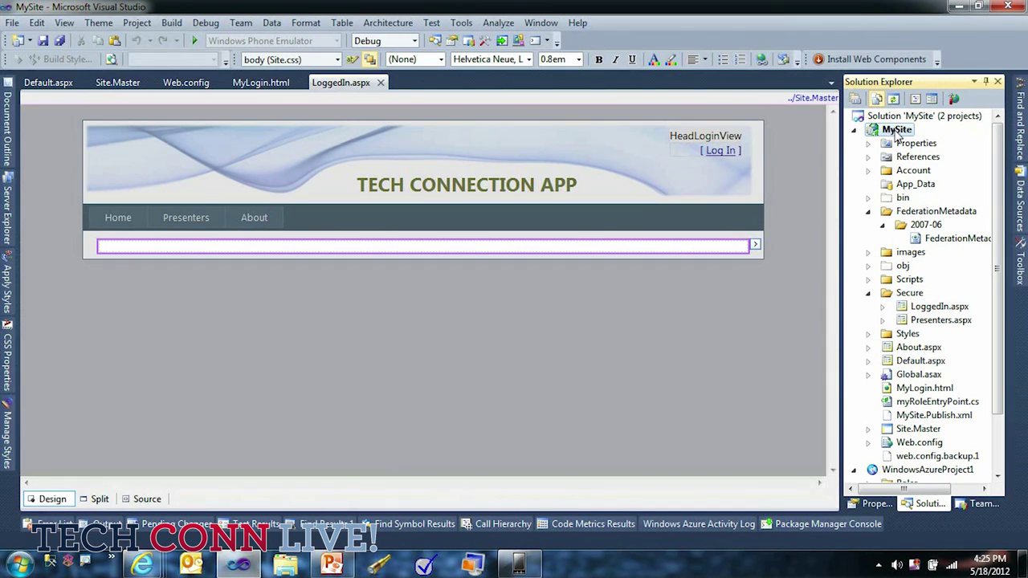
{"action": "right_click", "coordinate": [895, 133]}
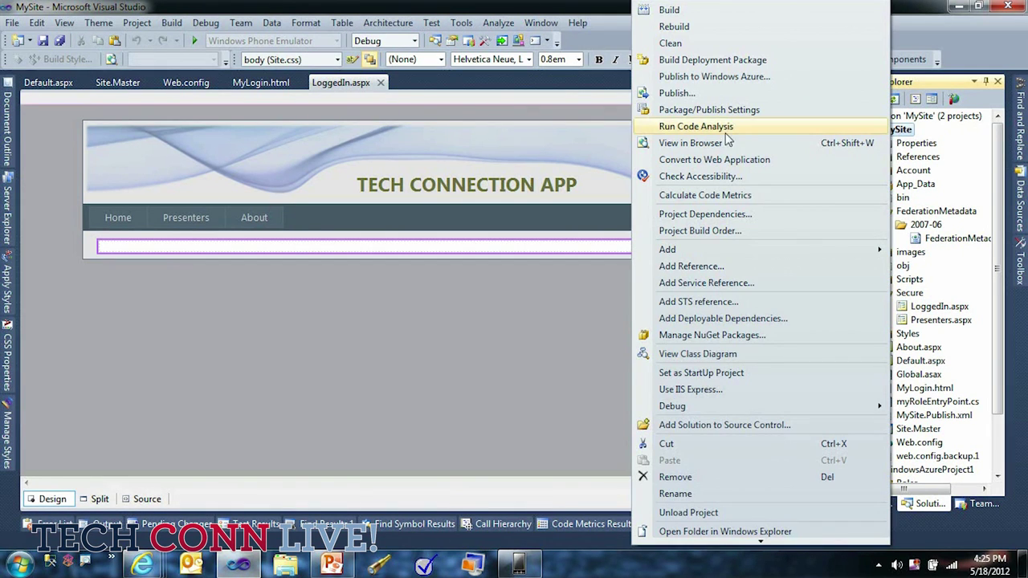
- Republish MySite through the Publish Web dialog with the psfdDemo2 - Production profile
{"action": "left_click", "coordinate": [679, 93]}
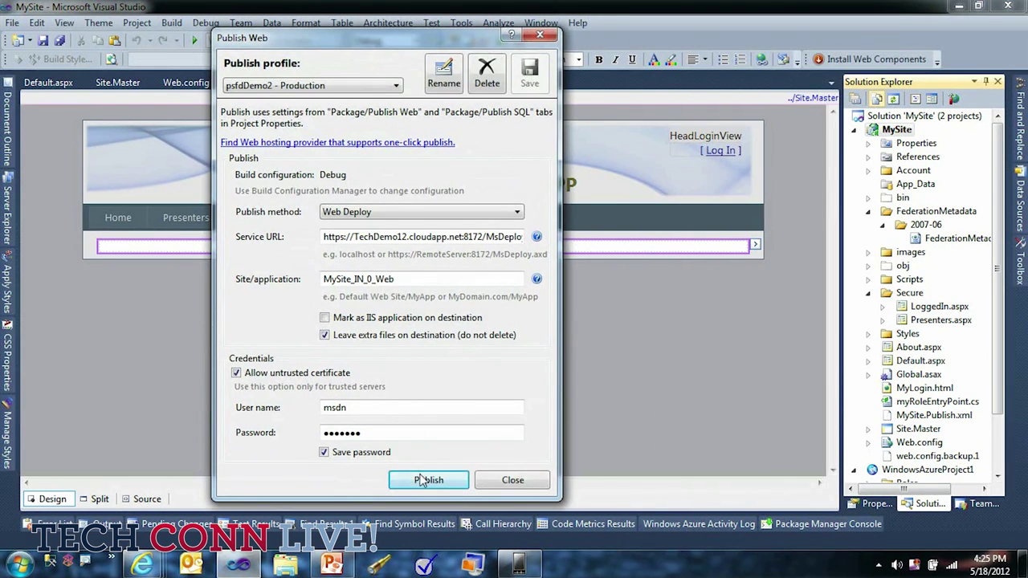
{"action": "left_click", "coordinate": [428, 481]}
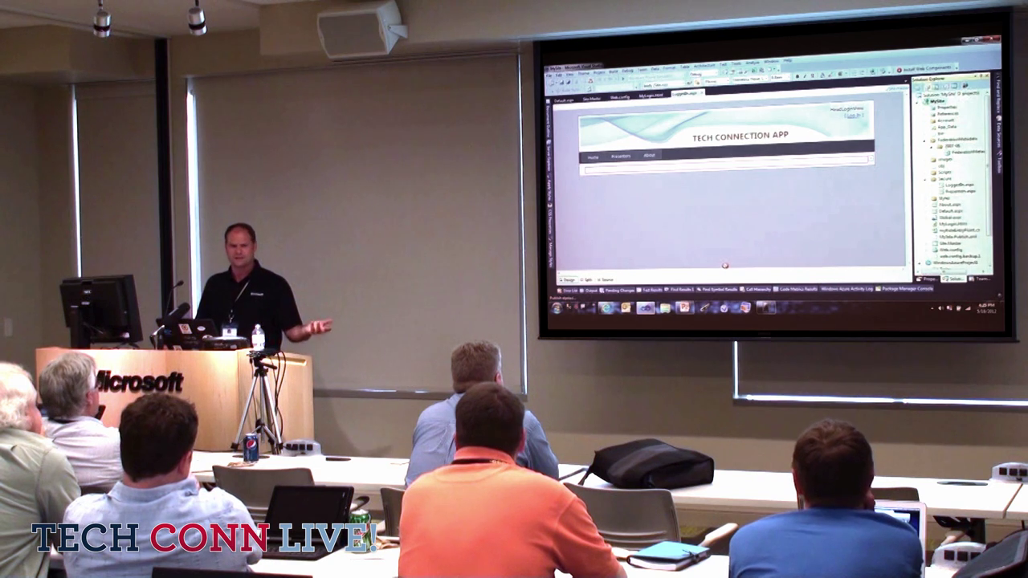